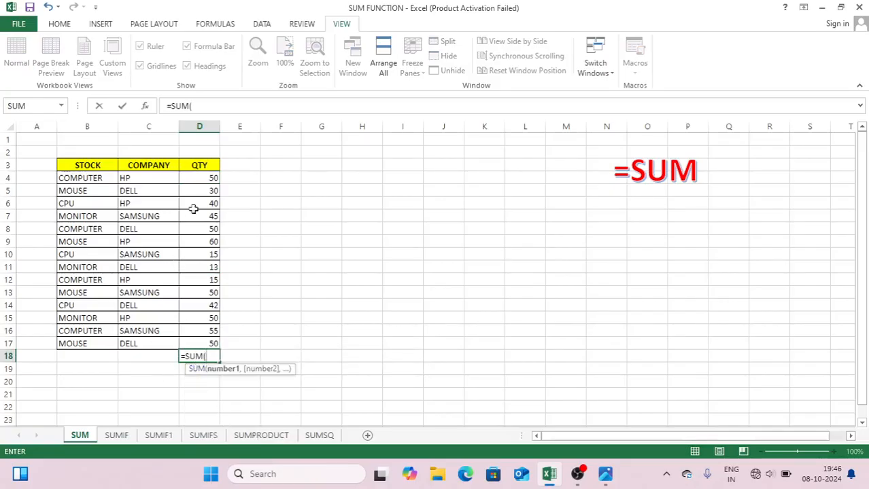
- Complete the SUM formula in D18 with the QTY range D4:D17
{"action": "left_click_drag", "start_coordinate": [198, 177], "coordinate": [200, 333]}
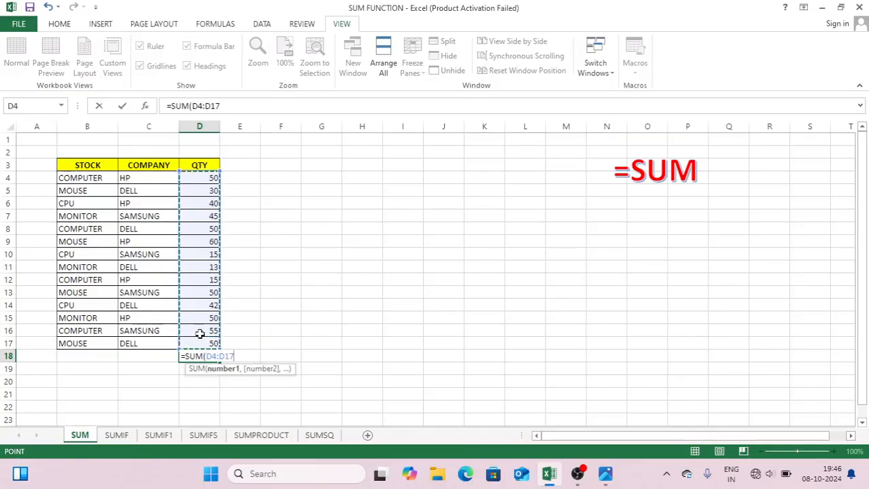
{"action": "key", "text": "Return"}
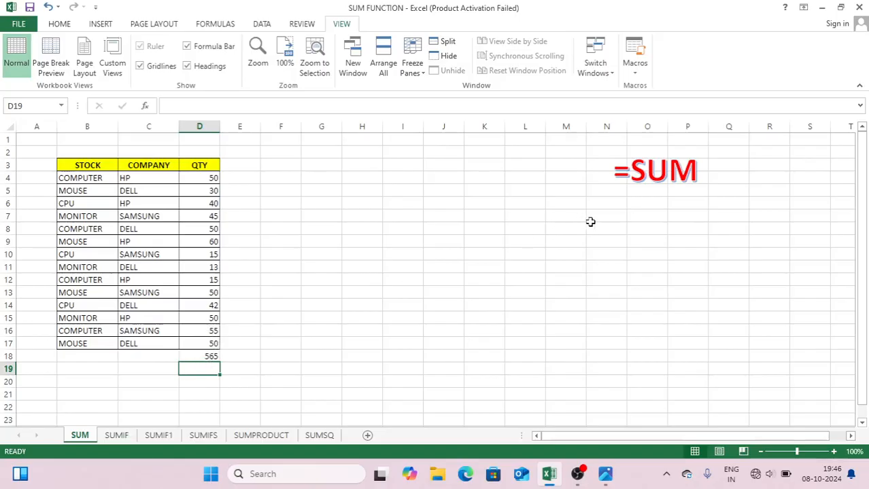
{"action": "left_click", "coordinate": [365, 343]}
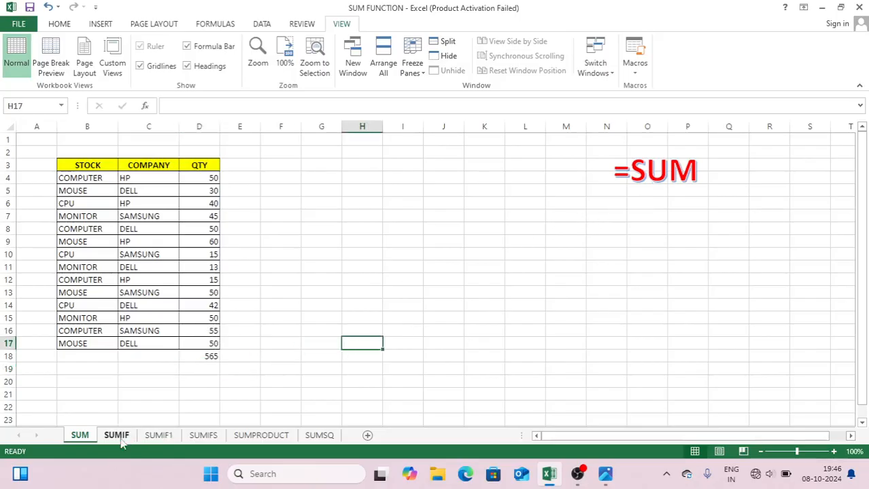
- Open the SUMIF sheet and examine the QTY values of the COMPUTER rows in the stock table
{"action": "left_click", "coordinate": [117, 436]}
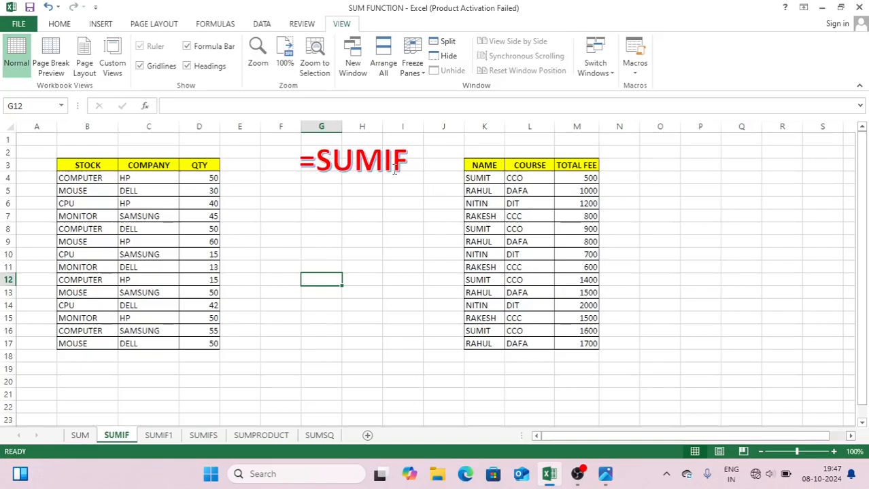
{"action": "left_click", "coordinate": [84, 178]}
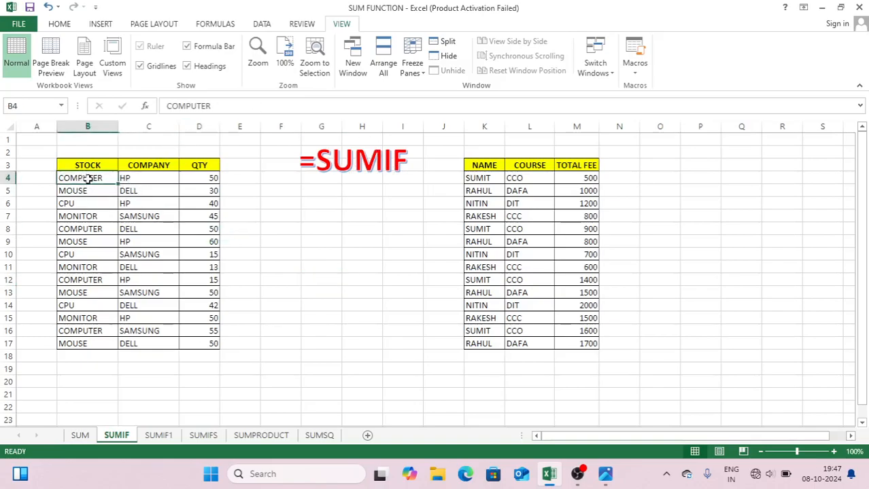
{"action": "left_click", "coordinate": [196, 178]}
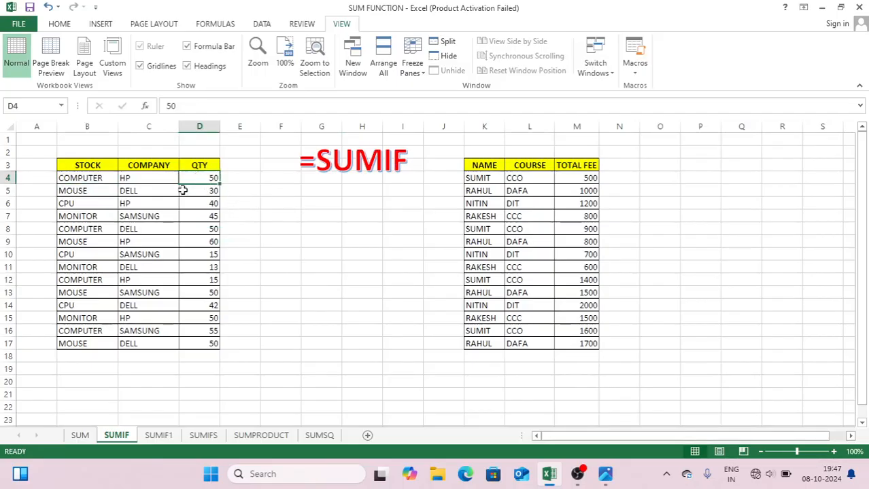
{"action": "left_click_drag", "start_coordinate": [99, 177], "coordinate": [199, 177]}
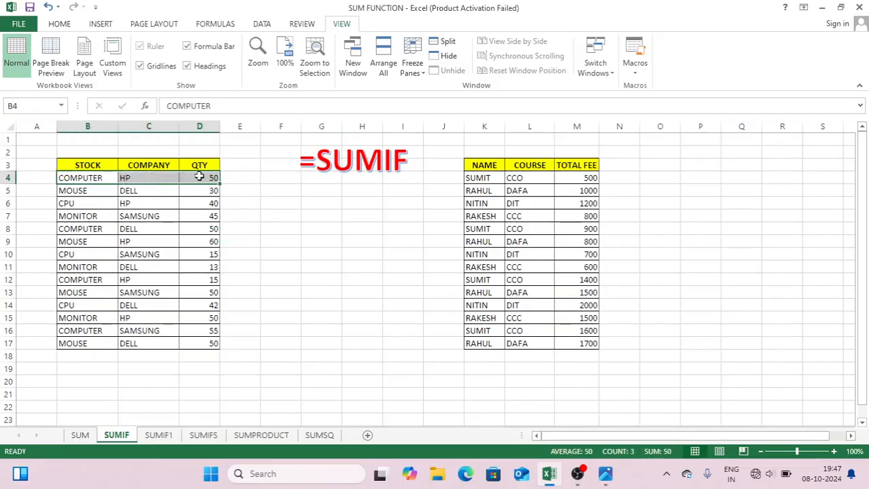
{"action": "left_click", "coordinate": [72, 178]}
{"action": "left_click", "coordinate": [205, 178]}
{"action": "left_click", "coordinate": [85, 178]}
{"action": "left_click", "coordinate": [203, 186]}
{"action": "left_click", "coordinate": [204, 178]}
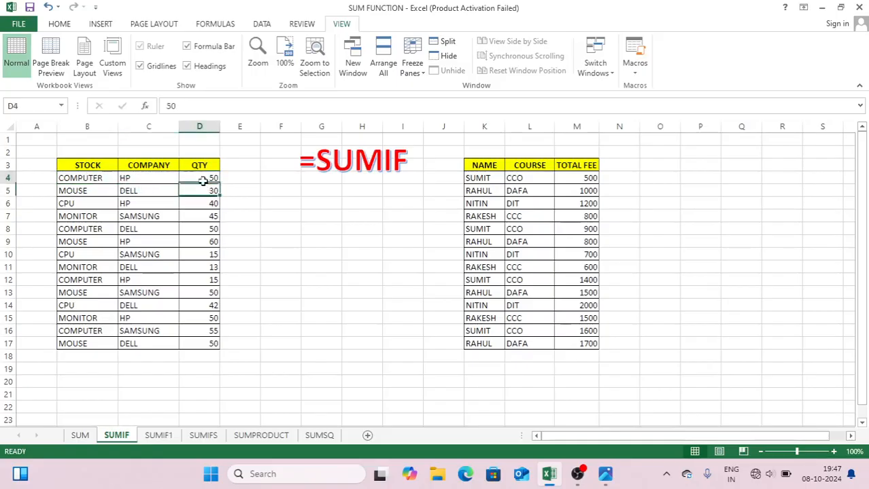
{"action": "left_click", "coordinate": [192, 229]}
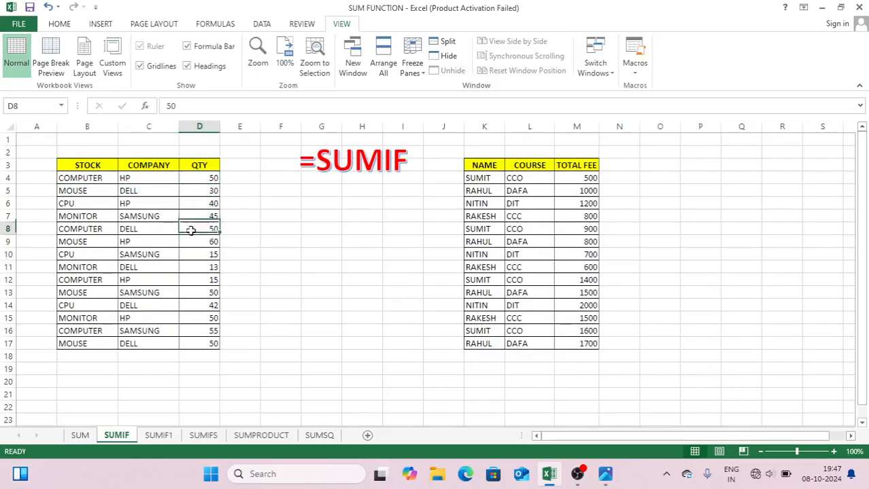
{"action": "left_click", "coordinate": [185, 283]}
{"action": "left_click", "coordinate": [182, 331]}
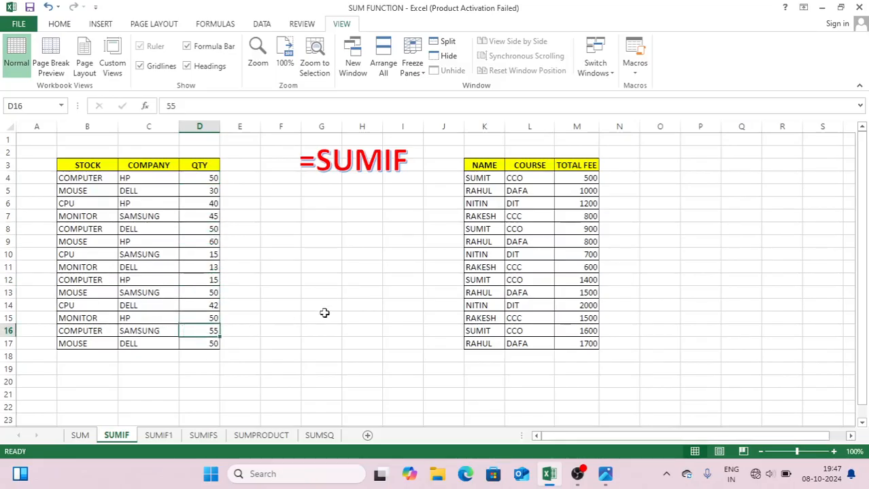
- Enter a SUMIF formula in F10 with range B4:B17, criteria B4 and sum range D4:D17
{"action": "left_click", "coordinate": [316, 271]}
{"action": "left_click", "coordinate": [266, 257]}
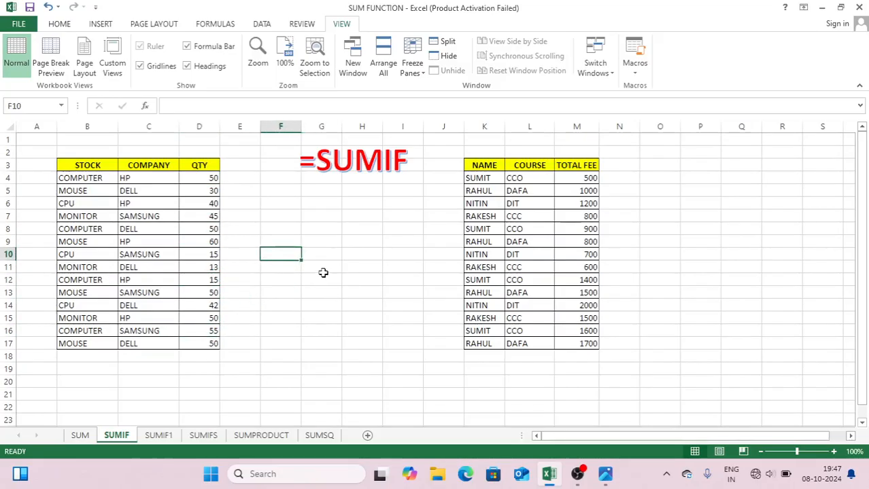
{"action": "type", "text": "=S"}
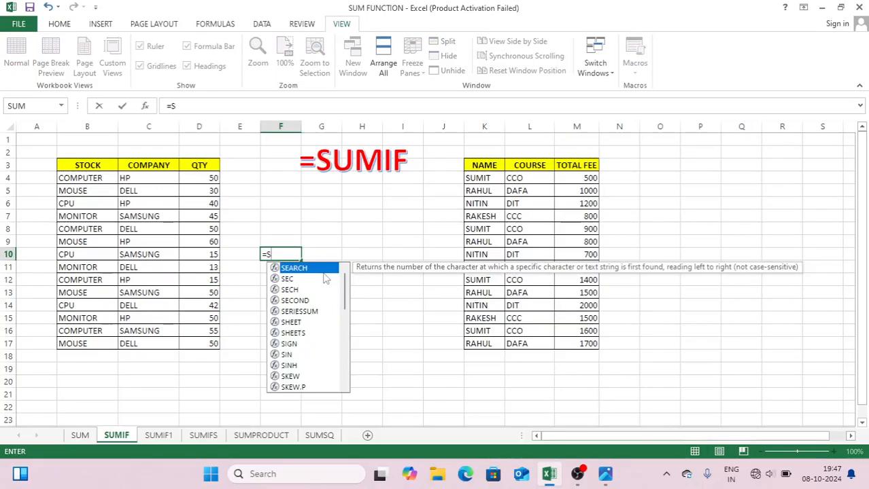
{"action": "type", "text": "UM"}
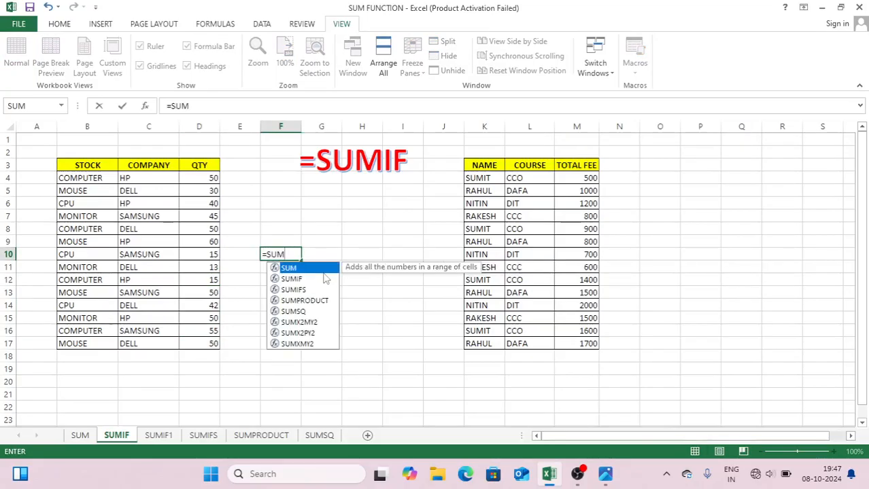
{"action": "type", "text": "IF"}
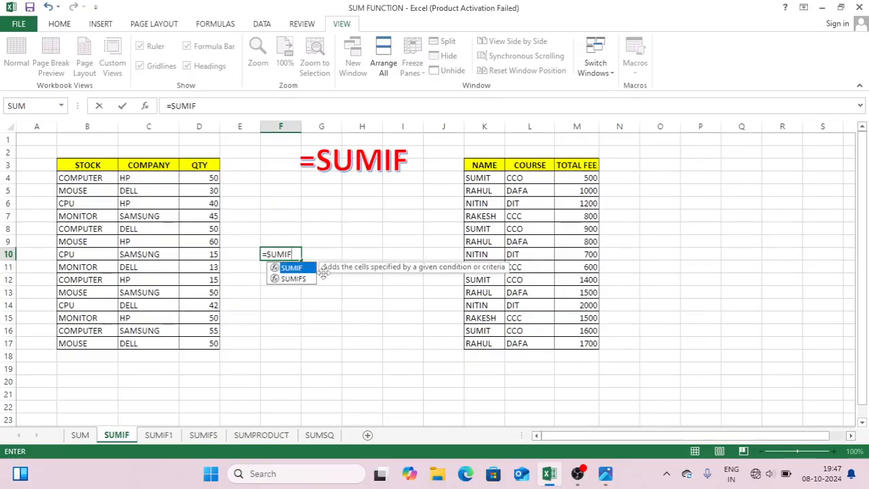
{"action": "type", "text": "("}
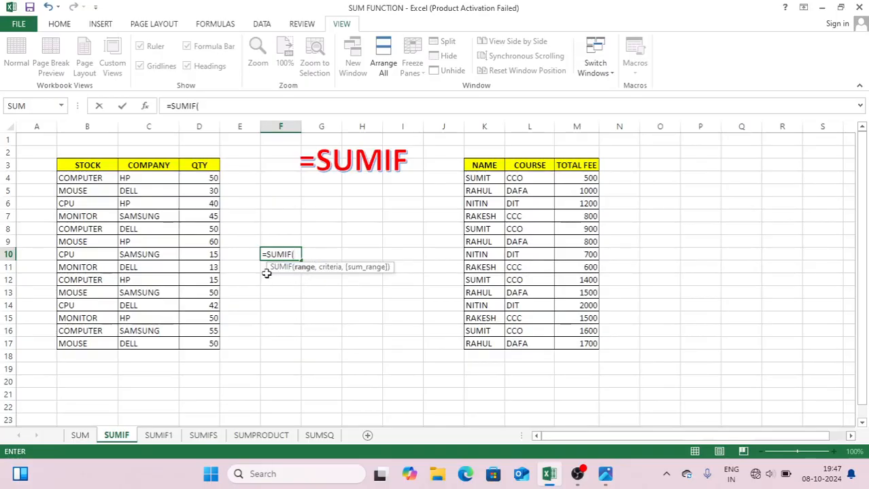
{"action": "left_click_drag", "start_coordinate": [86, 179], "coordinate": [75, 344]}
{"action": "type", "text": ","}
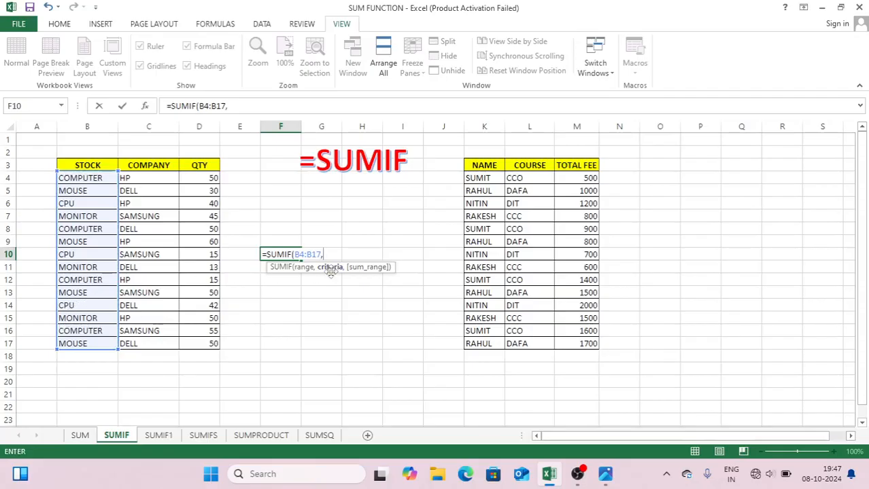
{"action": "left_click", "coordinate": [91, 177]}
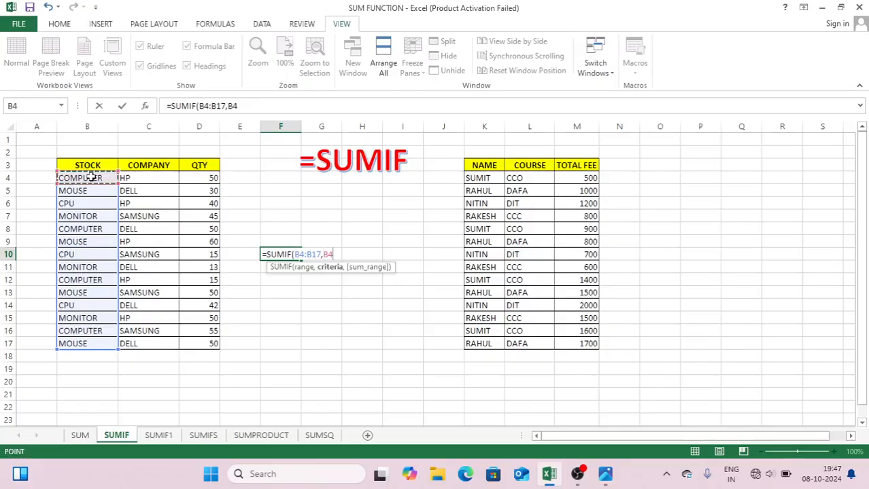
{"action": "type", "text": ","}
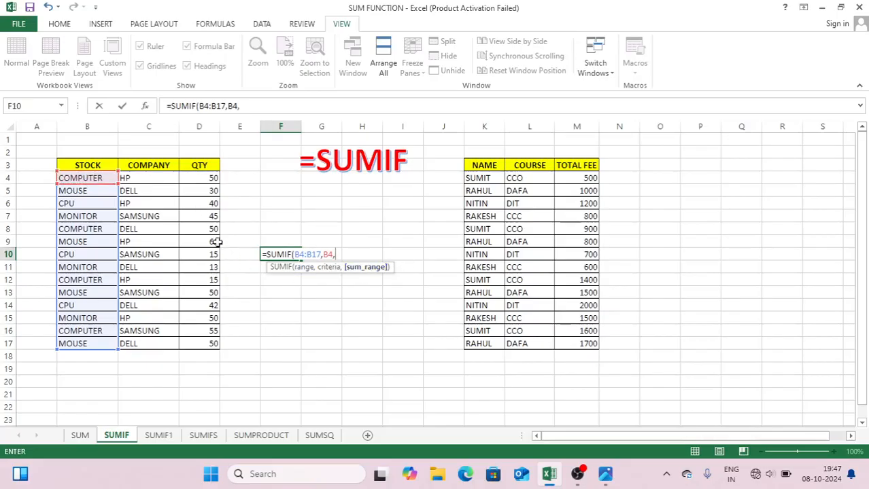
{"action": "left_click_drag", "start_coordinate": [204, 179], "coordinate": [204, 344]}
{"action": "type", "text": ")"}
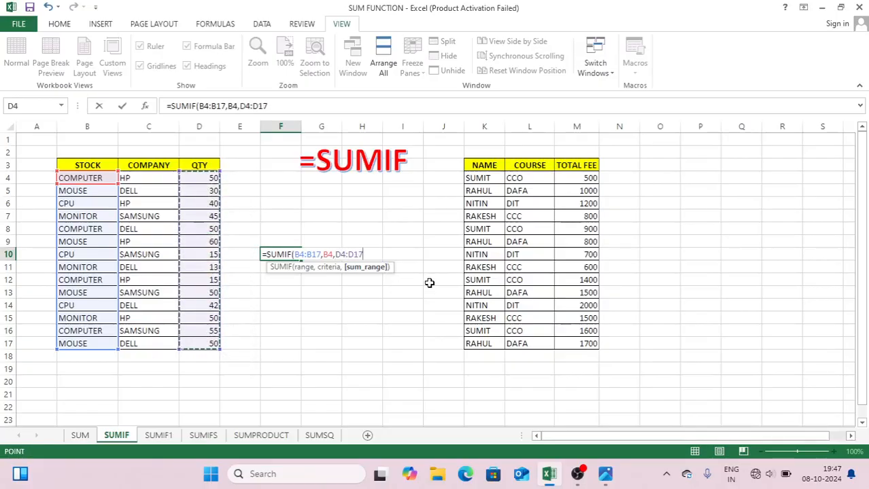
{"action": "key", "text": "Return"}
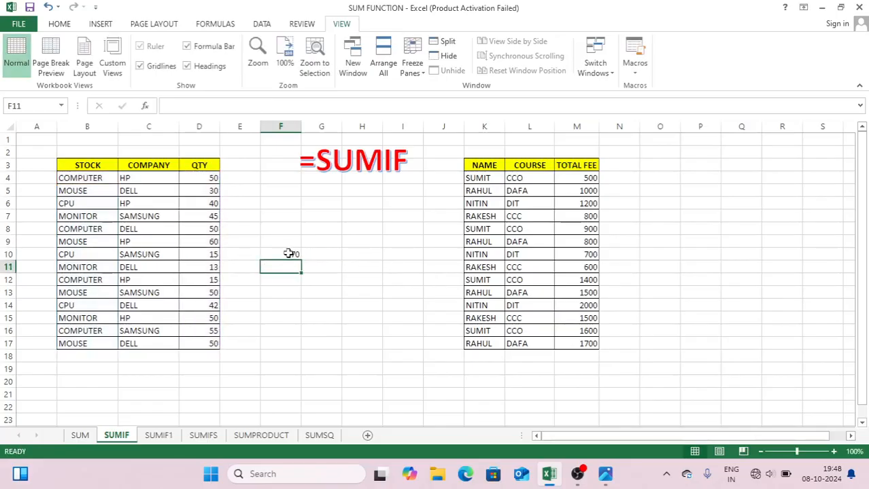
- Review the SUMIF formula in F10 and check it against the COMPUTER quantities in the QTY column
{"action": "double_click", "coordinate": [291, 252]}
{"action": "key", "text": "Return"}
{"action": "left_click", "coordinate": [193, 174]}
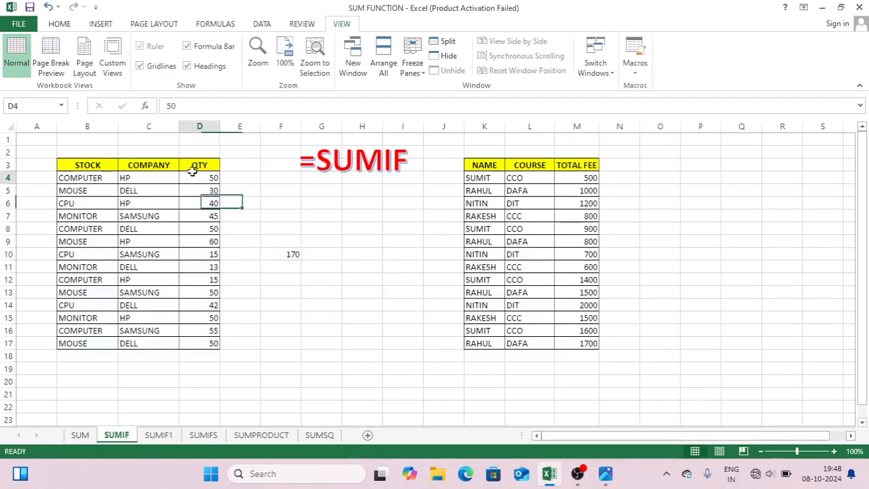
{"action": "left_click", "coordinate": [210, 228]}
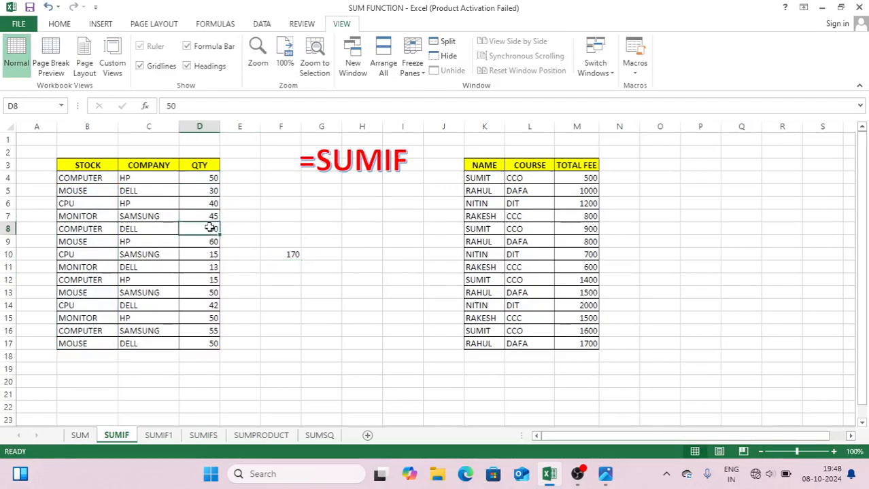
{"action": "left_click", "coordinate": [199, 269]}
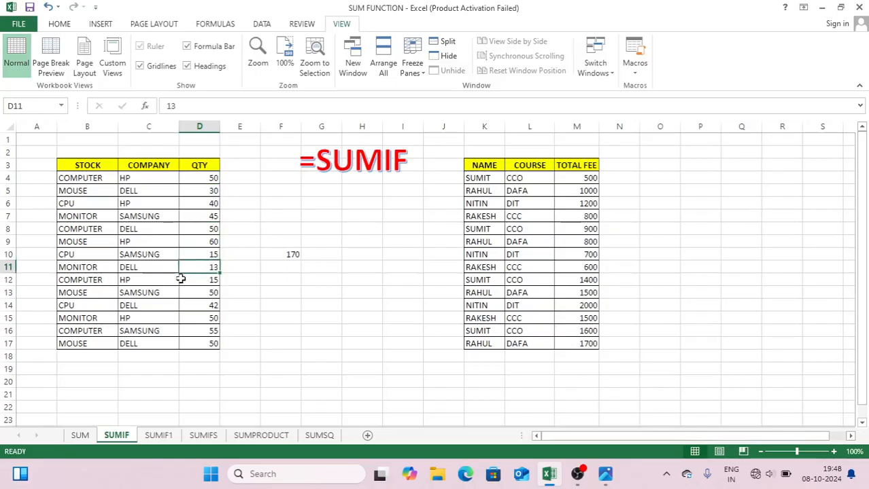
{"action": "left_click", "coordinate": [201, 279]}
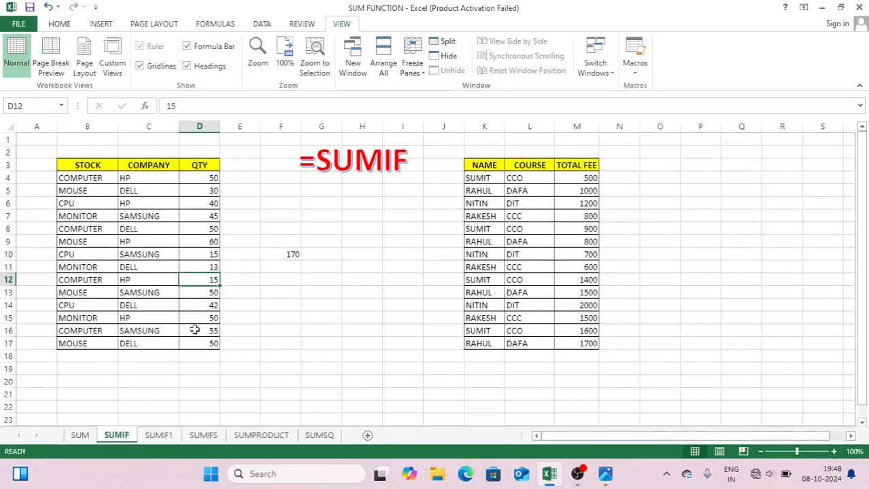
{"action": "left_click", "coordinate": [287, 254]}
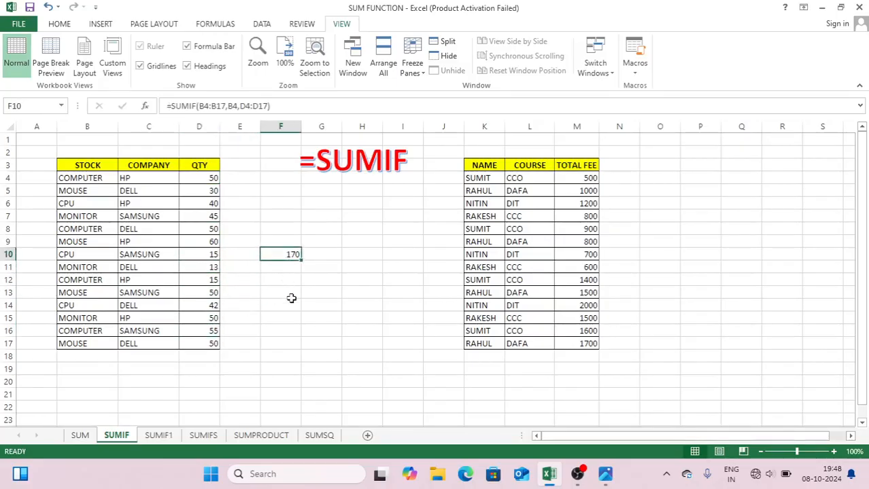
{"action": "left_click", "coordinate": [283, 270]}
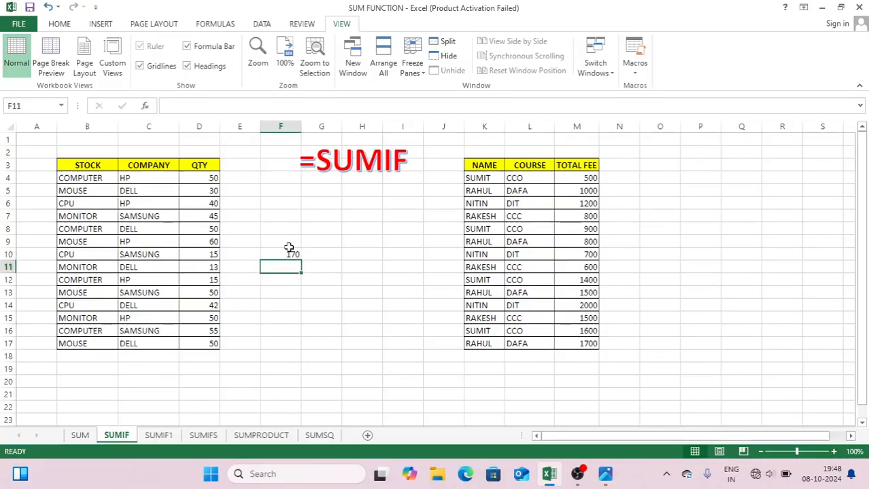
- Enter CPU in F14 as the criteria label for a second SUMIF
{"action": "left_click", "coordinate": [282, 305]}
{"action": "type", "text": "CPU"}
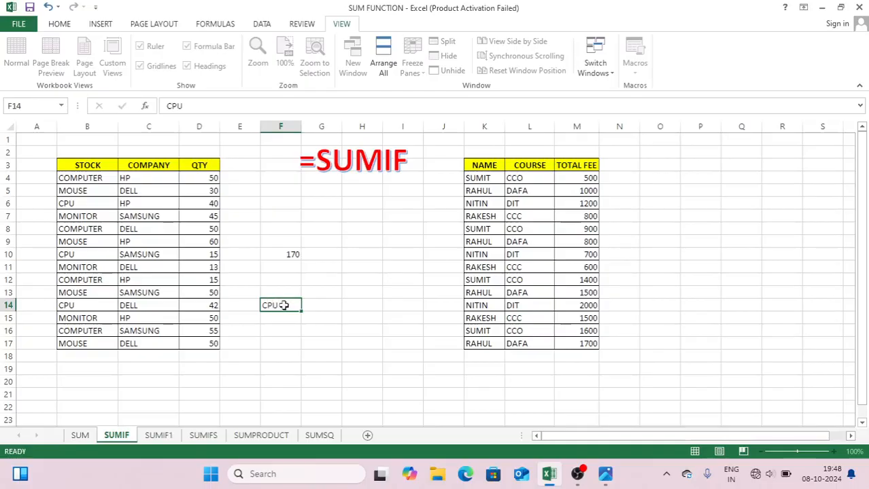
{"action": "key", "text": "Return"}
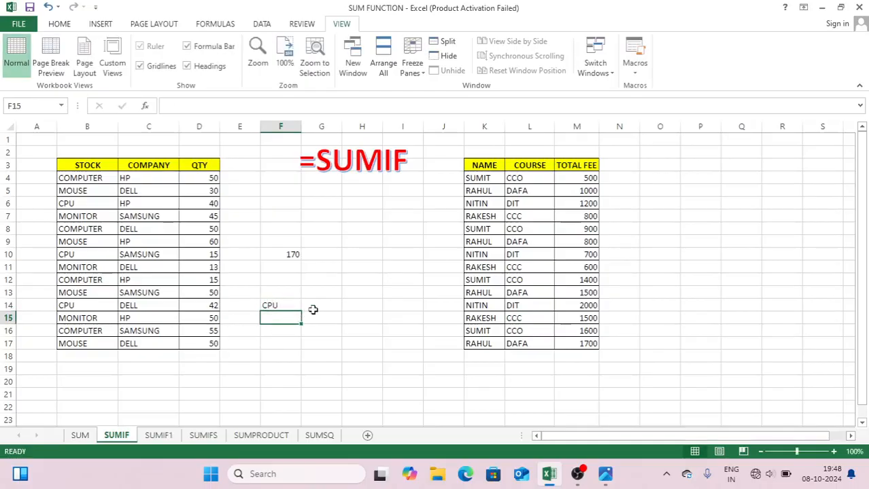
{"action": "left_click", "coordinate": [299, 305]}
{"action": "left_click", "coordinate": [310, 304]}
{"action": "left_click", "coordinate": [284, 307]}
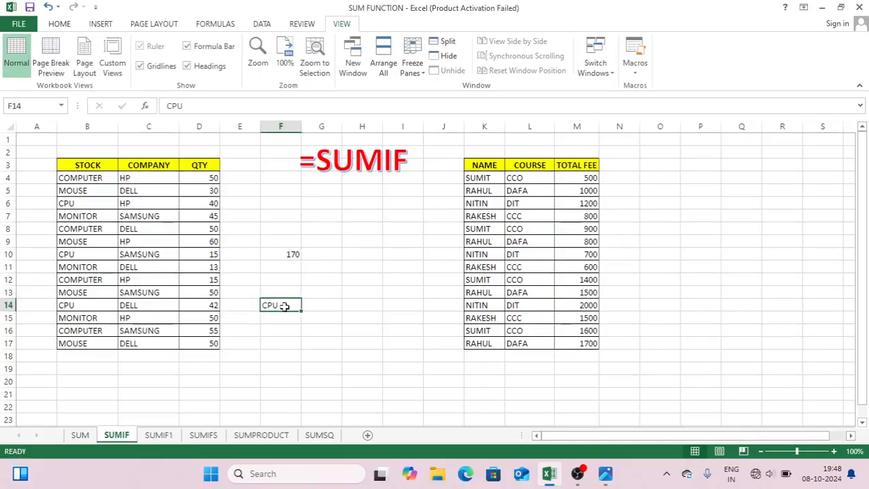
- Enter a SUMIF formula in G14 with range B3:B17, criteria F14 and sum range D3:D17
{"action": "left_click", "coordinate": [321, 309]}
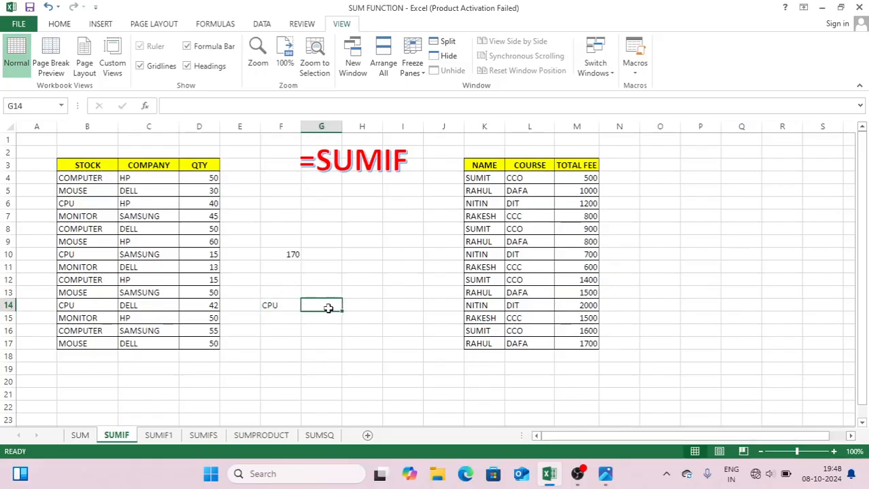
{"action": "type", "text": "=SUMN"}
{"action": "key", "text": "BackSpace"}
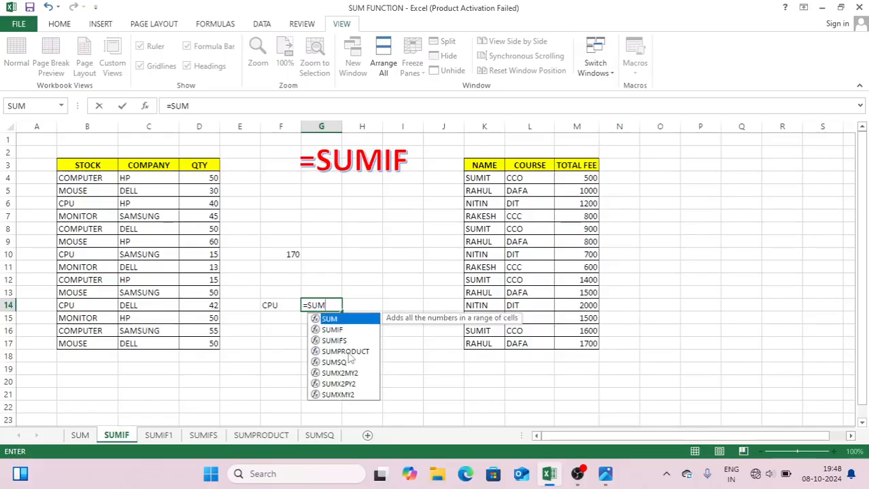
{"action": "type", "text": "IF("}
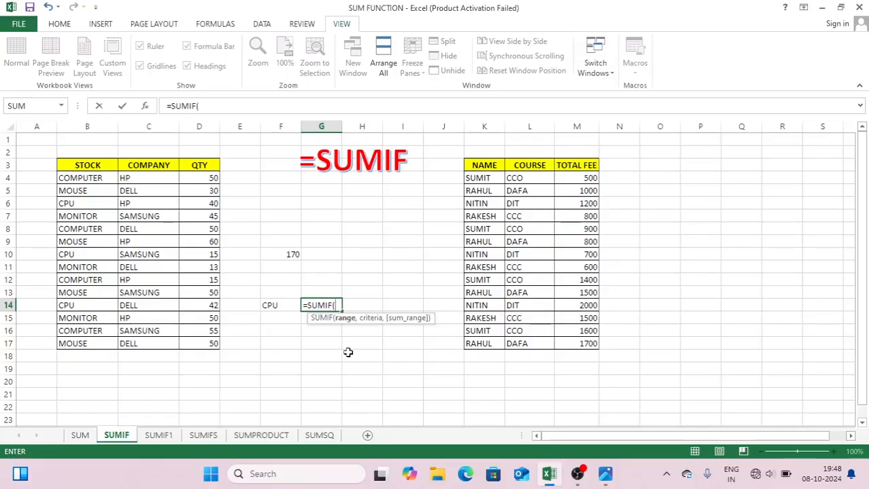
{"action": "left_click", "coordinate": [85, 177]}
{"action": "left_click_drag", "start_coordinate": [78, 167], "coordinate": [82, 342]}
{"action": "type", "text": ","}
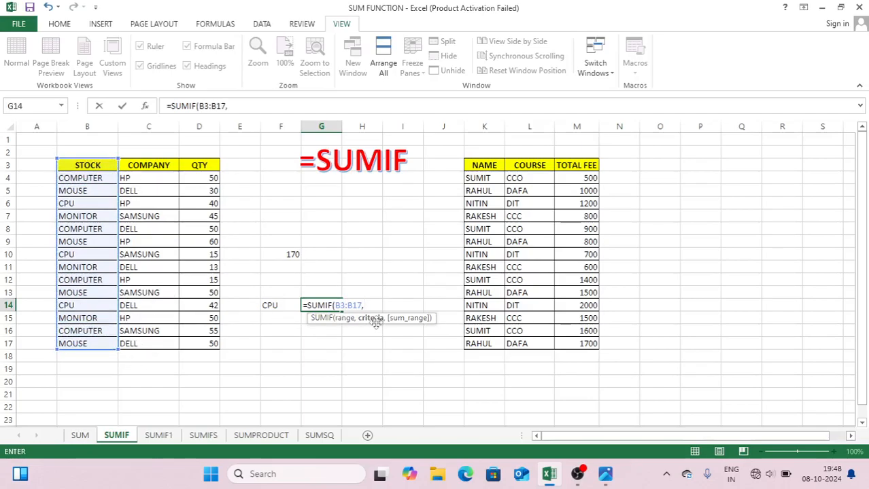
{"action": "left_click", "coordinate": [269, 305]}
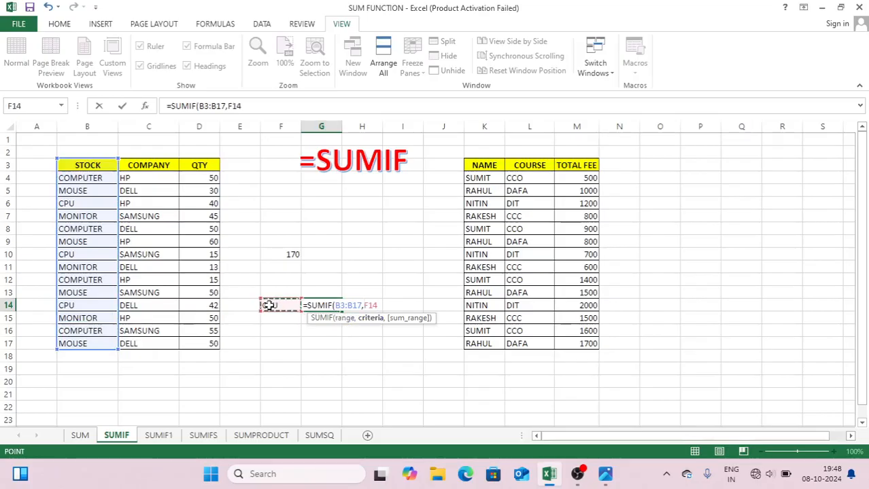
{"action": "type", "text": ","}
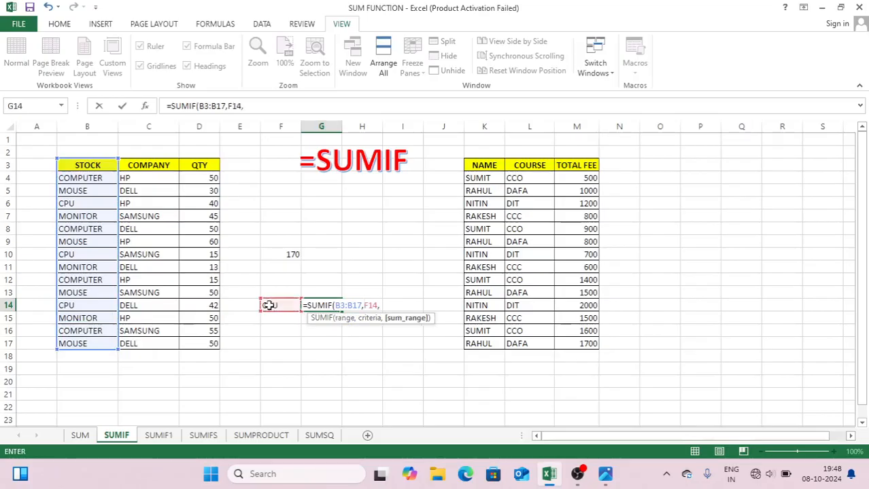
{"action": "left_click_drag", "start_coordinate": [201, 166], "coordinate": [202, 344]}
{"action": "type", "text": ")"}
{"action": "key", "text": "Return"}
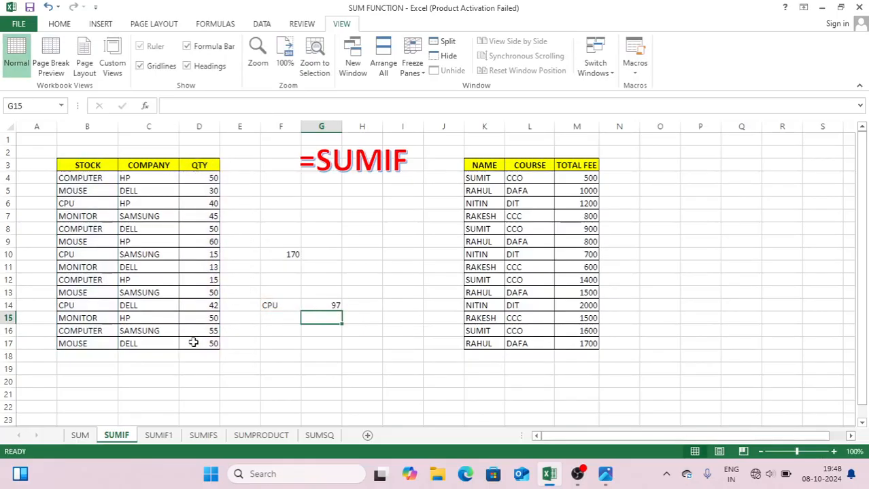
- Change the criteria label in F14 to MOUSE so the adjacent SUMIF totals that item
{"action": "left_click", "coordinate": [275, 302]}
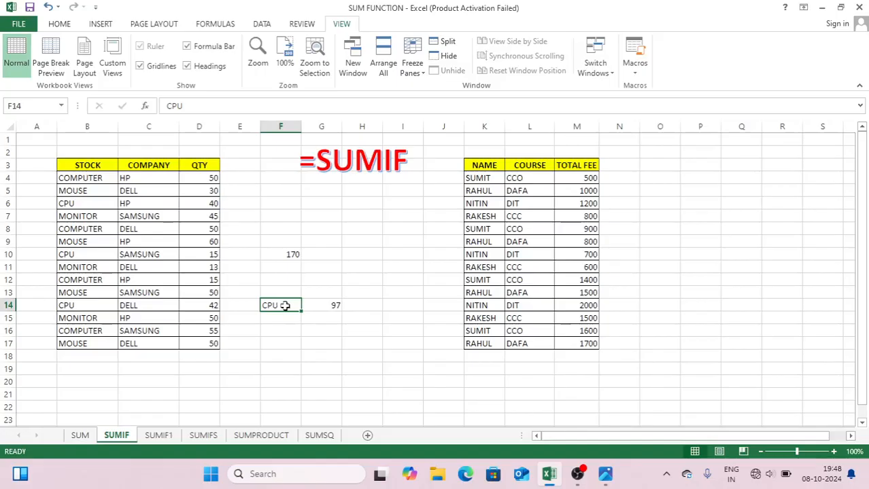
{"action": "left_click", "coordinate": [276, 333]}
{"action": "left_click", "coordinate": [280, 306]}
{"action": "type", "text": "M"}
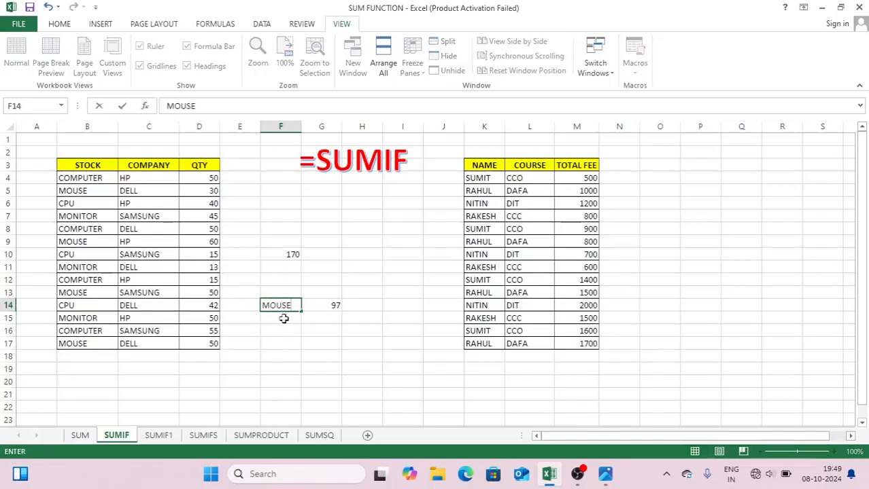
{"action": "type", "text": "OUSE"}
{"action": "key", "text": "Return"}
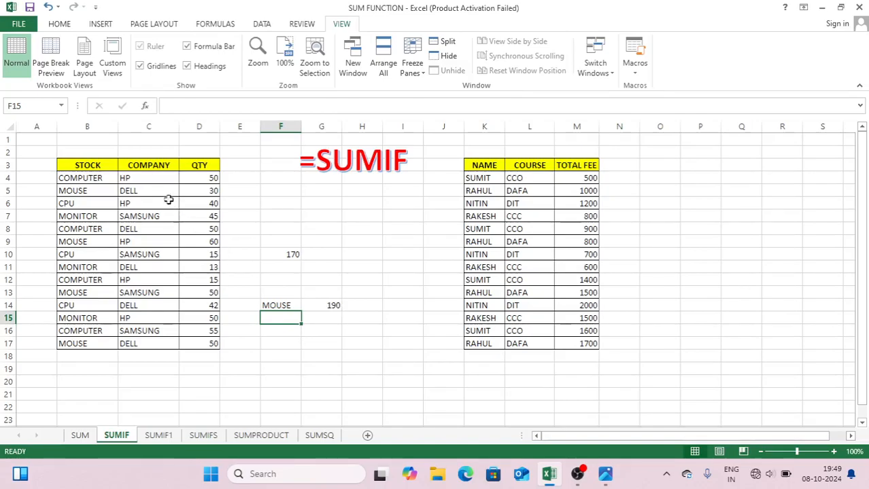
- Enter a SUMIF formula by company in F16 with range C4:C17, criteria C4 and sum range D3:D17
{"action": "left_click", "coordinate": [160, 176]}
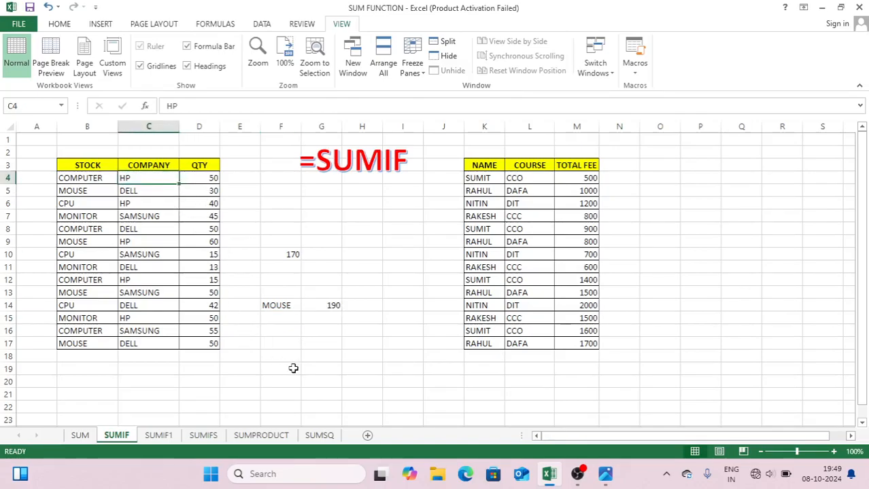
{"action": "left_click", "coordinate": [296, 347]}
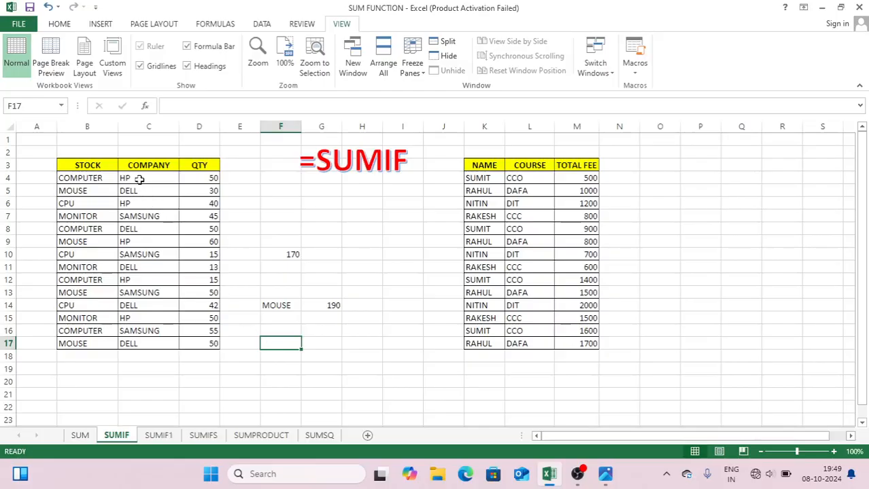
{"action": "left_click", "coordinate": [139, 180]}
{"action": "left_click", "coordinate": [139, 233]}
{"action": "left_click", "coordinate": [150, 181]}
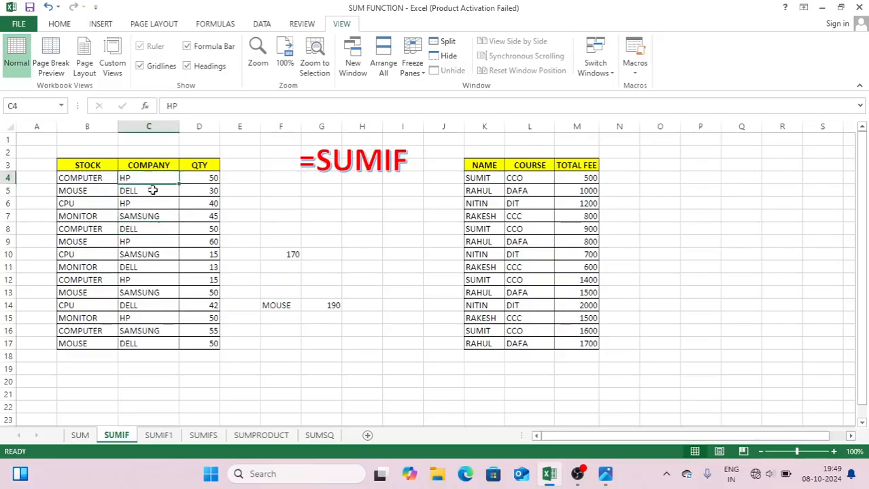
{"action": "left_click", "coordinate": [278, 331]}
{"action": "type", "text": "=S"}
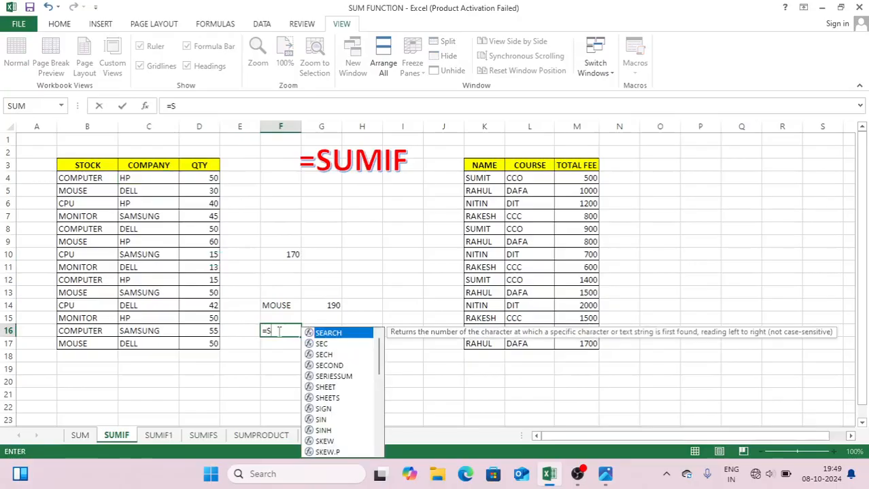
{"action": "type", "text": "UMIF("}
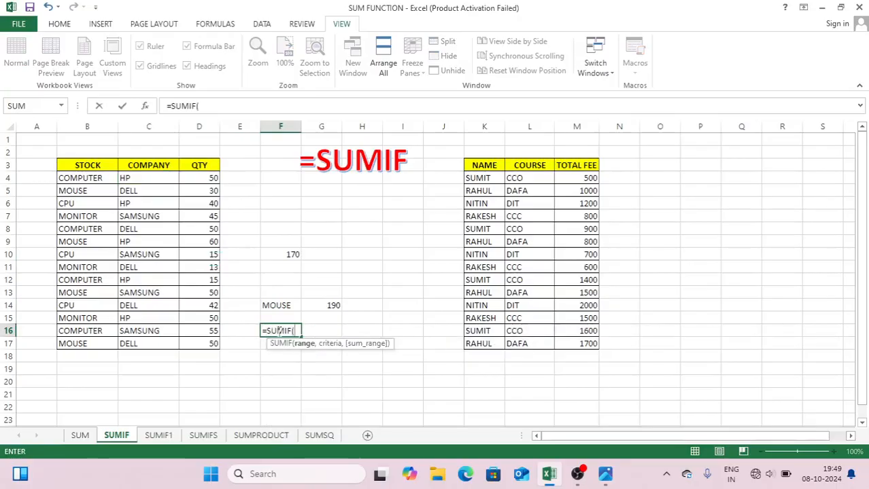
{"action": "left_click_drag", "start_coordinate": [139, 178], "coordinate": [139, 343]}
{"action": "type", "text": ","}
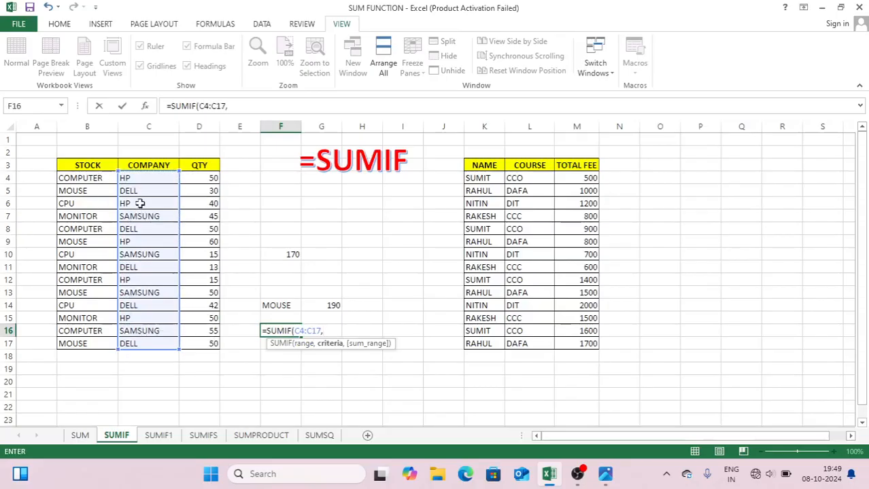
{"action": "left_click", "coordinate": [146, 178]}
{"action": "type", "text": ","}
{"action": "left_click_drag", "start_coordinate": [194, 168], "coordinate": [189, 342]}
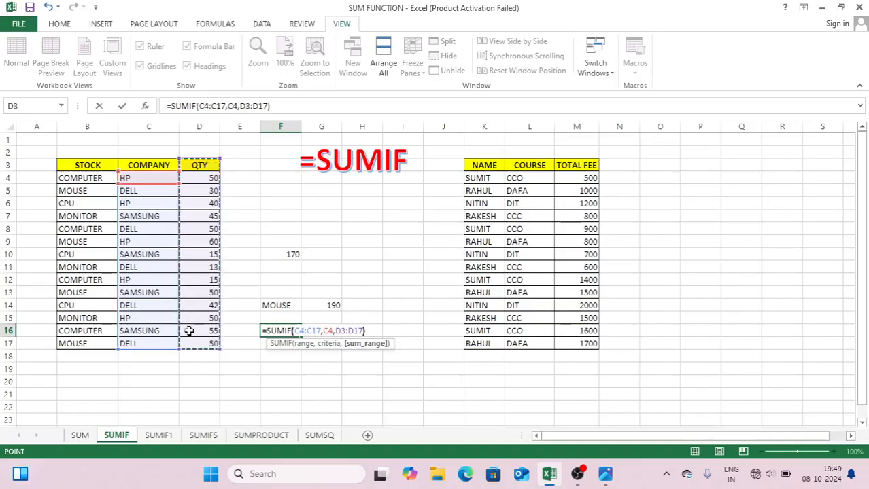
{"action": "key", "text": "Return"}
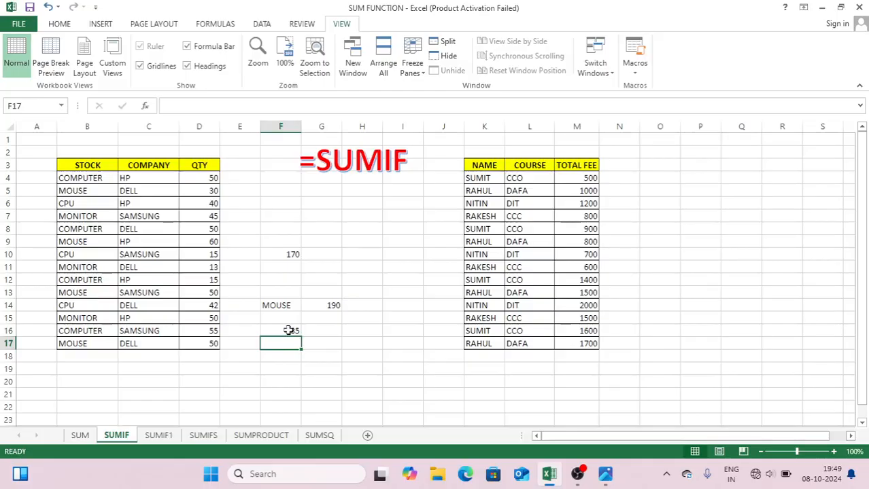
- Enter HP in F18 as the criteria label for a company total
{"action": "left_click", "coordinate": [290, 330]}
{"action": "left_click", "coordinate": [291, 338]}
{"action": "left_click", "coordinate": [276, 360]}
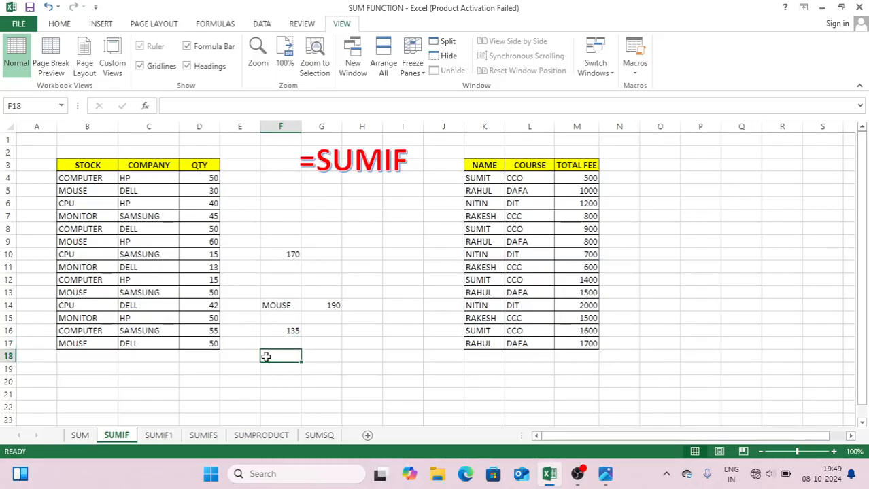
{"action": "type", "text": "HP"}
{"action": "key", "text": "Return"}
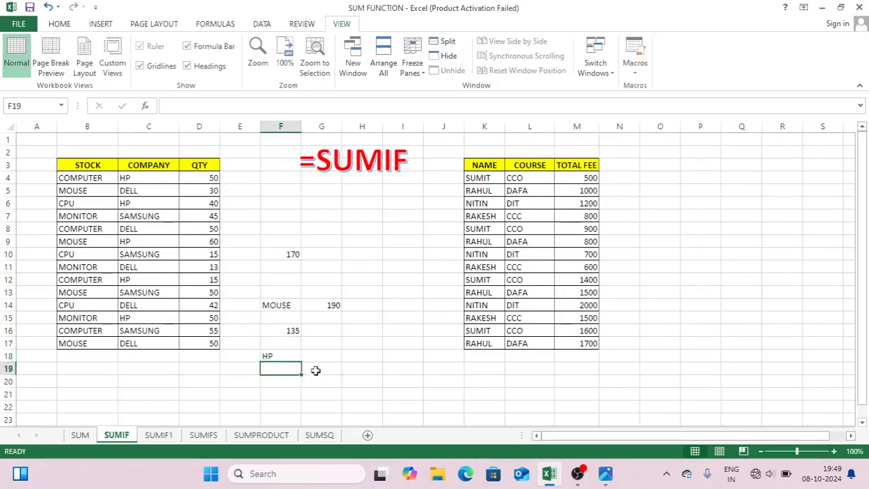
- Enter a SUMIF formula in G18 with range C3:C17, criteria F18 and sum range D3:D17
{"action": "left_click", "coordinate": [331, 363]}
{"action": "type", "text": "=S"}
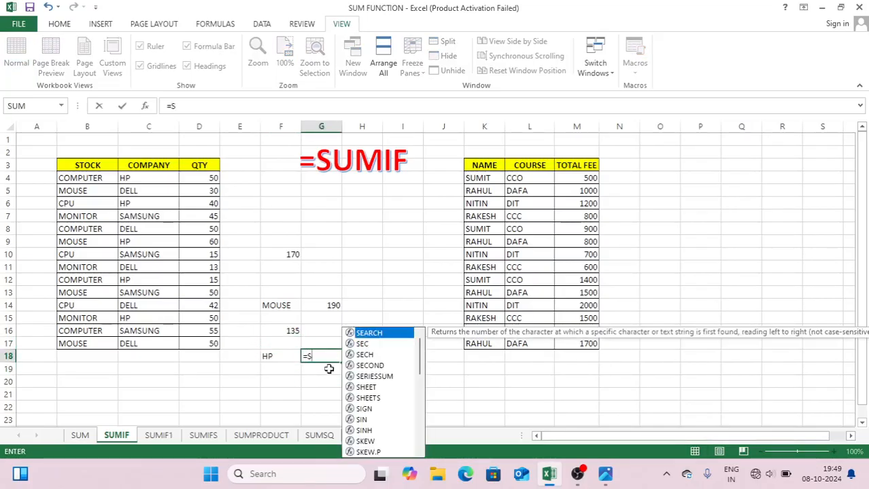
{"action": "type", "text": "UMIF"}
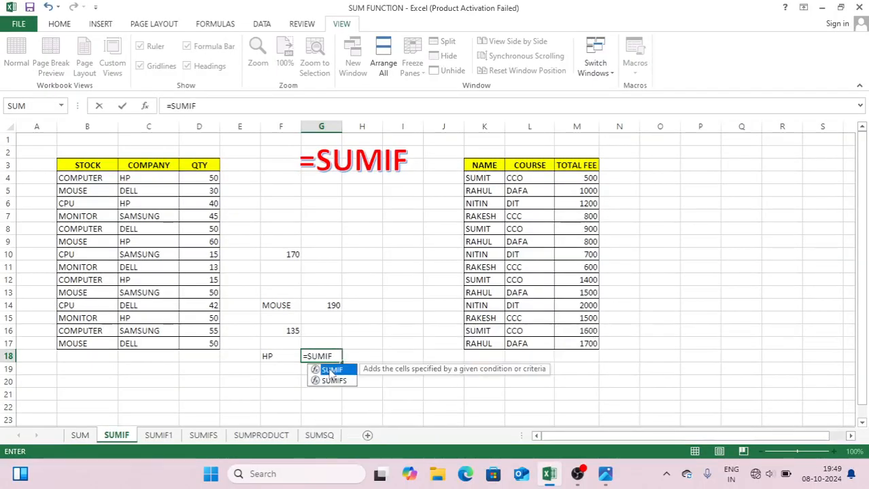
{"action": "double_click", "coordinate": [331, 370]}
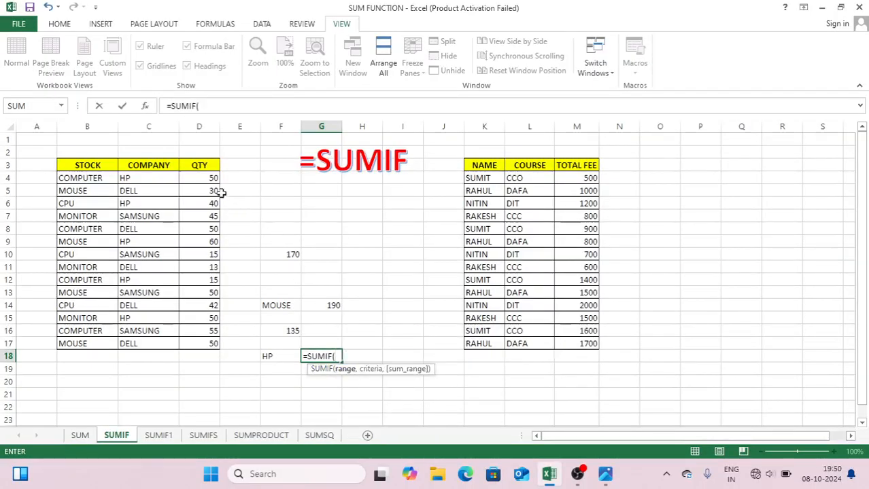
{"action": "left_click_drag", "start_coordinate": [148, 166], "coordinate": [151, 343]}
{"action": "type", "text": ","}
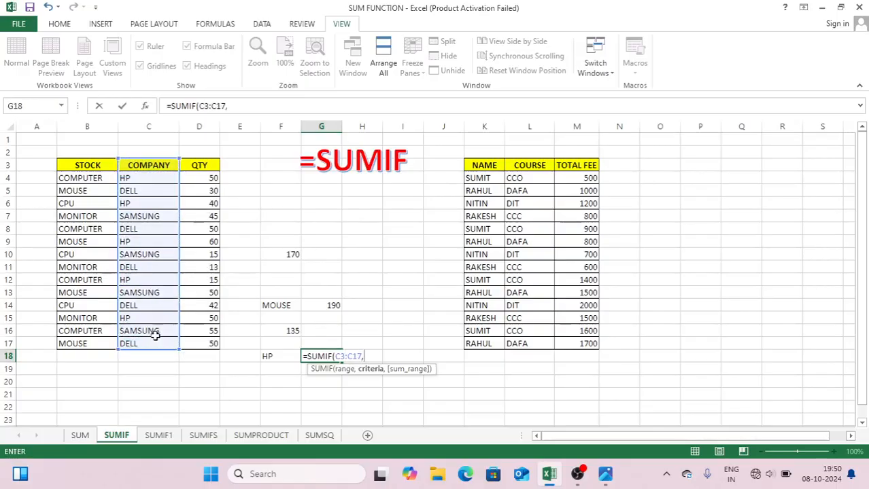
{"action": "left_click", "coordinate": [271, 357]}
{"action": "type", "text": ","}
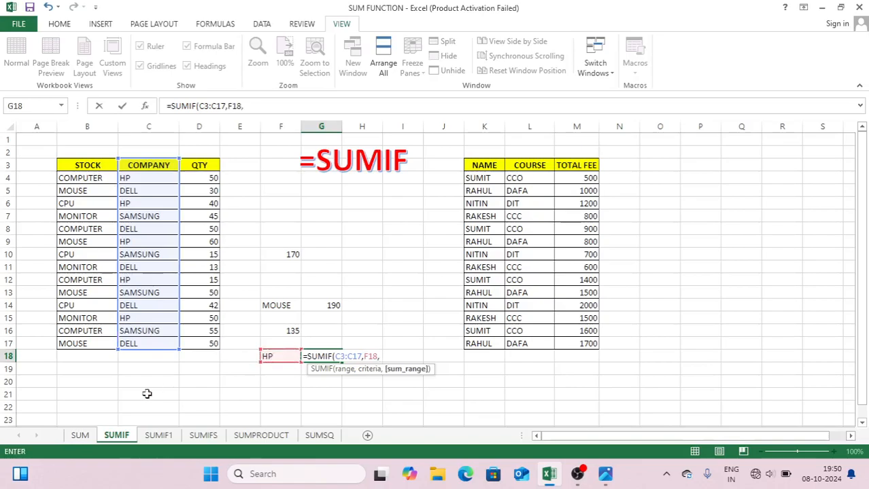
{"action": "left_click_drag", "start_coordinate": [195, 167], "coordinate": [207, 337]}
{"action": "key", "text": "Return"}
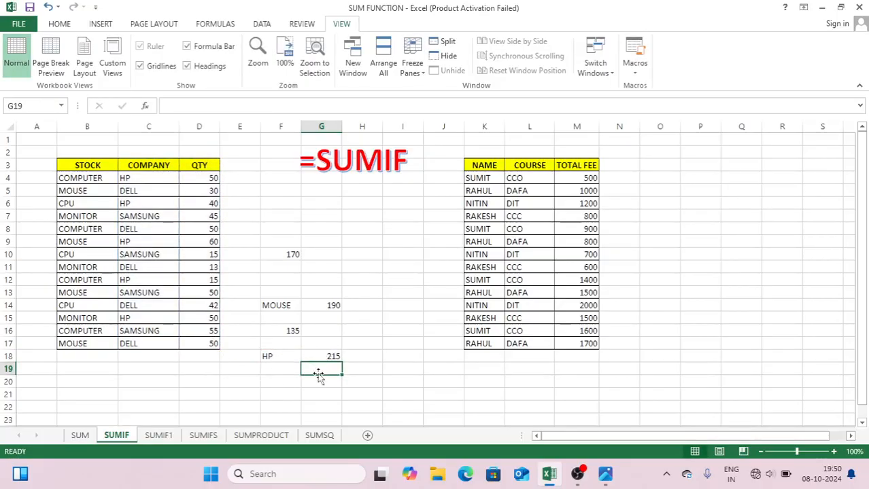
- Change the company criteria in F18 to DELL and check the SUMIF formula in G18
{"action": "left_click", "coordinate": [270, 358]}
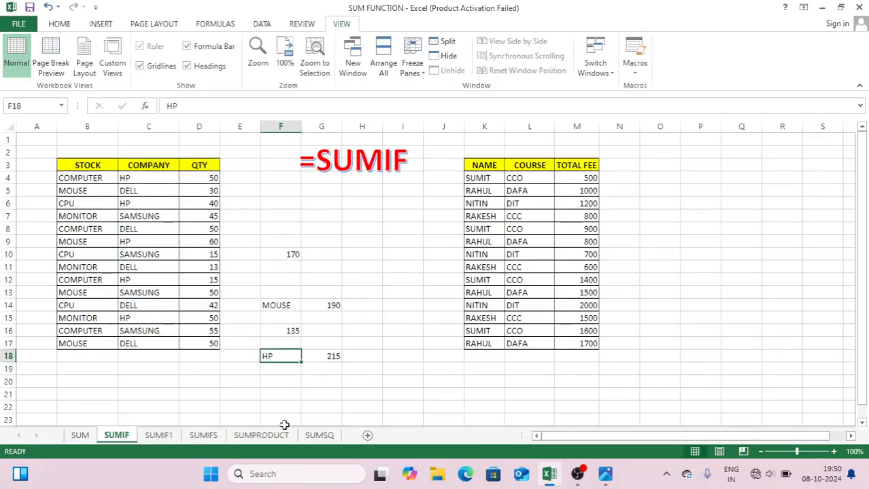
{"action": "type", "text": "DELL"}
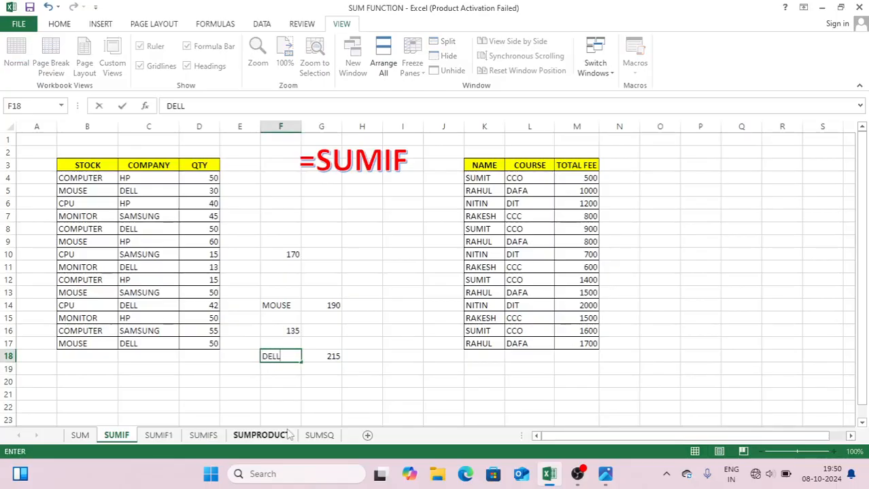
{"action": "key", "text": "Return"}
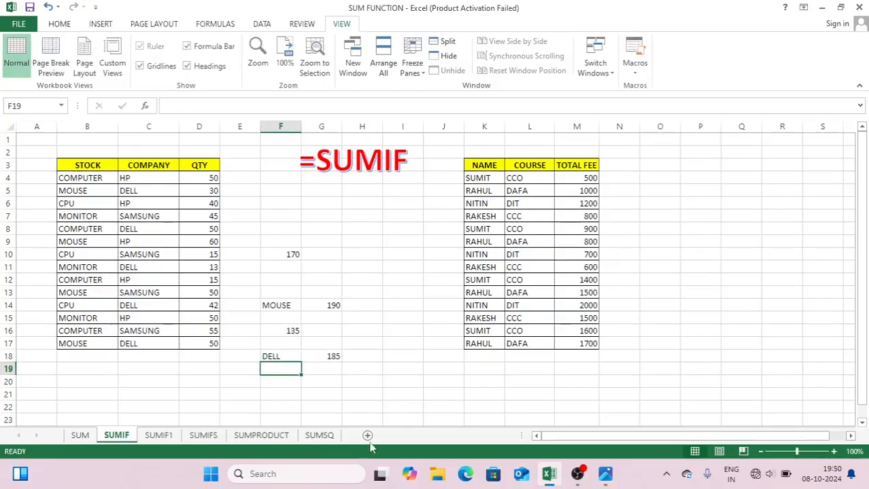
{"action": "left_click", "coordinate": [327, 359]}
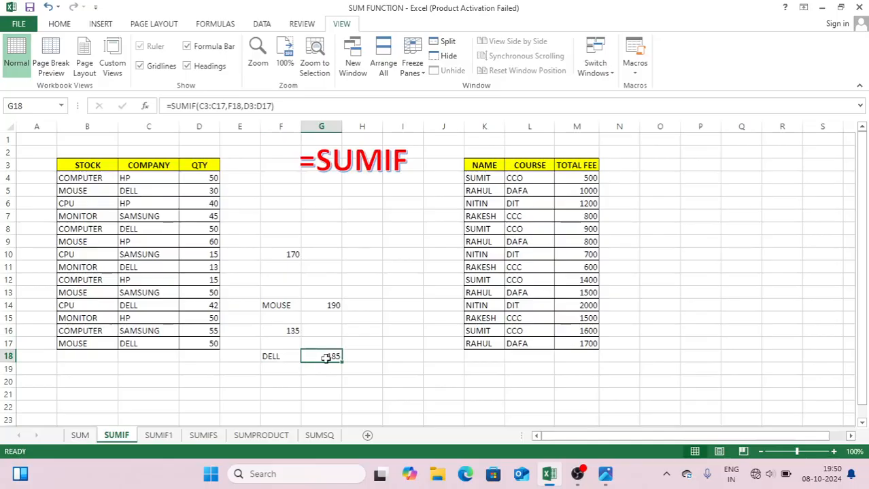
- Look over the NAME, COURSE and TOTAL FEE columns and enter CCO in O7 as a course criteria label
{"action": "left_click", "coordinate": [487, 176]}
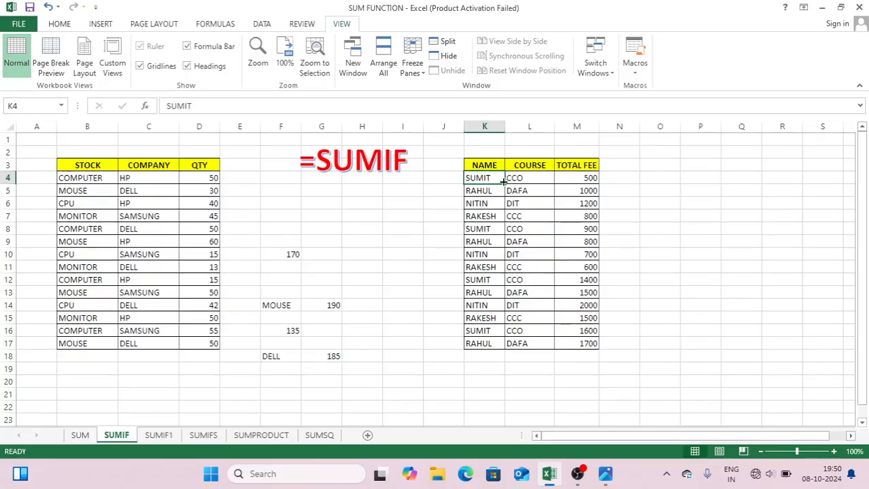
{"action": "left_click", "coordinate": [521, 176]}
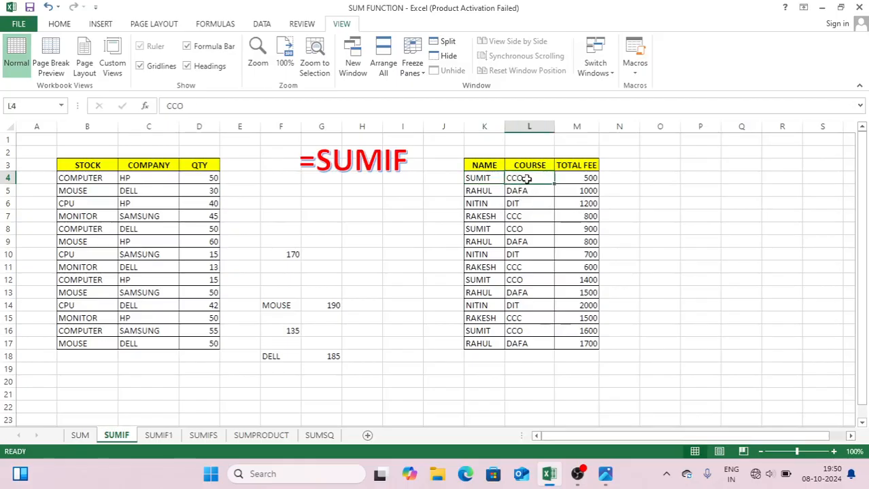
{"action": "left_click", "coordinate": [564, 178]}
{"action": "left_click", "coordinate": [653, 226]}
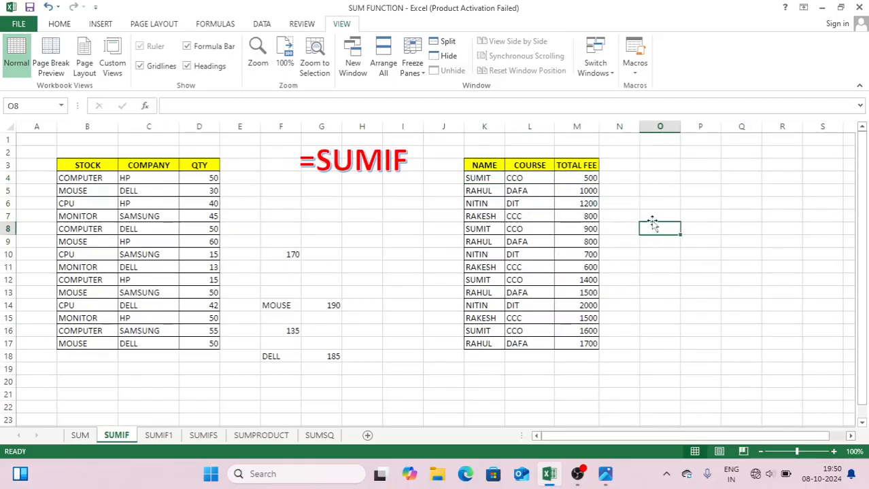
{"action": "left_click", "coordinate": [654, 218]}
{"action": "type", "text": "CCO"}
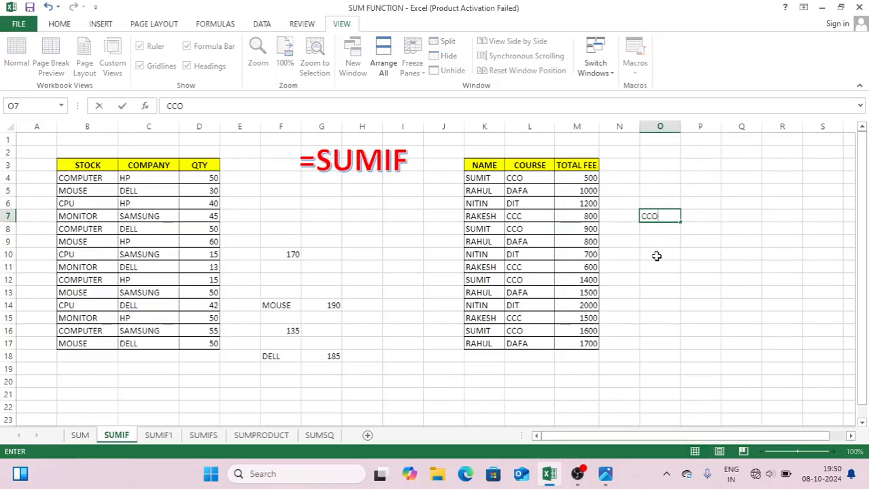
{"action": "key", "text": "Return"}
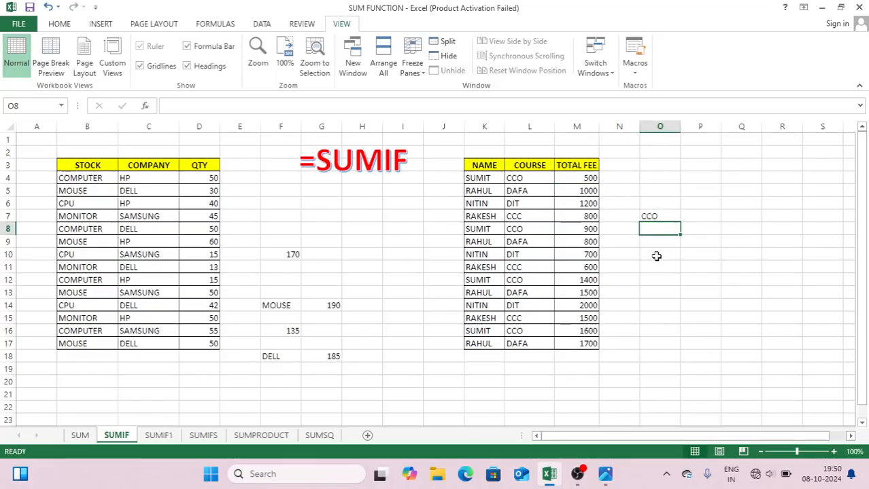
- Examine the CCO rows in the COURSE column and their TOTAL FEE values against the criteria in O7
{"action": "left_click", "coordinate": [662, 217]}
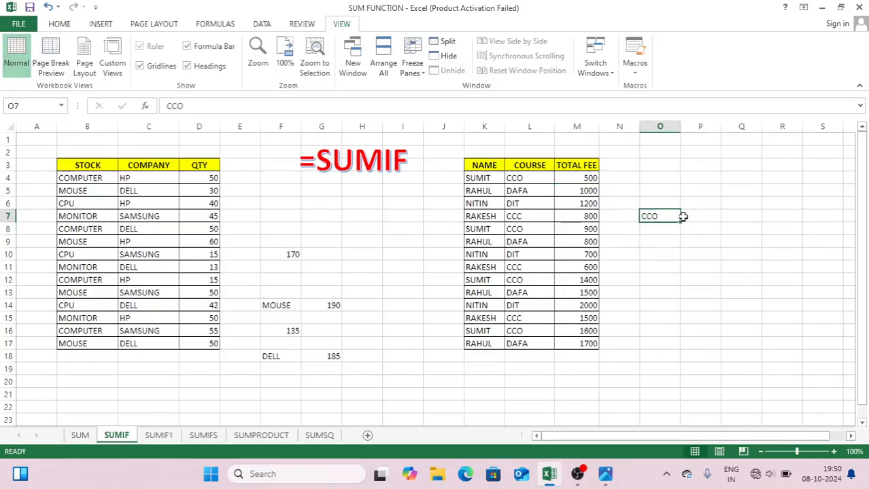
{"action": "left_click", "coordinate": [700, 217]}
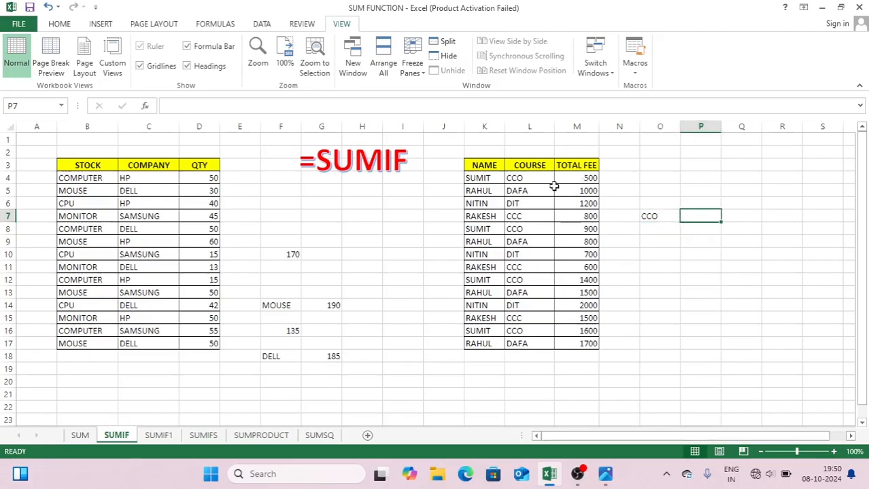
{"action": "left_click_drag", "start_coordinate": [524, 181], "coordinate": [581, 178]}
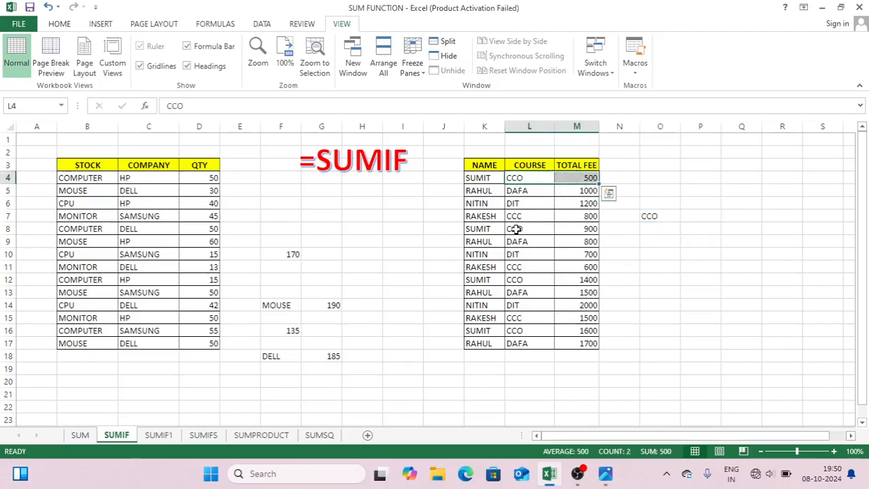
{"action": "left_click", "coordinate": [512, 230]}
{"action": "left_click_drag", "start_coordinate": [512, 230], "coordinate": [572, 236]}
{"action": "left_click", "coordinate": [571, 178]}
{"action": "left_click", "coordinate": [572, 204]}
{"action": "left_click_drag", "start_coordinate": [539, 180], "coordinate": [571, 179]}
{"action": "left_click_drag", "start_coordinate": [535, 228], "coordinate": [583, 229]}
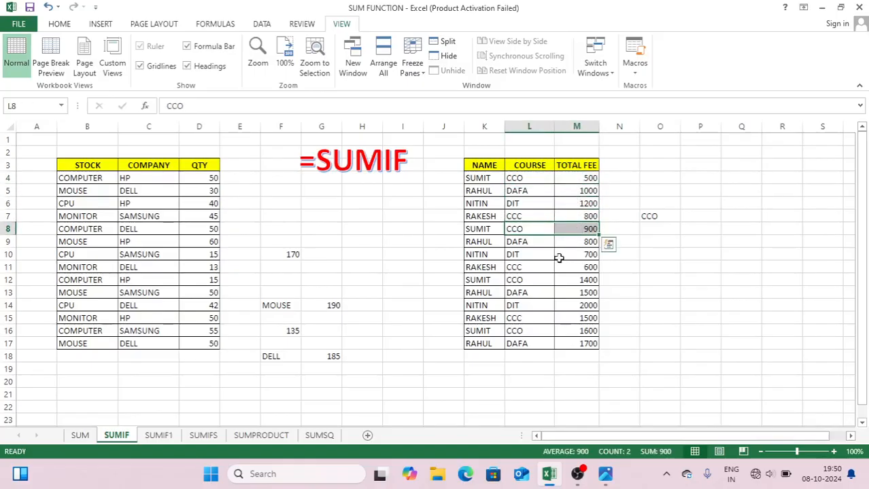
- Enter a SUMIF formula in P7 with range L3:L17, criteria O7 and sum range M3:M17
{"action": "left_click", "coordinate": [702, 212]}
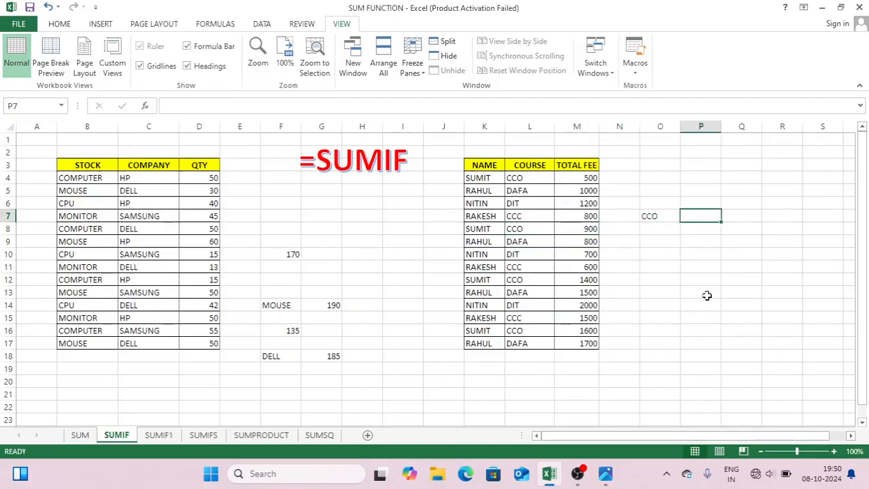
{"action": "type", "text": "=SUM"}
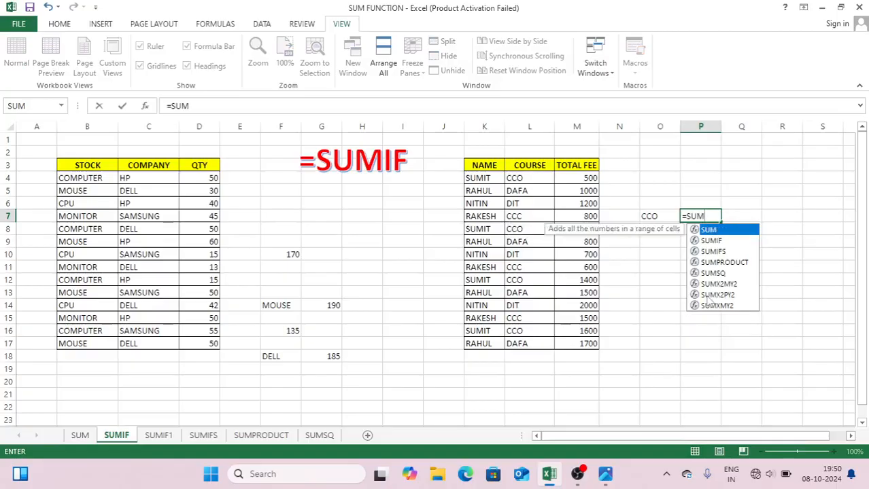
{"action": "type", "text": "IF("}
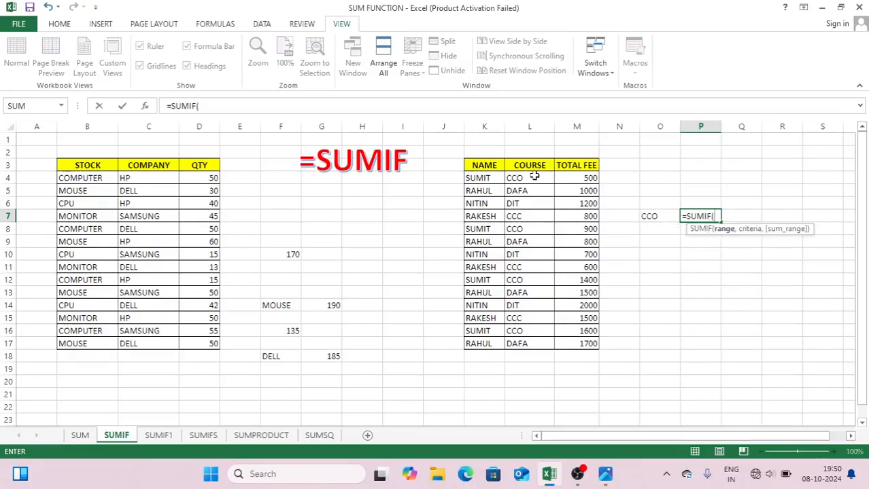
{"action": "left_click_drag", "start_coordinate": [537, 166], "coordinate": [530, 345]}
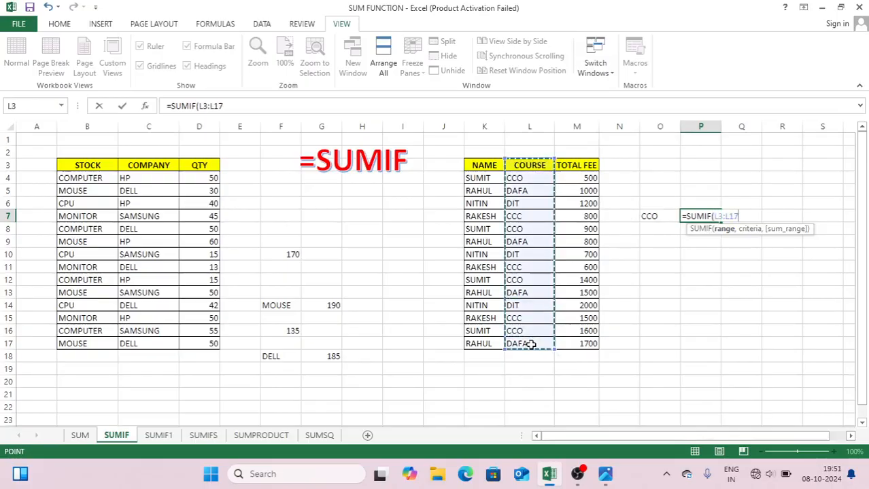
{"action": "type", "text": ","}
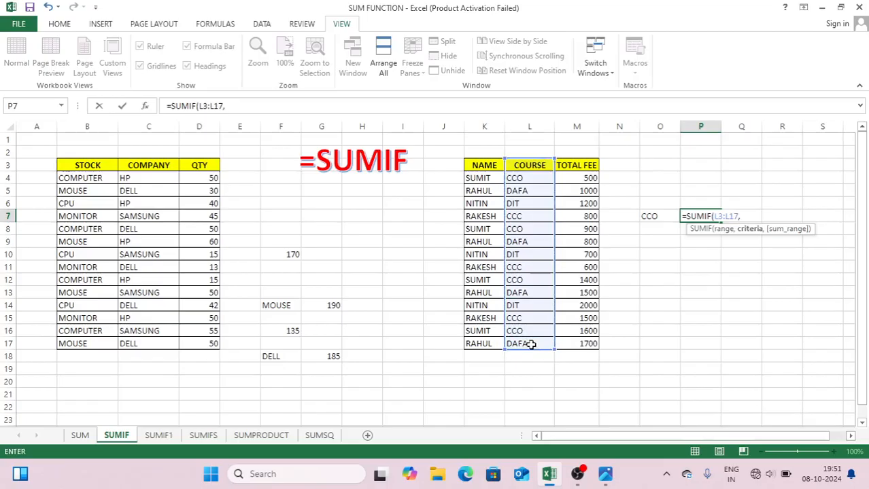
{"action": "left_click", "coordinate": [651, 216]}
{"action": "type", "text": ","}
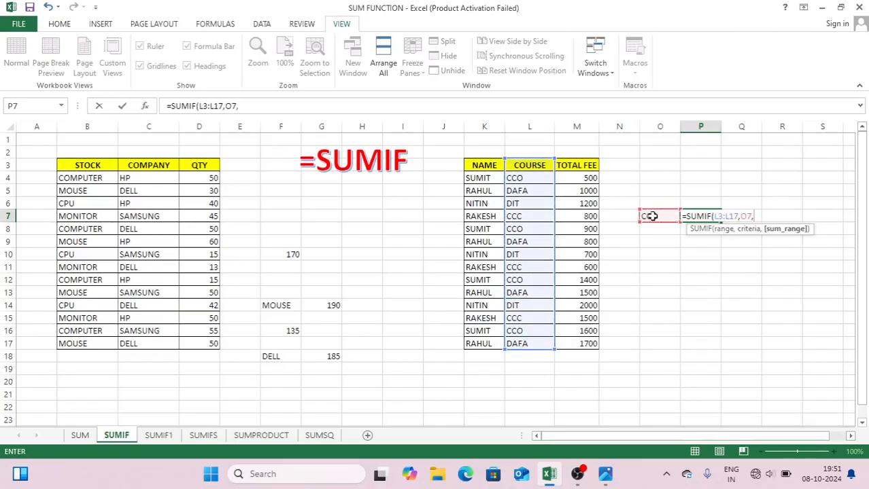
{"action": "left_click_drag", "start_coordinate": [576, 166], "coordinate": [573, 344]}
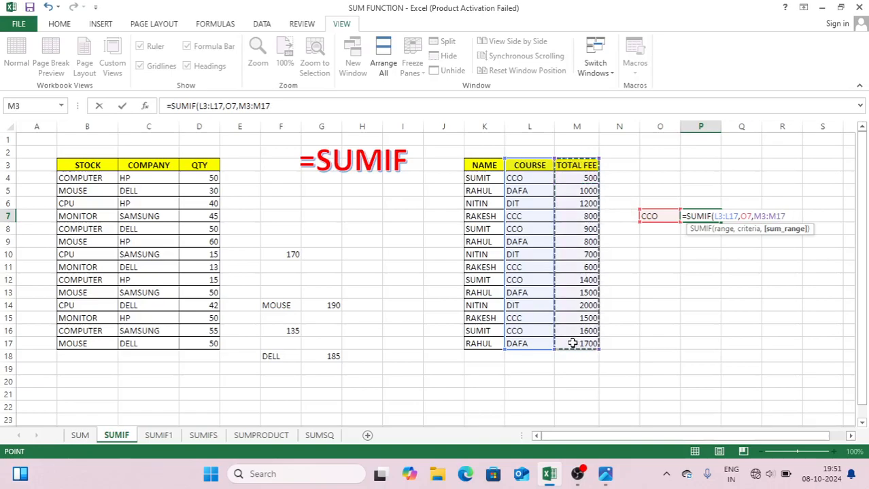
{"action": "key", "text": "Return"}
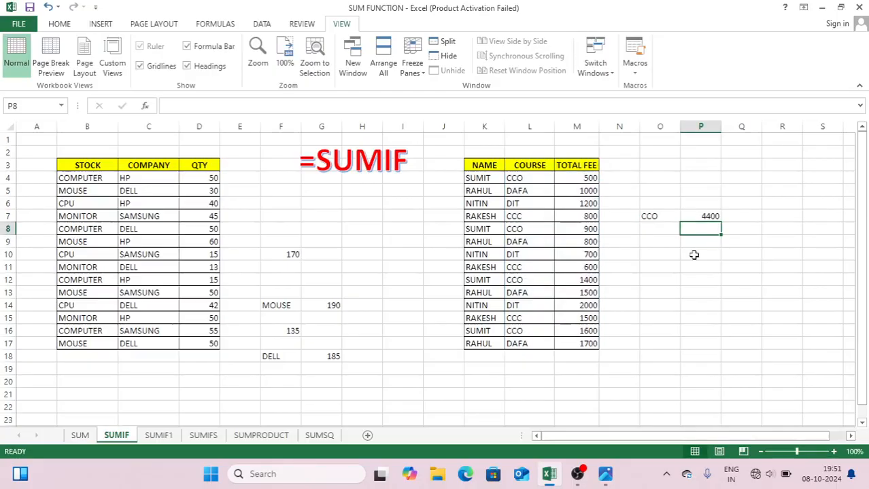
- Check the individual CCO fees in the TOTAL FEE column against the SUMIF formula cell P7
{"action": "left_click", "coordinate": [583, 177]}
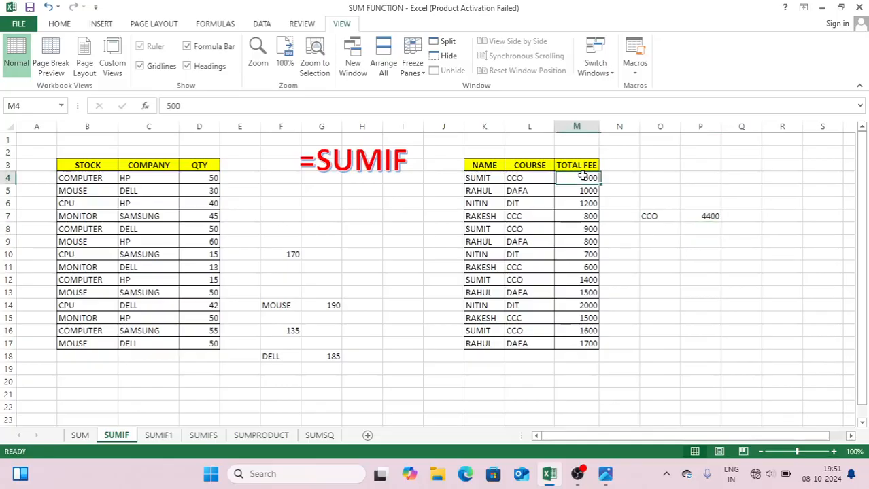
{"action": "left_click", "coordinate": [585, 229]}
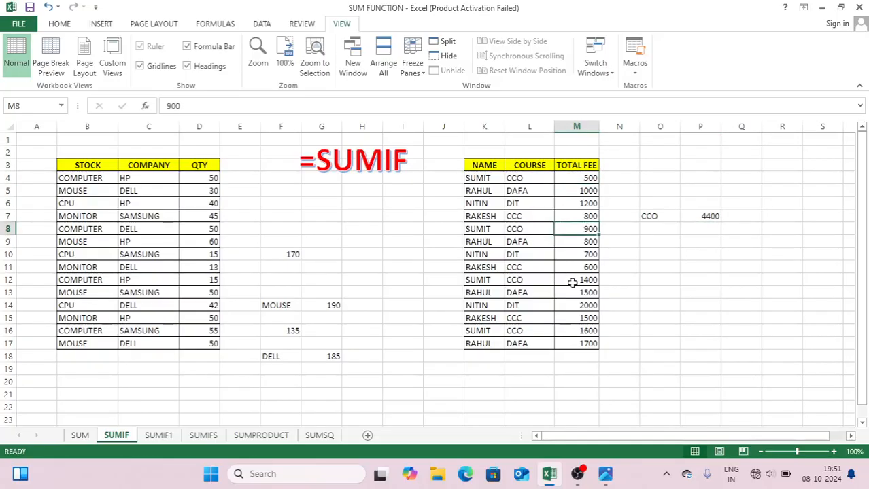
{"action": "left_click", "coordinate": [574, 331]}
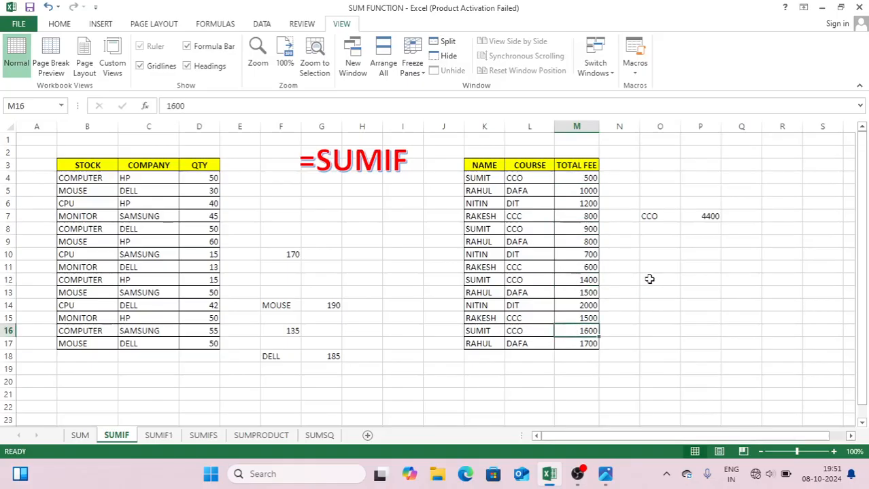
{"action": "left_click", "coordinate": [703, 216]}
- Change the course criteria in O7 to DIT
{"action": "left_click", "coordinate": [657, 219]}
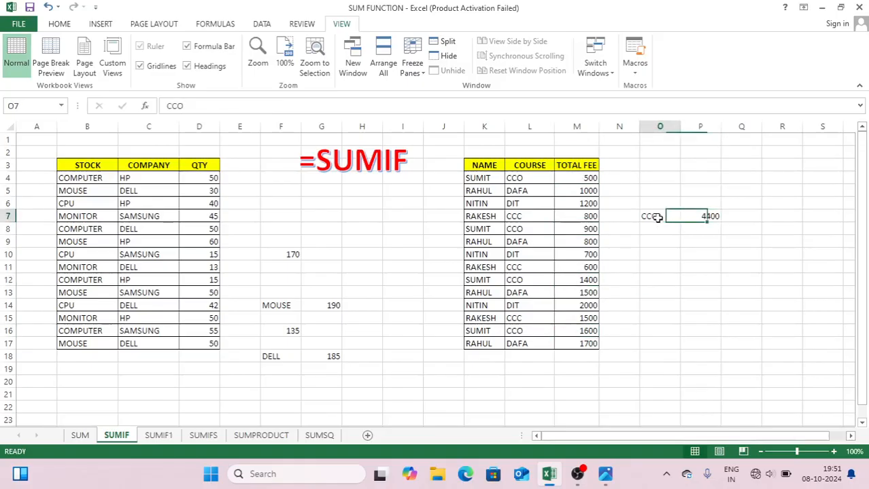
{"action": "type", "text": "DIT"}
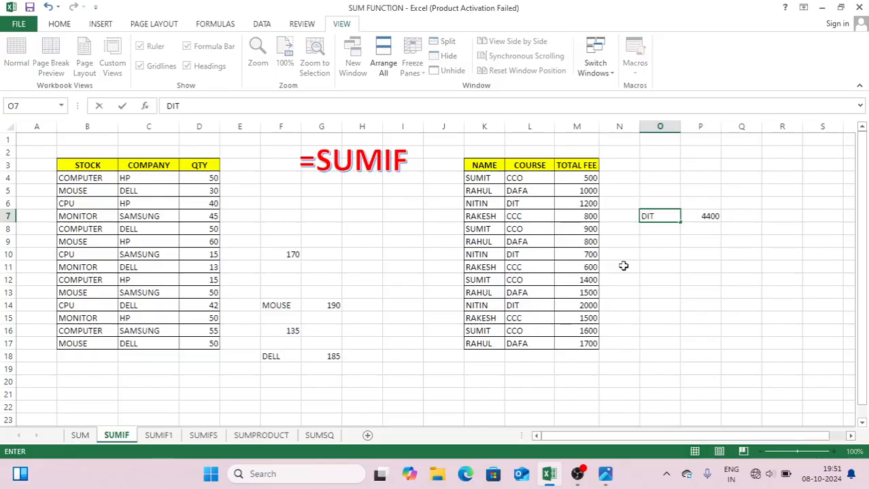
{"action": "key", "text": "Return"}
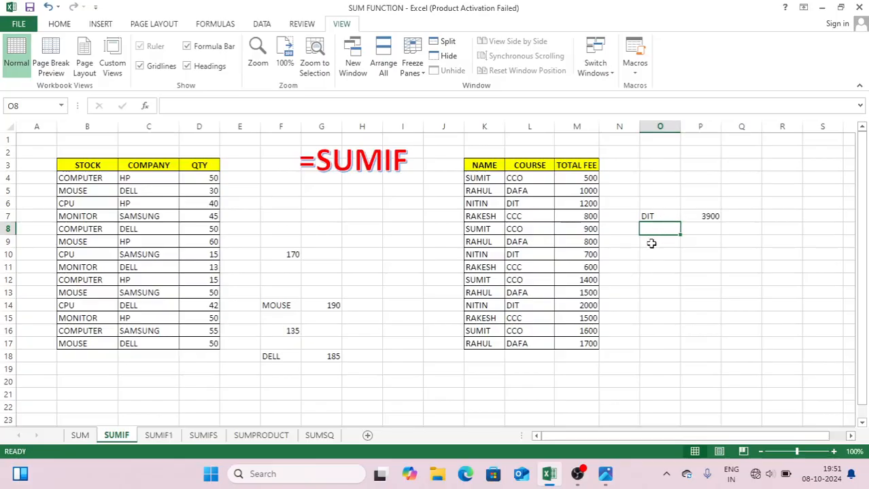
{"action": "left_click", "coordinate": [708, 289]}
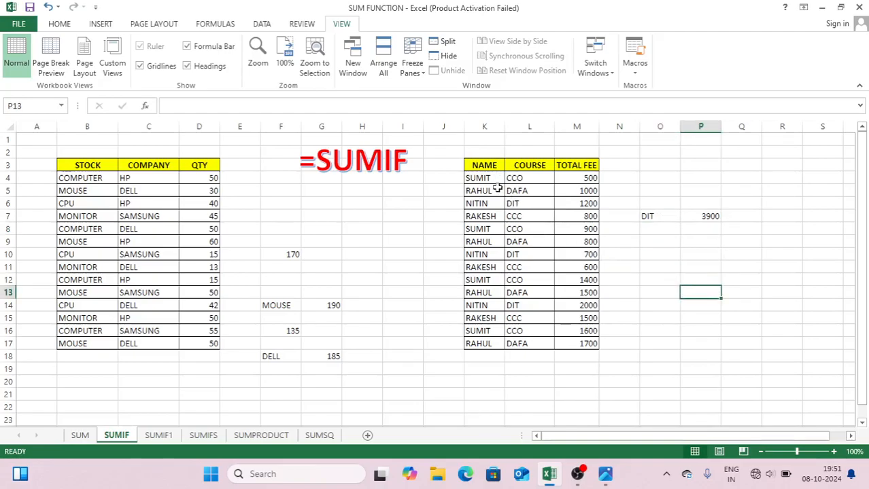
- Look over the NAME column and enter the student name from K6 in O11 as a criteria label
{"action": "left_click", "coordinate": [486, 179]}
{"action": "left_click", "coordinate": [488, 267]}
{"action": "left_click", "coordinate": [480, 229]}
{"action": "left_click", "coordinate": [484, 292]}
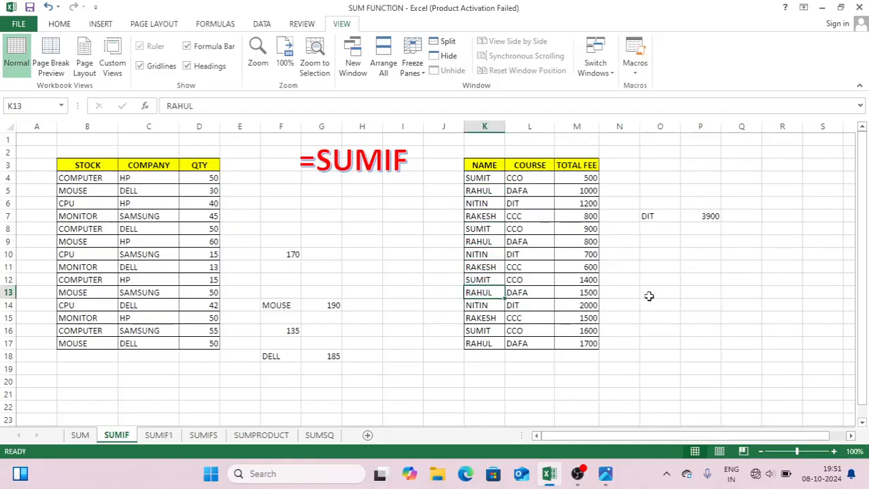
{"action": "left_click", "coordinate": [658, 268]}
{"action": "type", "text": "NI"}
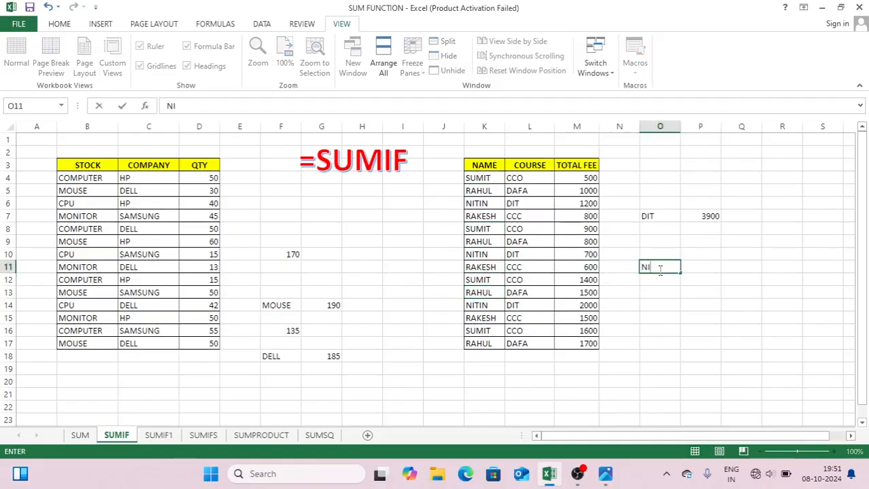
{"action": "key", "text": "Return"}
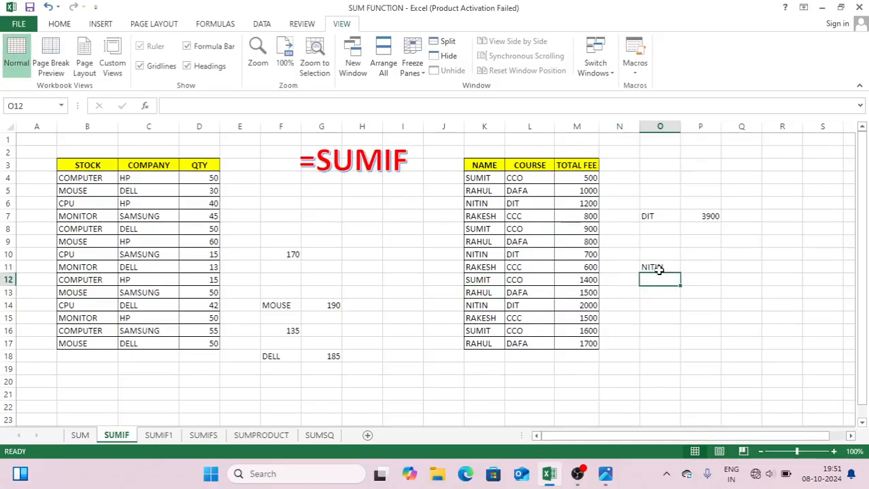
- Enter a SUMIF formula in P11 with range K3:K17, criteria O11 and sum range M3:M17
{"action": "left_click", "coordinate": [711, 266]}
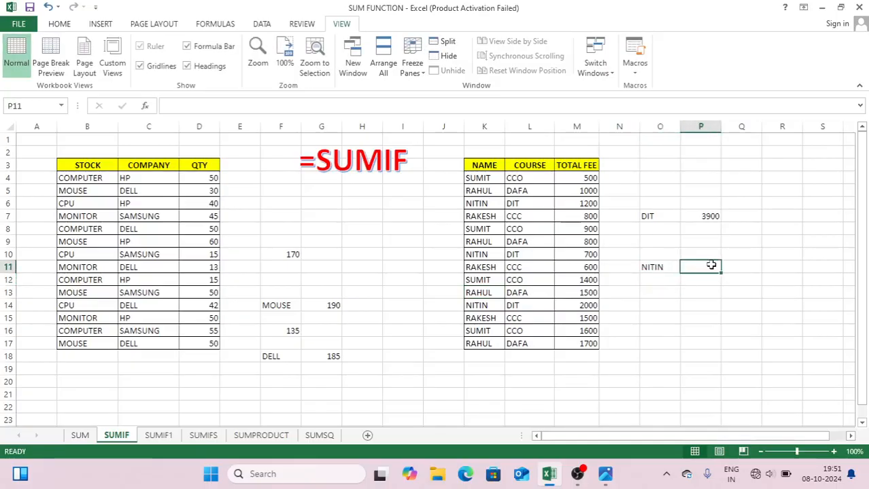
{"action": "type", "text": "=SU"}
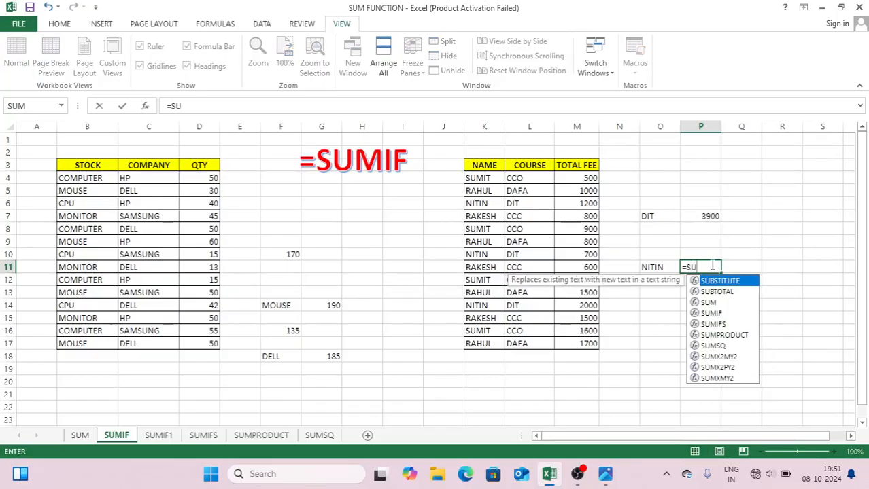
{"action": "type", "text": "MIF("}
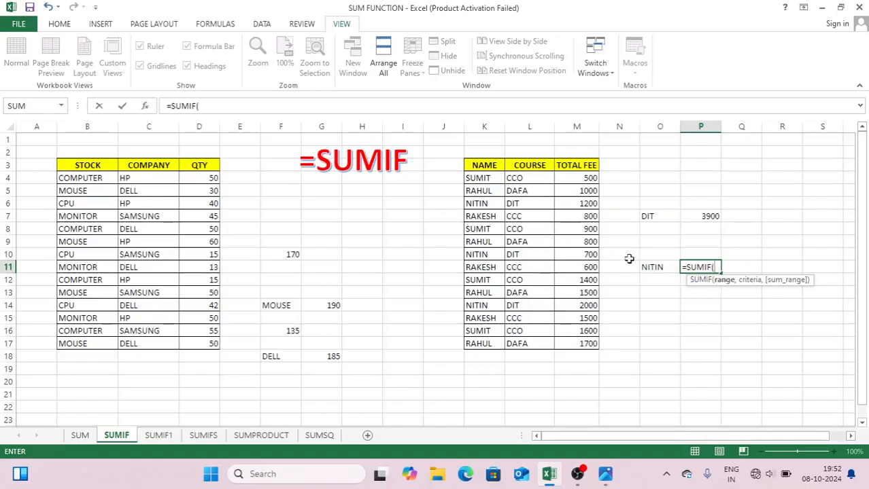
{"action": "left_click_drag", "start_coordinate": [480, 168], "coordinate": [475, 342]}
{"action": "type", "text": ","}
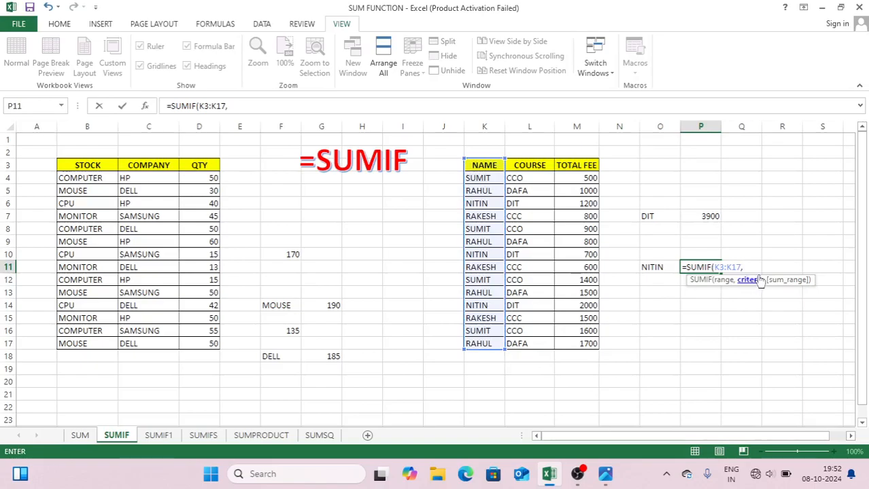
{"action": "left_click", "coordinate": [652, 267]}
{"action": "type", "text": ","}
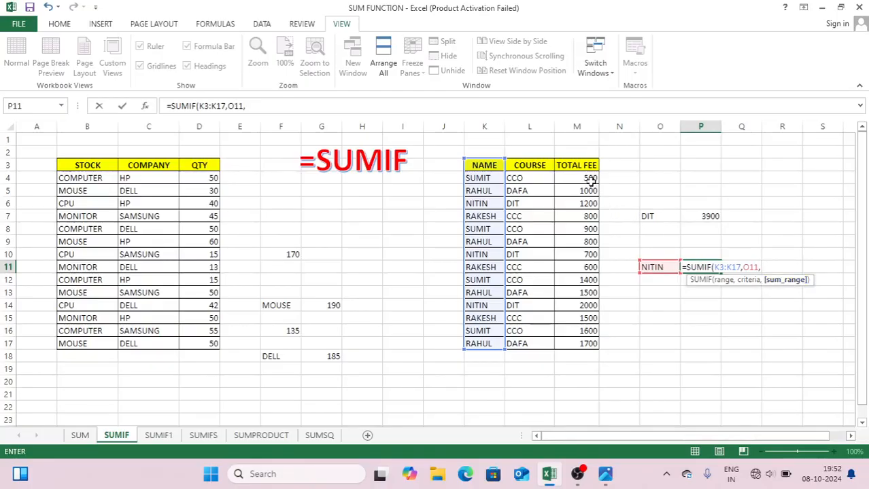
{"action": "left_click_drag", "start_coordinate": [585, 166], "coordinate": [575, 340]}
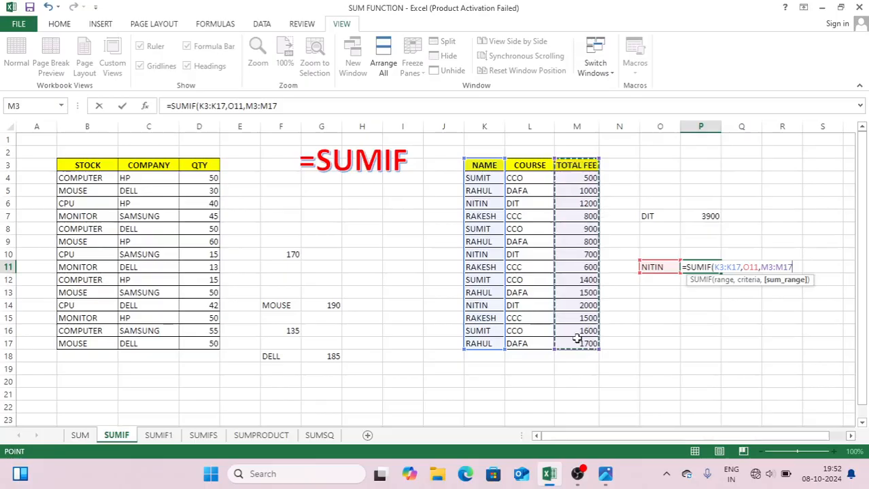
{"action": "key", "text": "Return"}
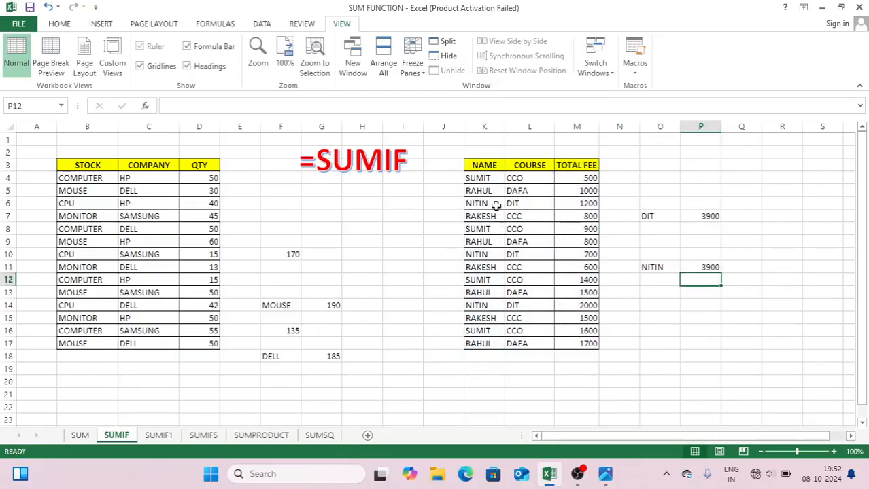
- Replace the name criteria in O11 with the student name from K5
{"action": "left_click", "coordinate": [653, 266]}
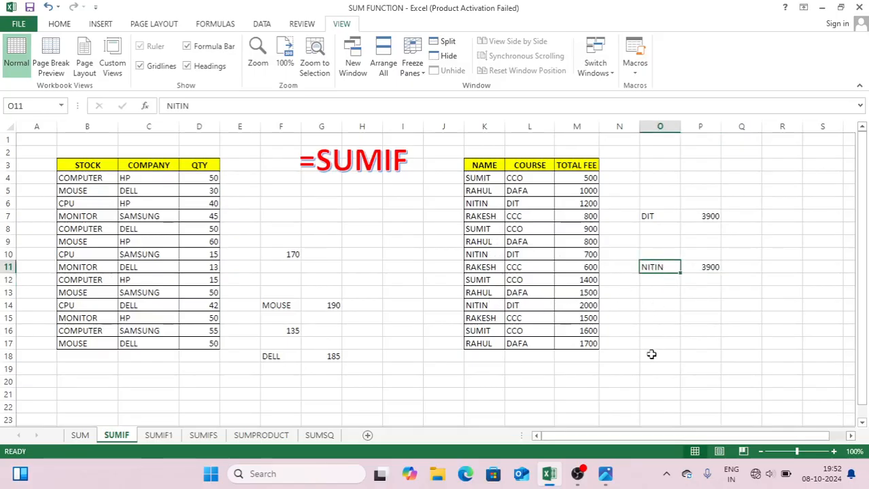
{"action": "type", "text": "RAHUL"}
{"action": "key", "text": "Return"}
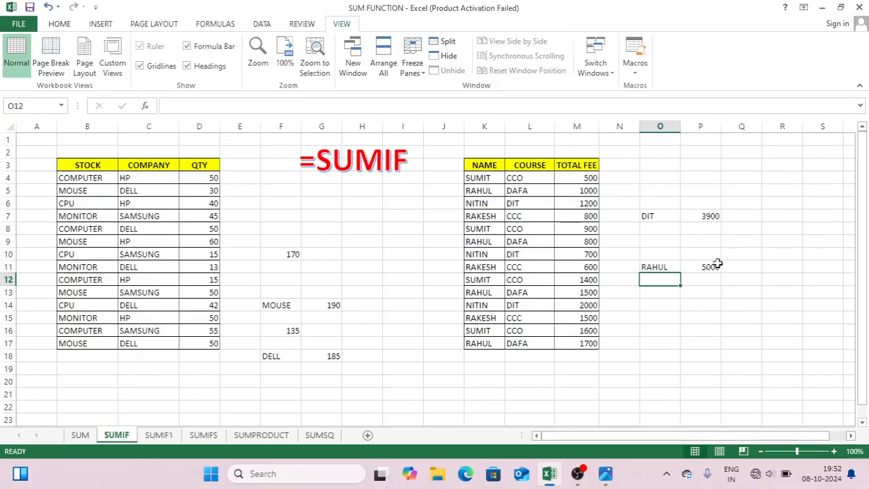
{"action": "left_click", "coordinate": [710, 304]}
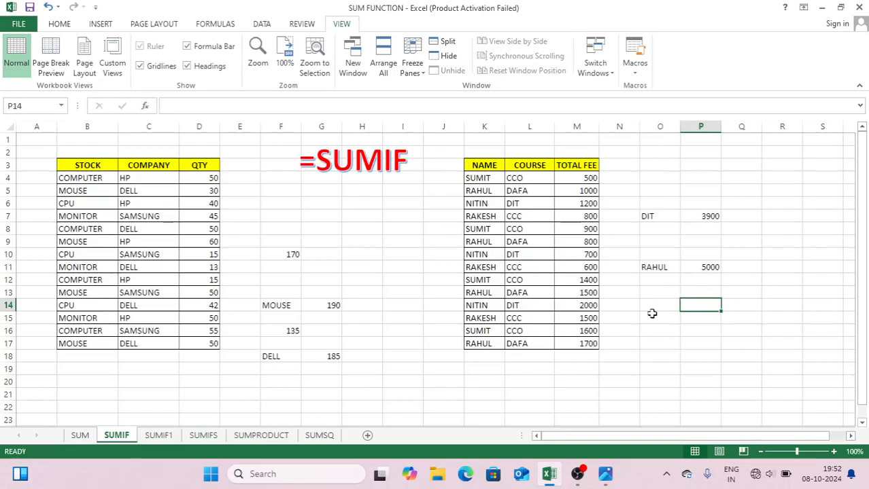
- Open the SUMIF1 sheet and change its heading text to =SUMIFS
{"action": "left_click", "coordinate": [164, 435]}
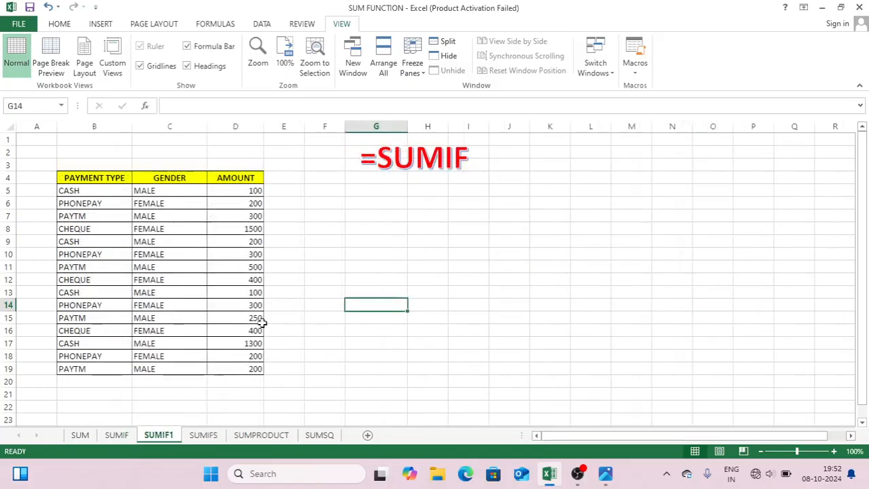
{"action": "left_click", "coordinate": [361, 266]}
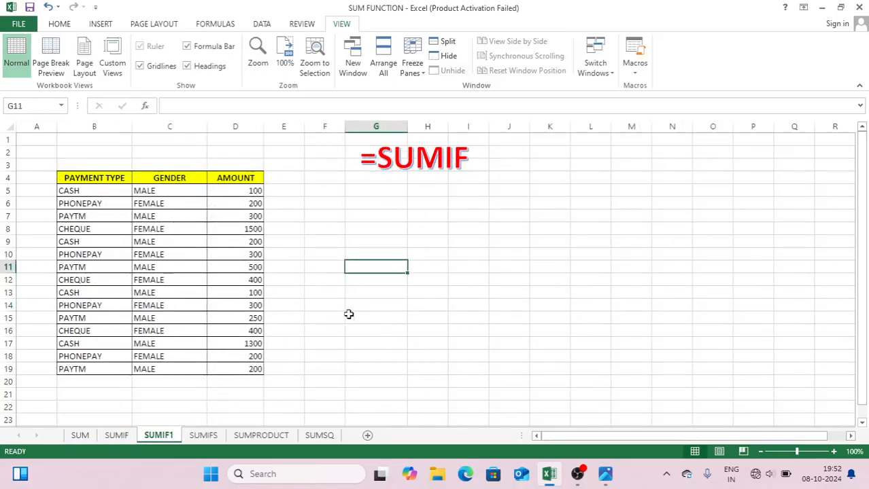
{"action": "left_click", "coordinate": [465, 164]}
{"action": "type", "text": "S"}
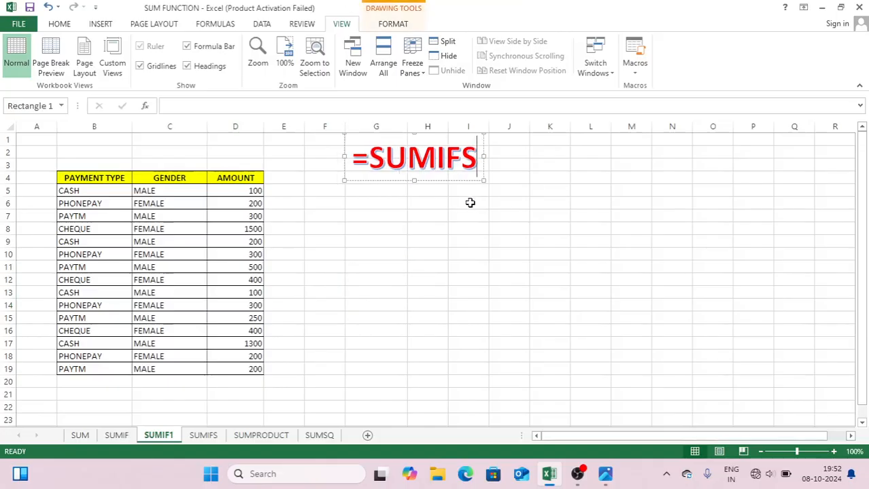
- Look over the PAYMENT TYPE and GENDER columns and enter CASH in F8 as a criteria label
{"action": "left_click", "coordinate": [367, 240]}
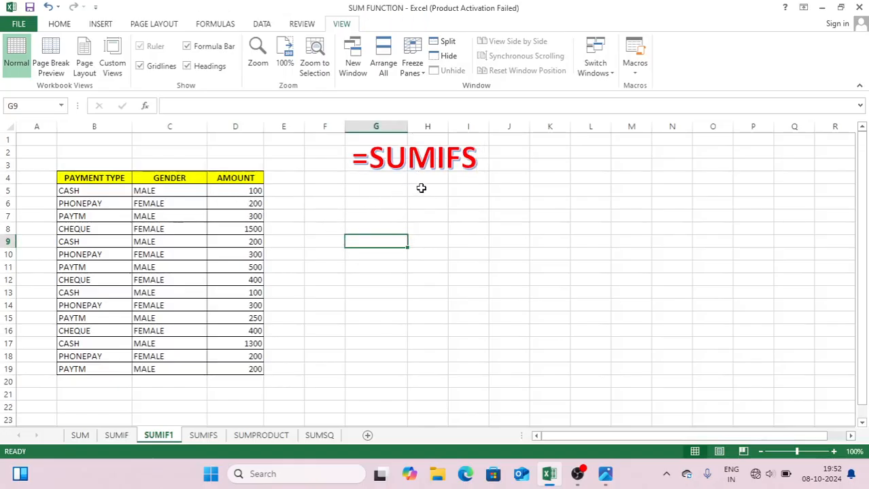
{"action": "left_click_drag", "start_coordinate": [96, 182], "coordinate": [89, 367]}
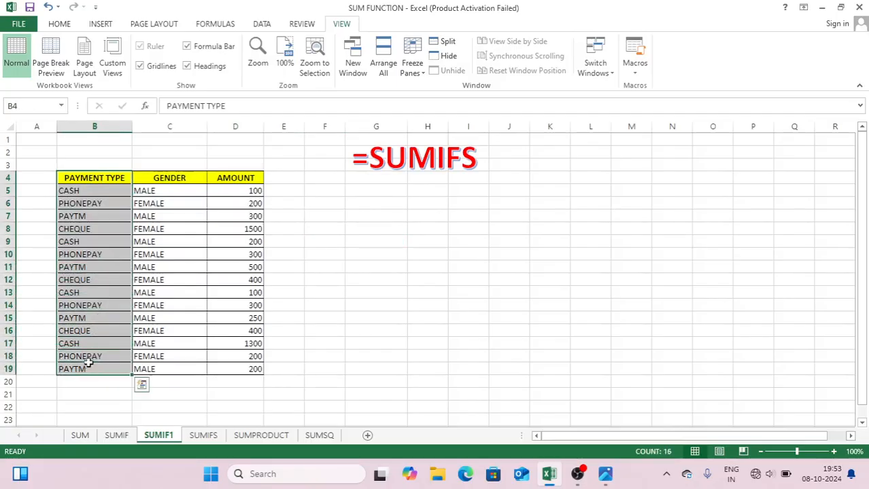
{"action": "left_click", "coordinate": [108, 193]}
{"action": "left_click_drag", "start_coordinate": [109, 194], "coordinate": [148, 365]}
{"action": "left_click", "coordinate": [180, 188]}
{"action": "left_click", "coordinate": [168, 316]}
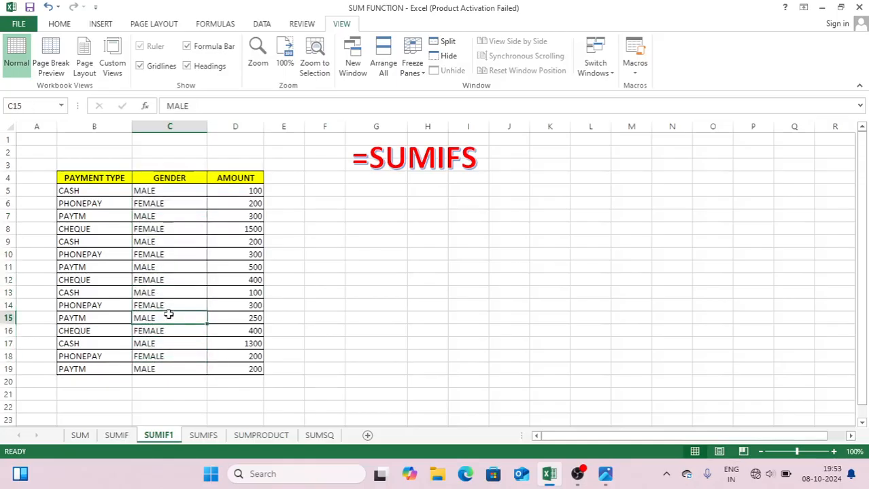
{"action": "left_click", "coordinate": [338, 230]}
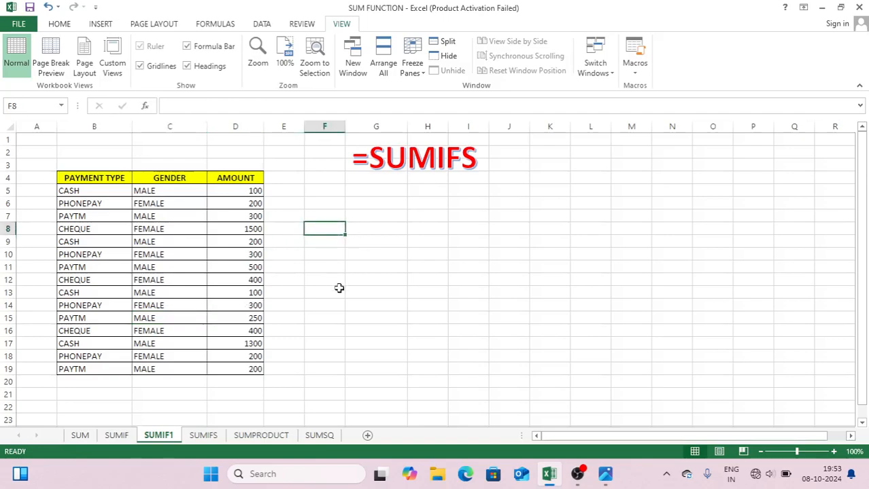
{"action": "type", "text": "CASH"}
{"action": "key", "text": "Return"}
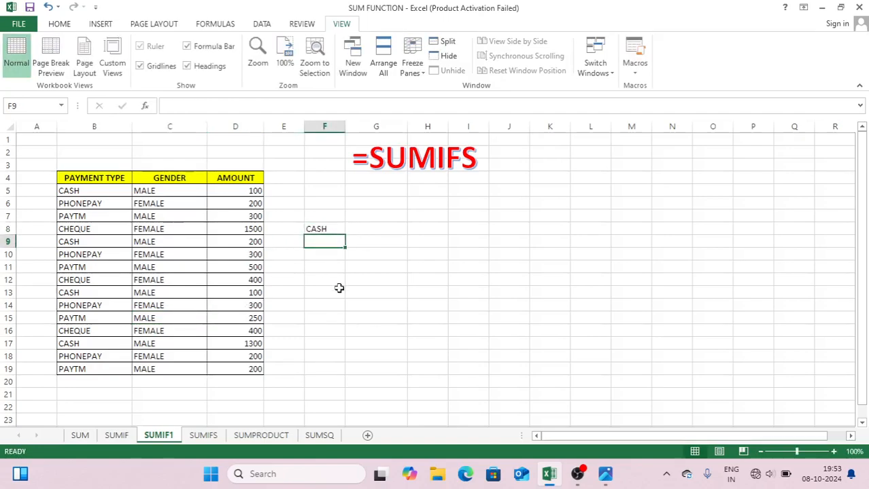
- Enter a SUMIF formula in G8 with range B4:B19, criteria F8 and sum range D4:D19
{"action": "left_click", "coordinate": [330, 229]}
{"action": "left_click", "coordinate": [382, 227]}
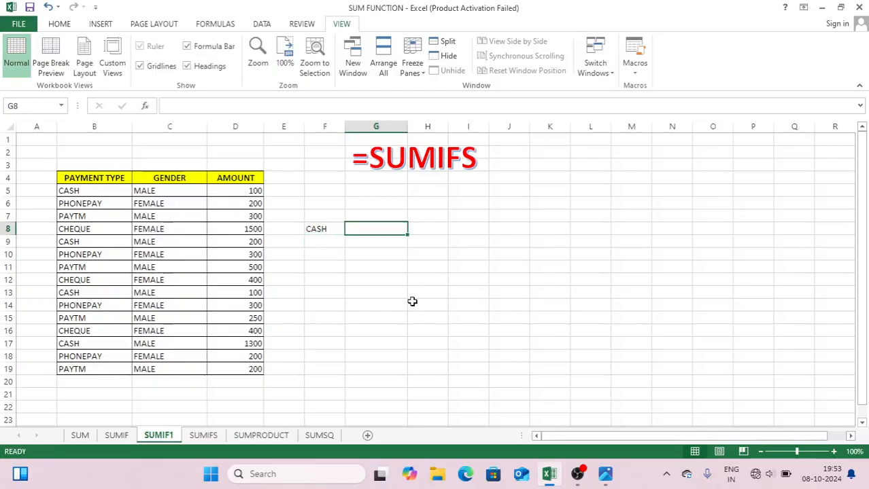
{"action": "type", "text": "=SUMIF"}
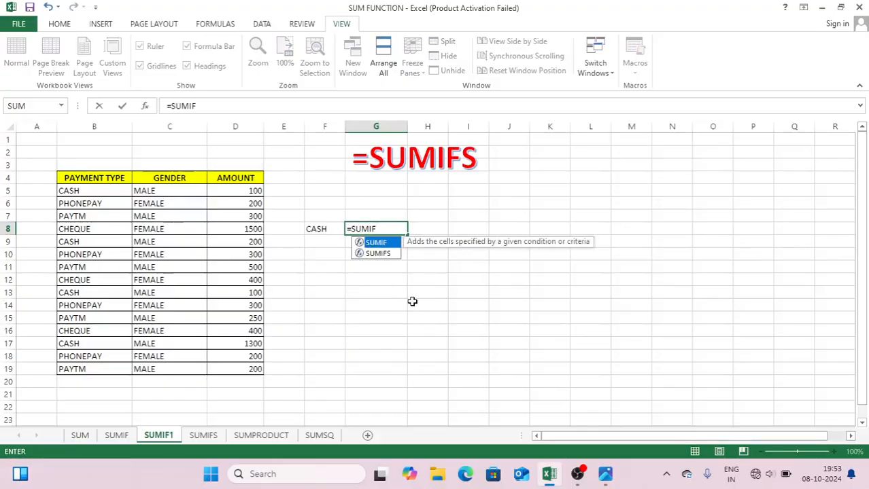
{"action": "type", "text": "("}
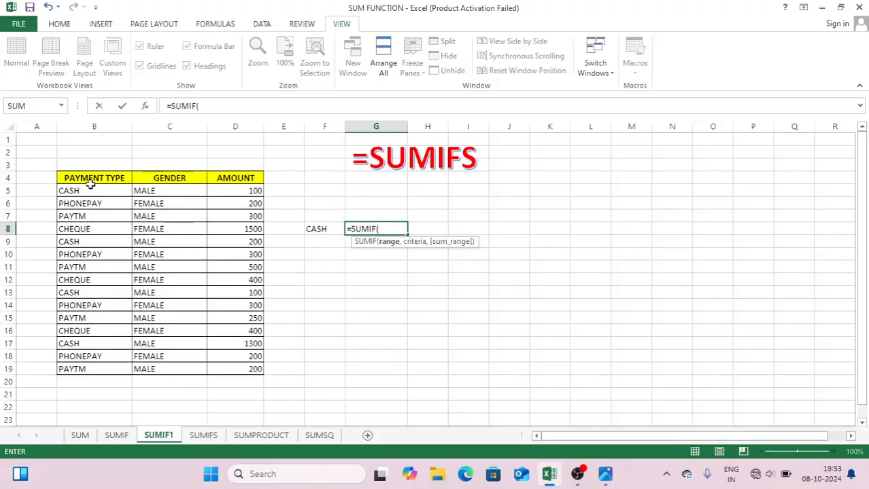
{"action": "left_click_drag", "start_coordinate": [110, 179], "coordinate": [101, 372]}
{"action": "type", "text": ","}
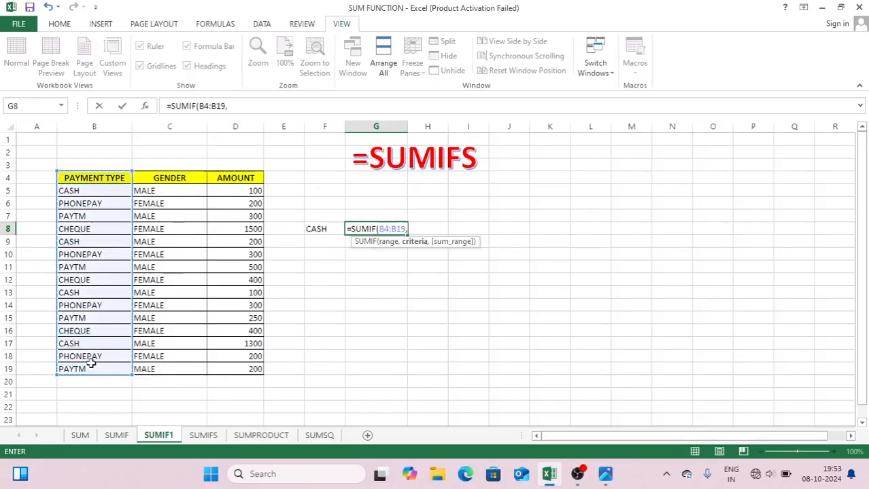
{"action": "left_click", "coordinate": [320, 229]}
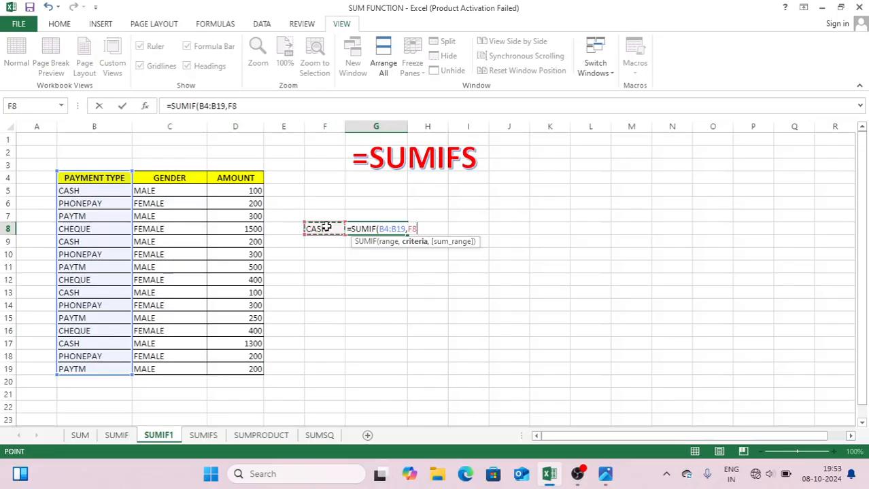
{"action": "type", "text": ","}
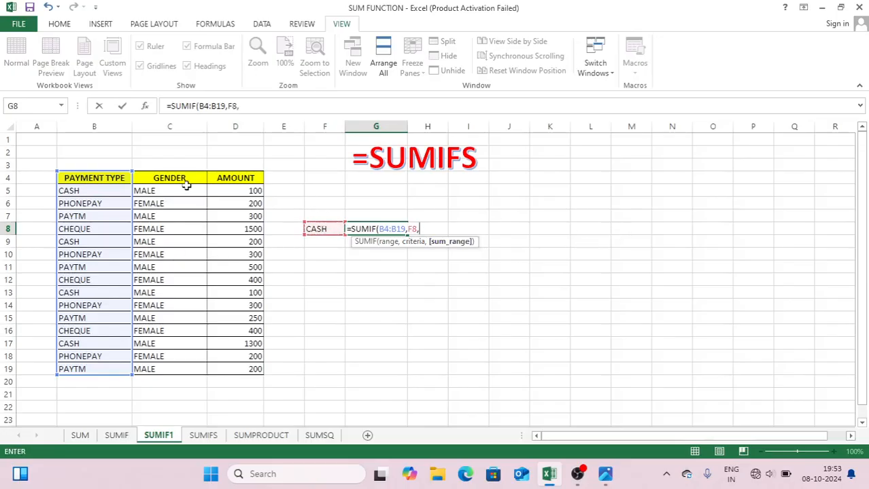
{"action": "left_click_drag", "start_coordinate": [237, 173], "coordinate": [239, 364]}
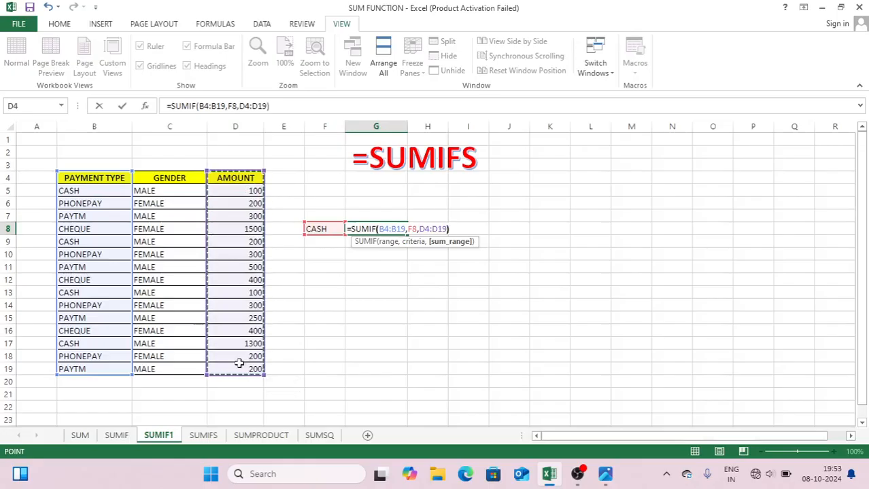
{"action": "type", "text": ")"}
{"action": "key", "text": "ctrl+Return"}
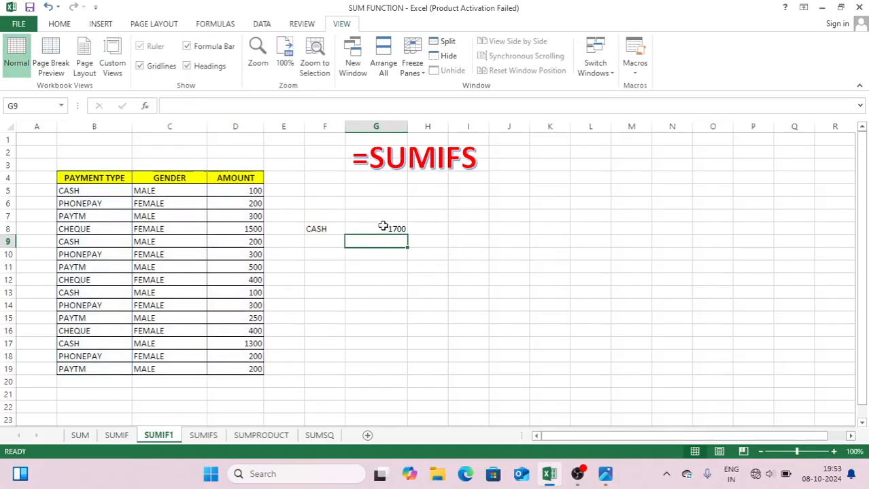
- Check the SUMIF result in G8 against its criterion in F8 and the CASH rows of the AMOUNT column
{"action": "left_click", "coordinate": [319, 227]}
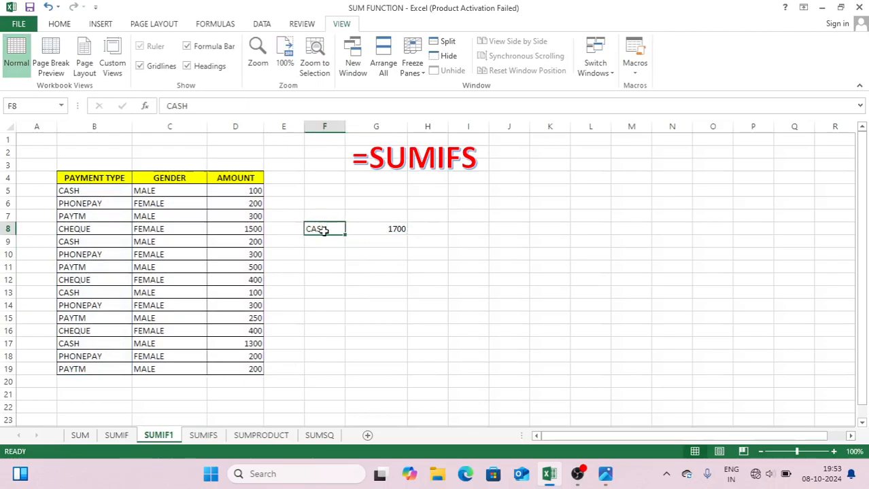
{"action": "left_click", "coordinate": [351, 282]}
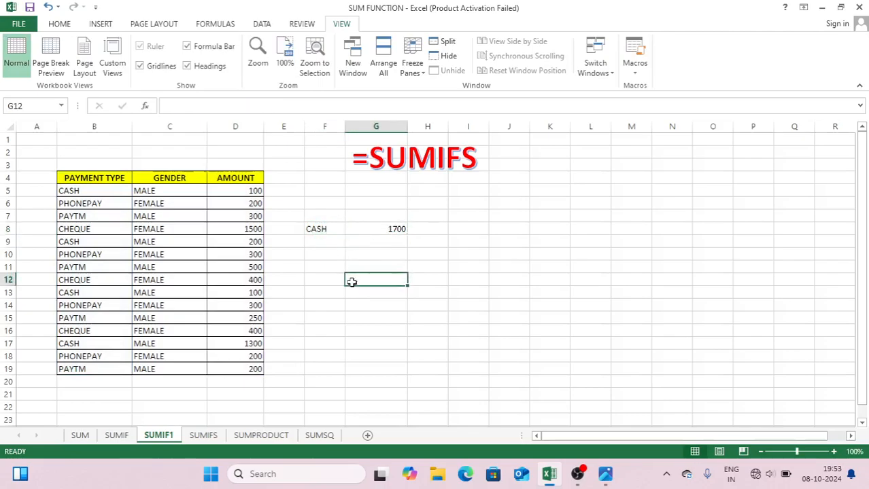
{"action": "left_click", "coordinate": [331, 231]}
{"action": "left_click", "coordinate": [376, 230]}
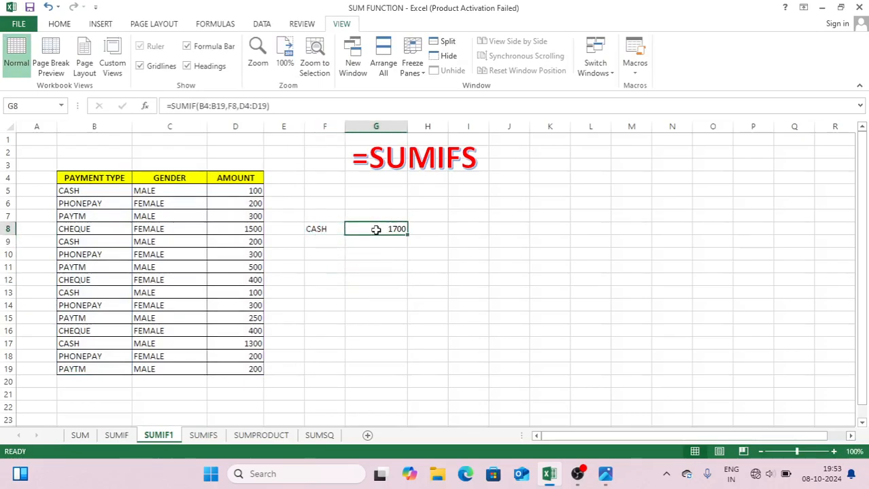
{"action": "left_click", "coordinate": [243, 193]}
{"action": "left_click", "coordinate": [245, 241]}
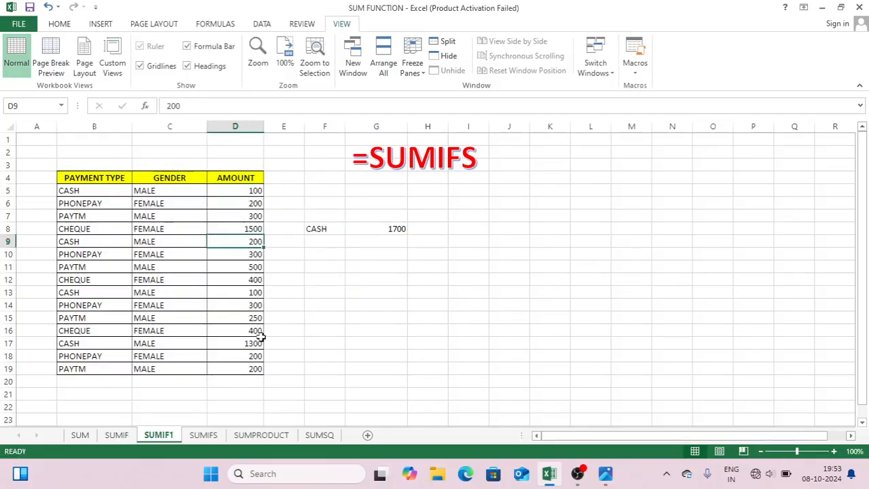
{"action": "left_click", "coordinate": [360, 227]}
- Replace the payment type criteria in F8 with PAYTM and check the total in G8
{"action": "left_click", "coordinate": [325, 231]}
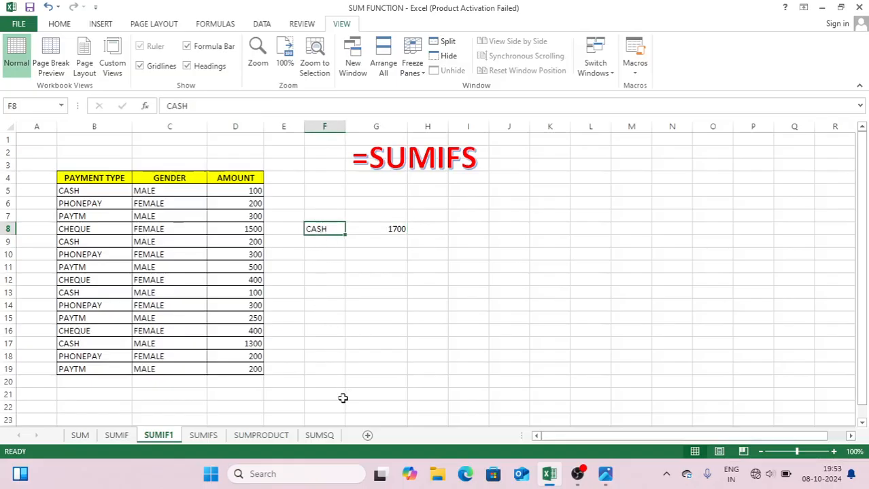
{"action": "type", "text": "P"}
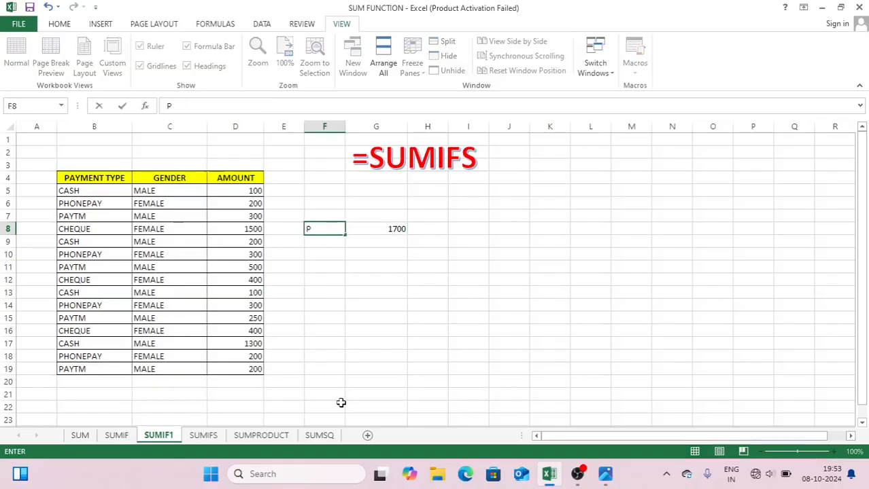
{"action": "type", "text": "AYTM"}
{"action": "key", "text": "Return"}
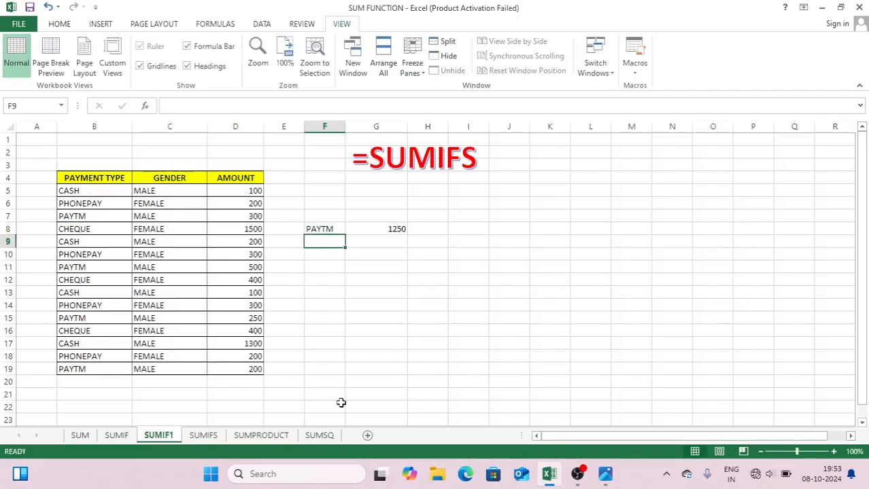
{"action": "left_click", "coordinate": [394, 231]}
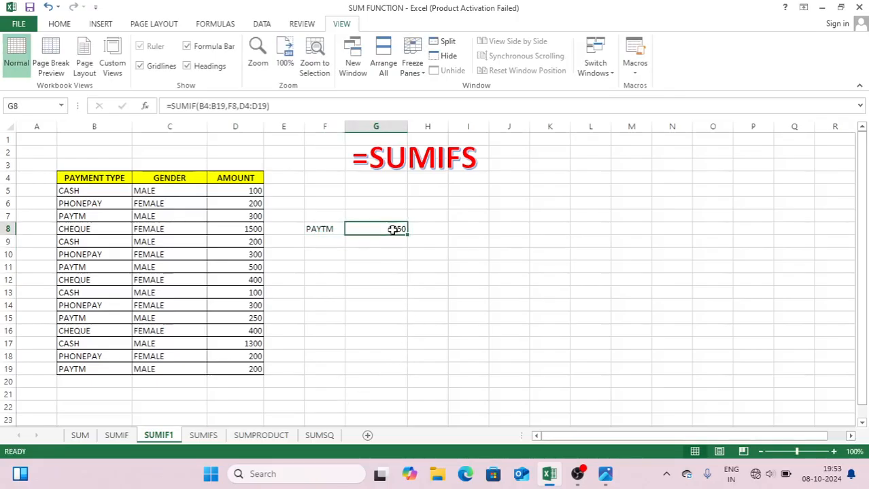
{"action": "left_click", "coordinate": [372, 280]}
- Enter MALE in F9 as a gender criteria label
{"action": "left_click", "coordinate": [331, 244]}
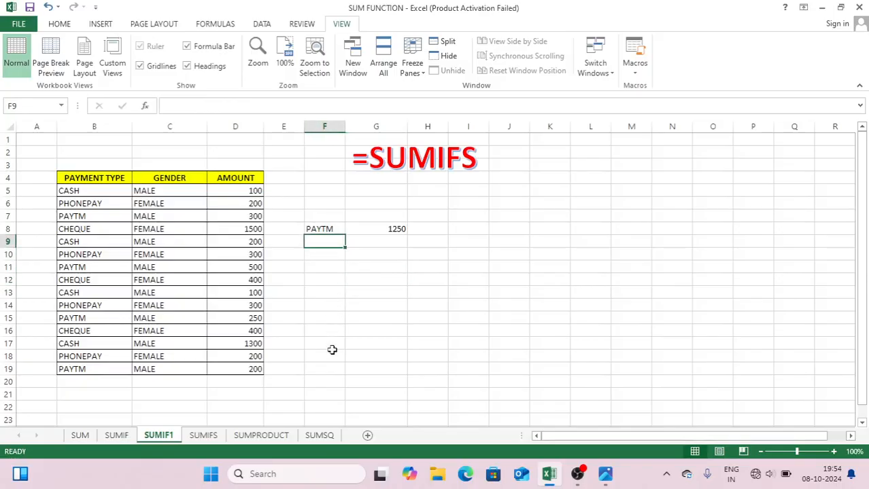
{"action": "type", "text": "MALE"}
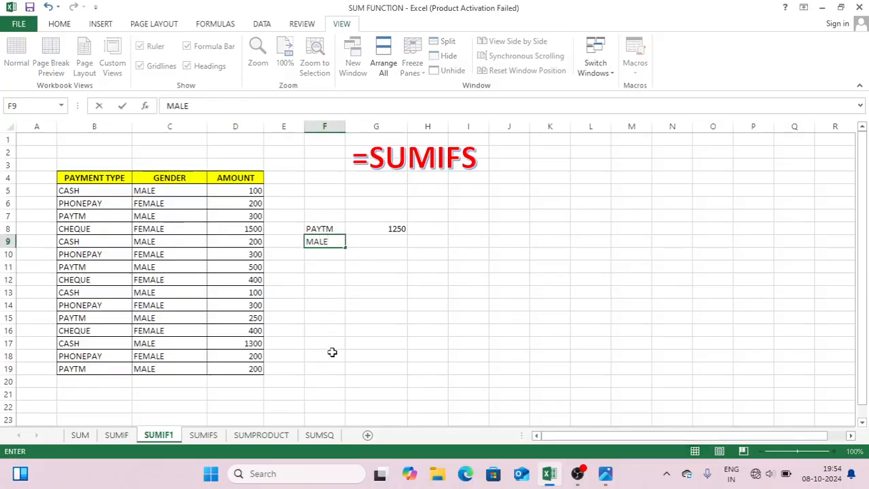
{"action": "key", "text": "Return"}
- Enter a SUMIF formula in G9 with range C4:C19, criteria F9 and sum range D4:D19
{"action": "left_click", "coordinate": [381, 240]}
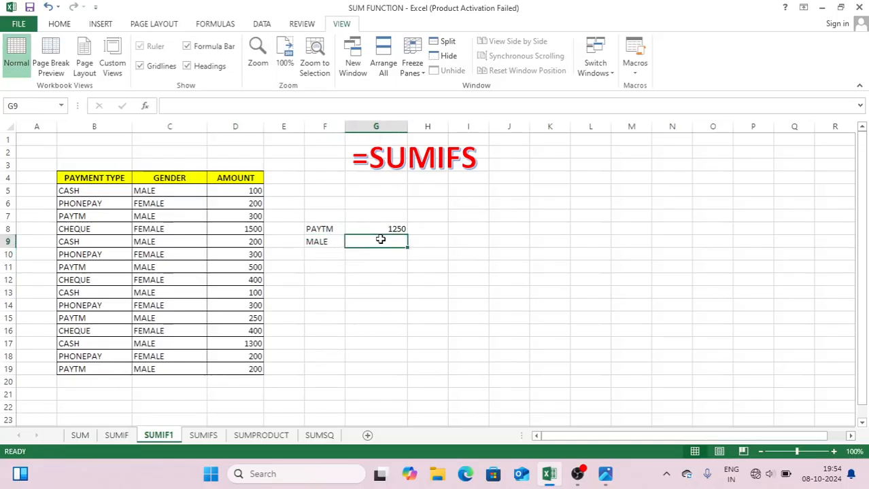
{"action": "type", "text": "=SU"}
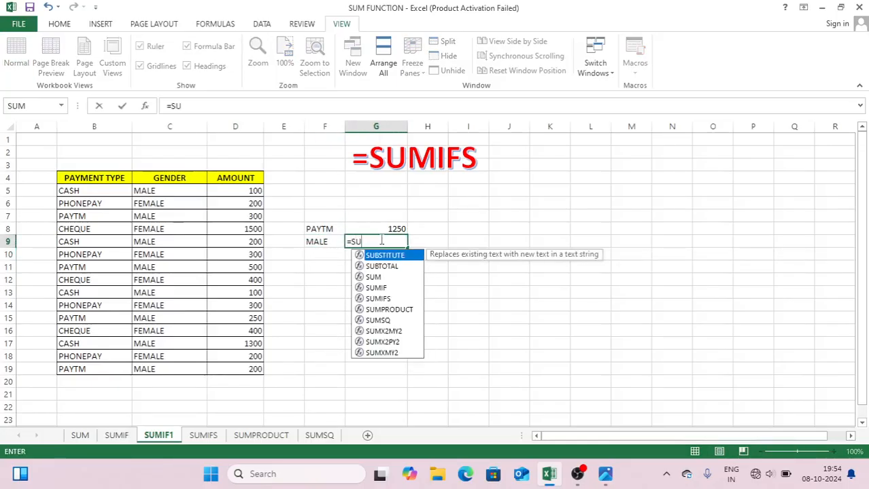
{"action": "type", "text": "MIF("}
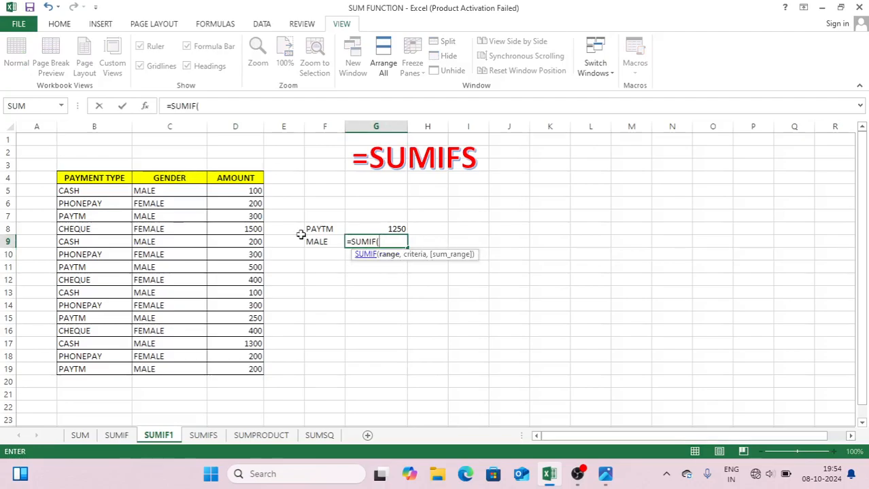
{"action": "left_click_drag", "start_coordinate": [178, 179], "coordinate": [189, 368]}
{"action": "type", "text": ","}
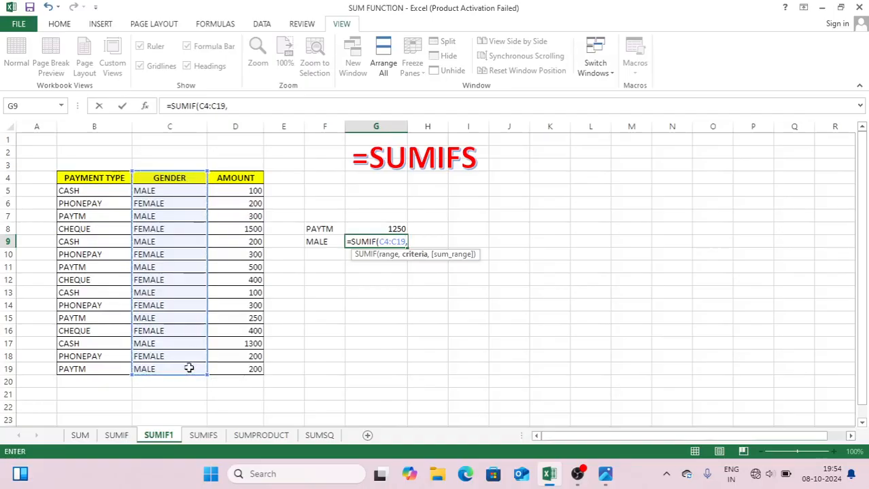
{"action": "left_click", "coordinate": [307, 242]}
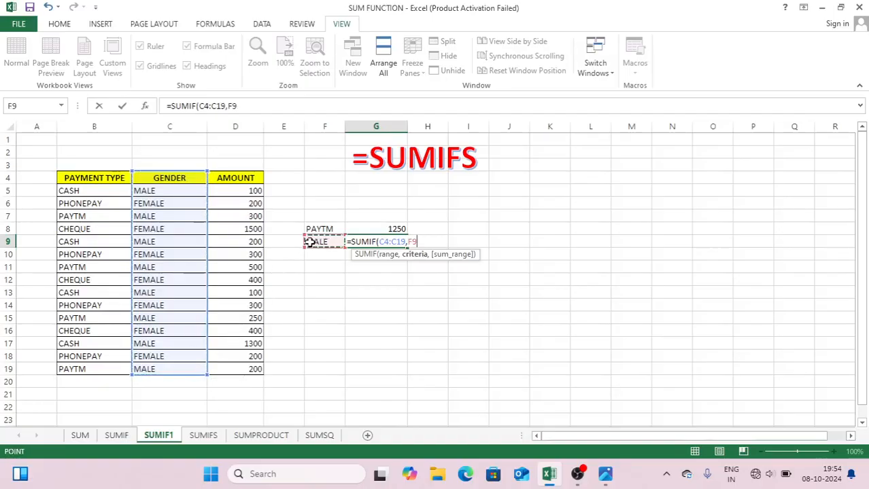
{"action": "type", "text": ","}
{"action": "left_click_drag", "start_coordinate": [256, 178], "coordinate": [252, 368]}
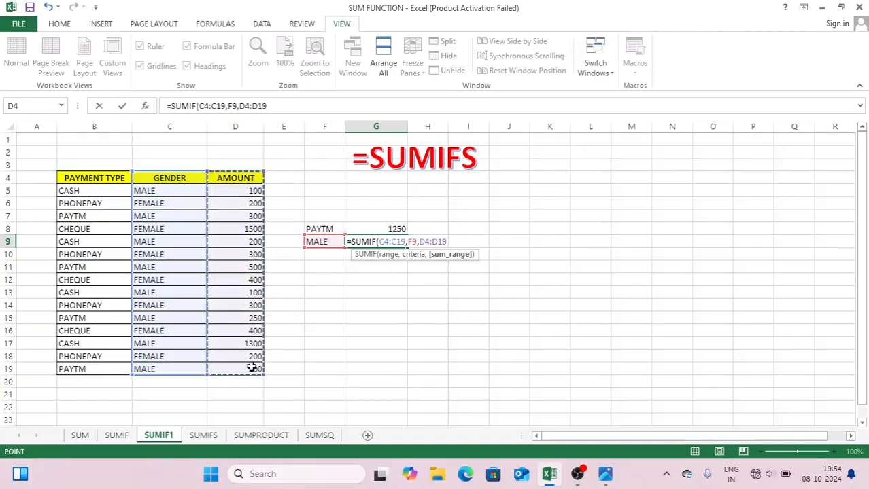
{"action": "key", "text": "ctrl+Return"}
{"action": "key", "text": "Return"}
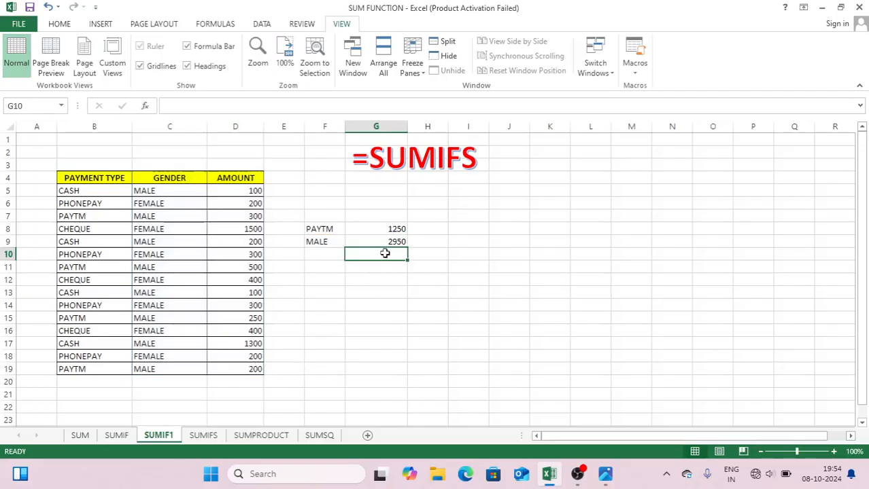
- Replace the gender criteria in F9 with FEMALE
{"action": "left_click", "coordinate": [338, 255]}
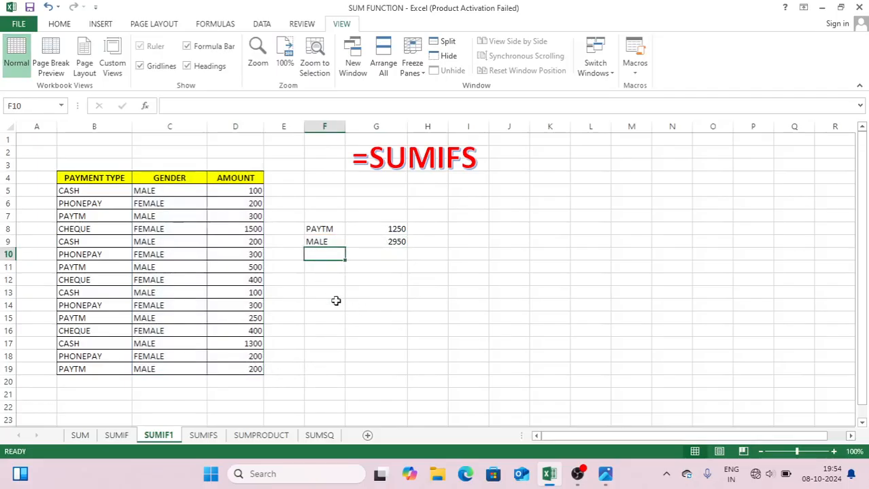
{"action": "type", "text": "F"}
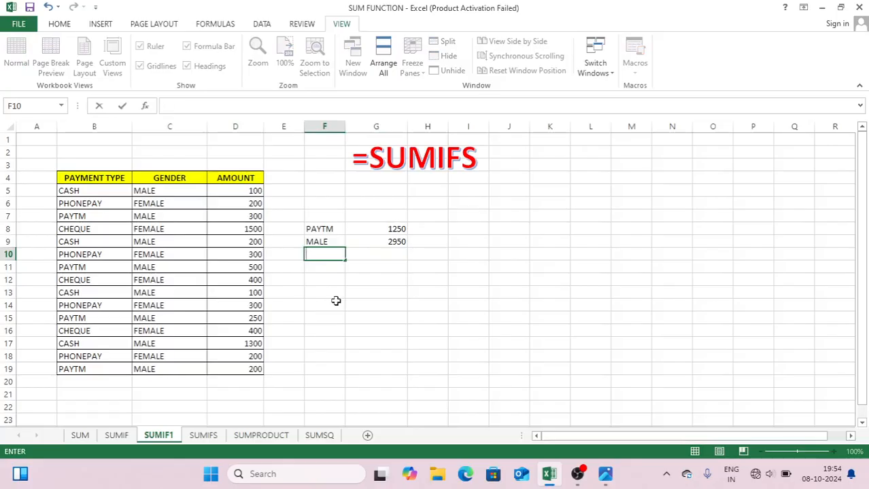
{"action": "left_click", "coordinate": [329, 245]}
{"action": "type", "text": "FE"}
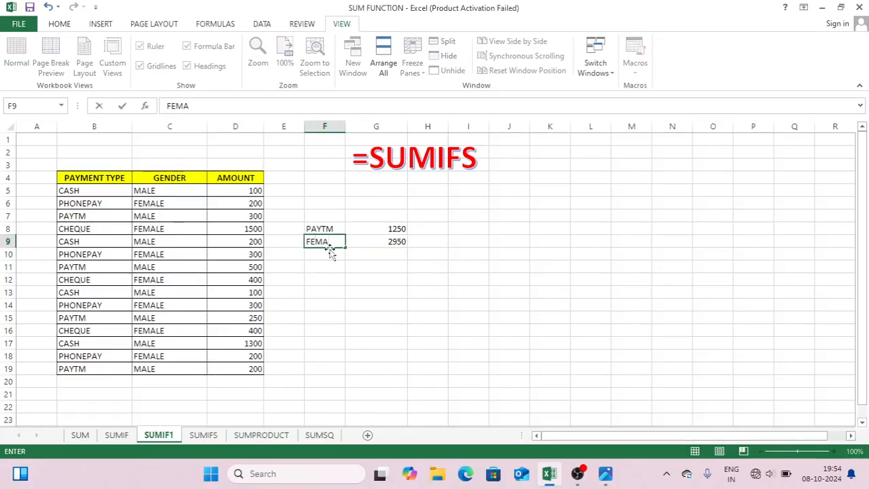
{"action": "key", "text": "Return"}
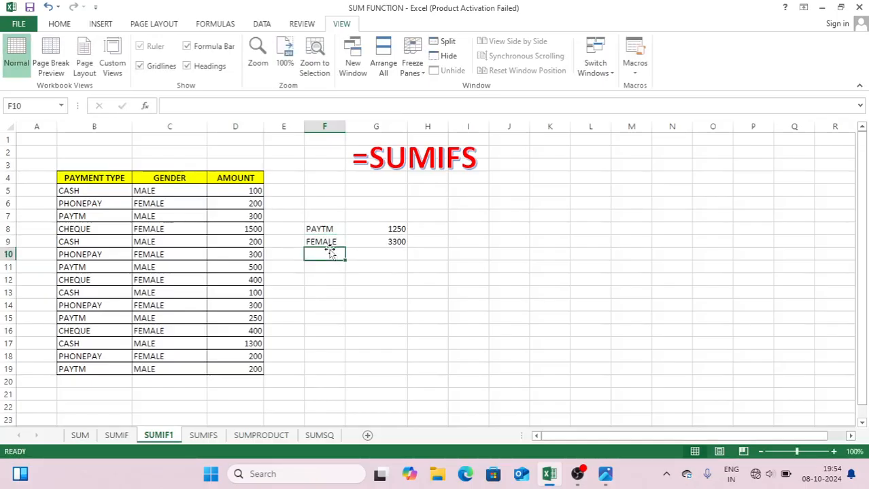
{"action": "left_click", "coordinate": [394, 265]}
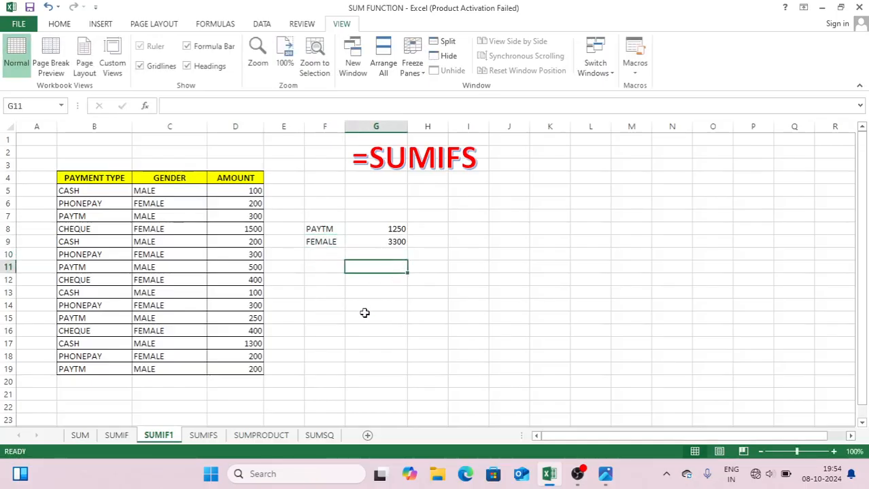
- Enter CASH in F13 and MALE in G13 as the payment type and gender criteria
{"action": "left_click_drag", "start_coordinate": [299, 217], "coordinate": [415, 244]}
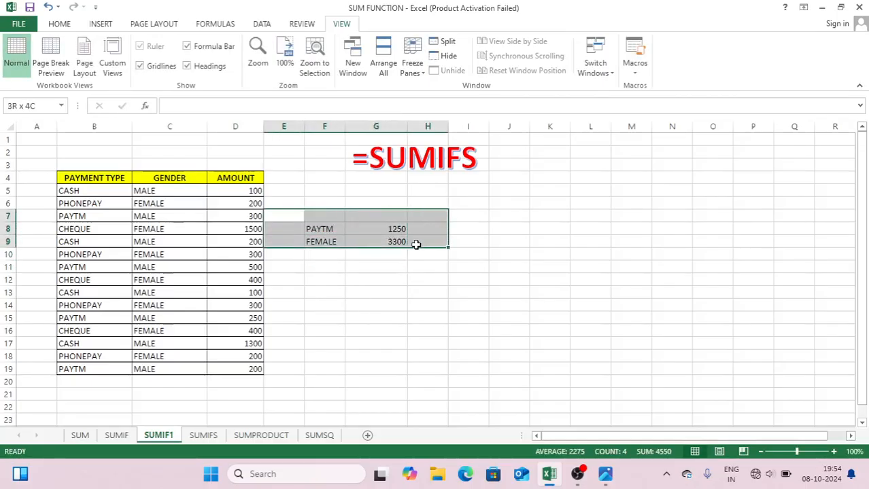
{"action": "left_click", "coordinate": [418, 310]}
{"action": "left_click", "coordinate": [330, 296]}
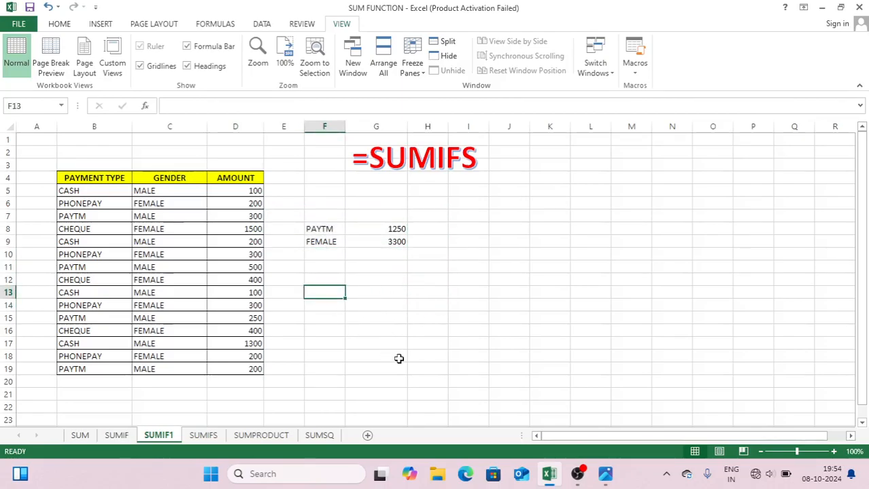
{"action": "type", "text": "CAS"}
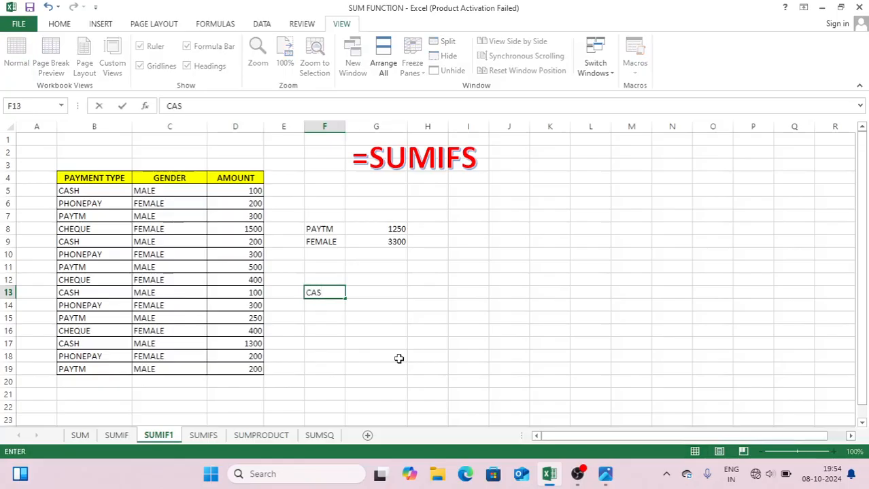
{"action": "type", "text": "H"}
{"action": "key", "text": "Tab"}
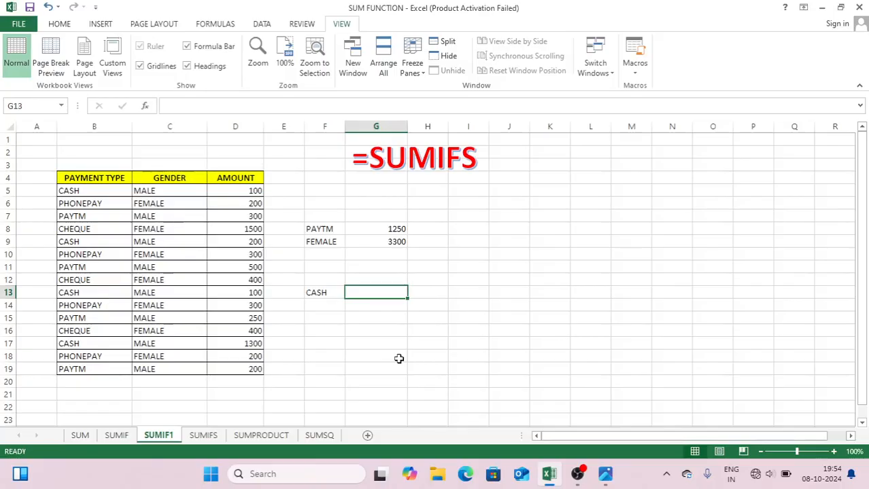
{"action": "type", "text": "MALE"}
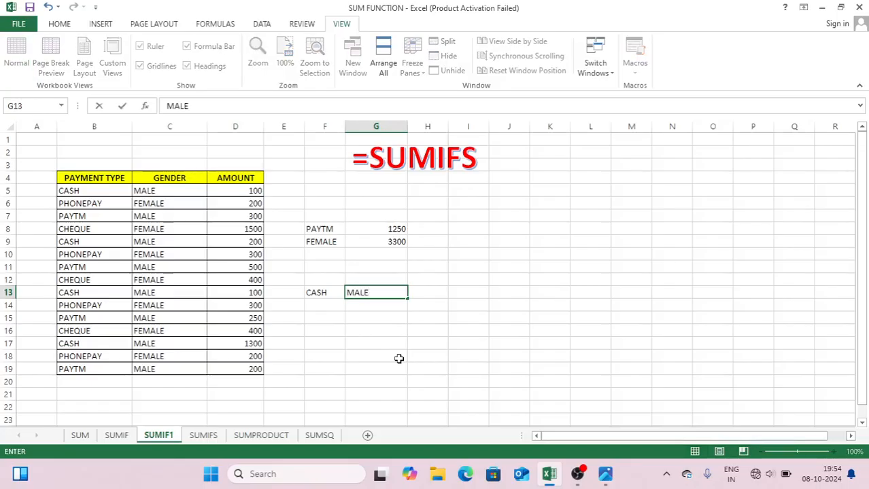
{"action": "key", "text": "Tab"}
- Examine the CASH and MALE criteria in row 13 against the matching payment rows in the table
{"action": "left_click_drag", "start_coordinate": [337, 296], "coordinate": [395, 291]}
{"action": "left_click", "coordinate": [396, 291]}
{"action": "left_click", "coordinate": [419, 294]}
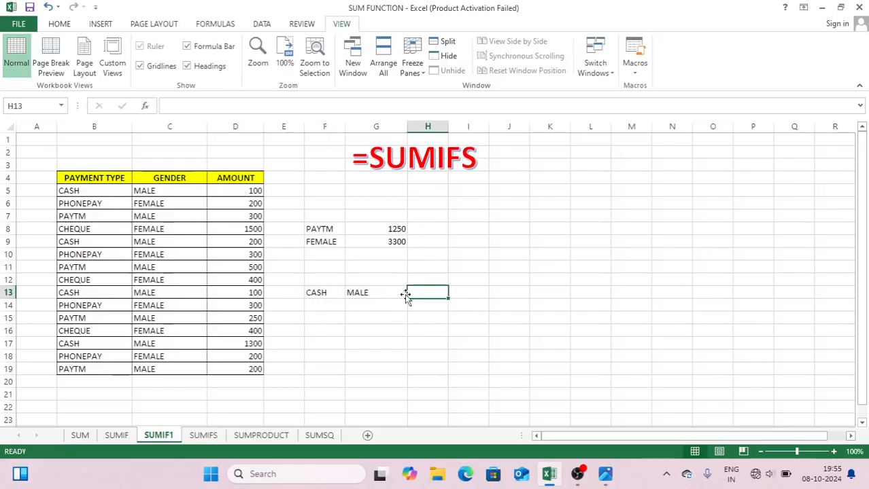
{"action": "left_click", "coordinate": [327, 292]}
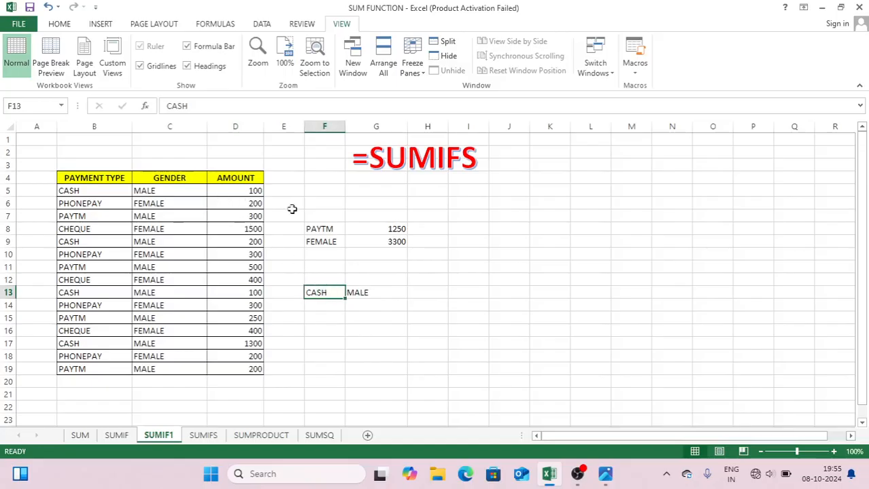
{"action": "left_click", "coordinate": [431, 290]}
{"action": "left_click", "coordinate": [73, 192]}
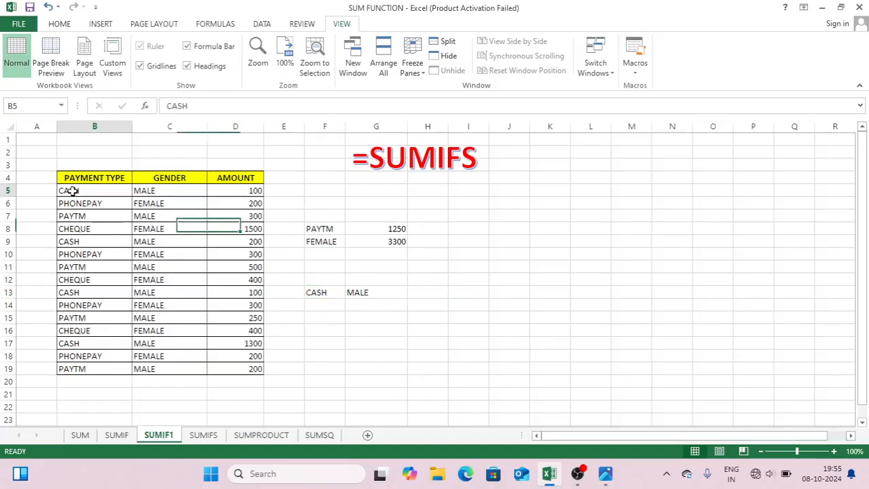
{"action": "left_click", "coordinate": [159, 194]}
{"action": "left_click", "coordinate": [102, 242]}
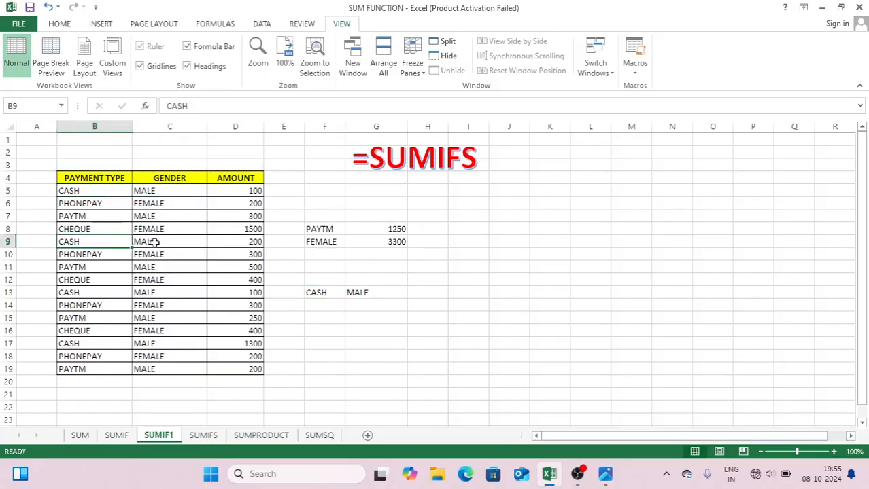
- Fill FEMALE from C8 down into C9 of the gender column
{"action": "left_click", "coordinate": [170, 229]}
{"action": "left_click_drag", "start_coordinate": [208, 237], "coordinate": [209, 250]}
{"action": "left_click", "coordinate": [190, 270]}
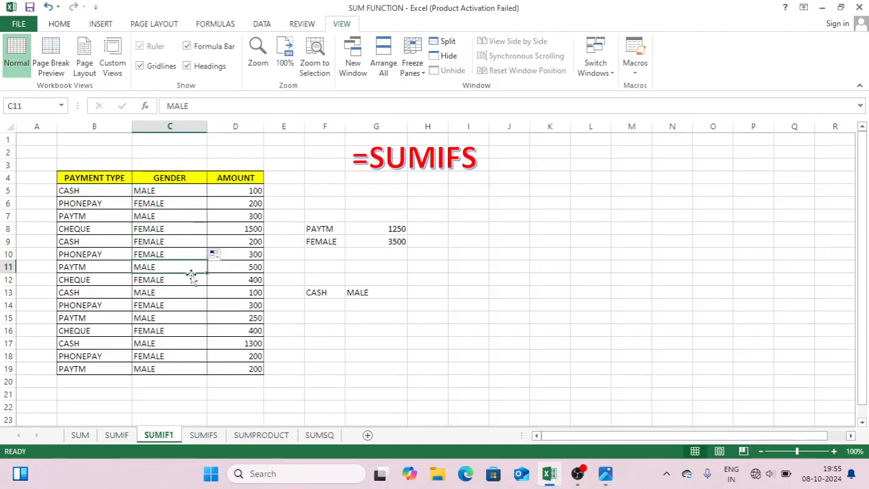
- Review the two criteria cells F13 and G13 alongside the first CASH entry in the table
{"action": "left_click", "coordinate": [412, 293]}
{"action": "left_click", "coordinate": [321, 293]}
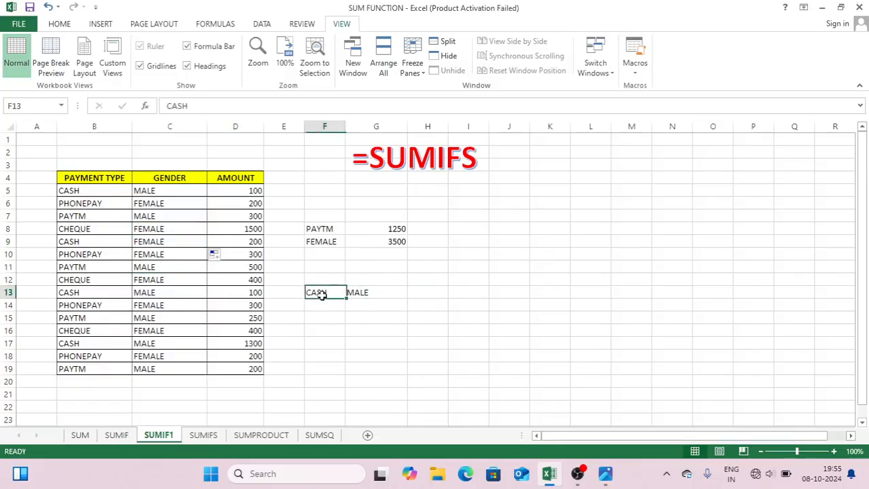
{"action": "left_click", "coordinate": [102, 191]}
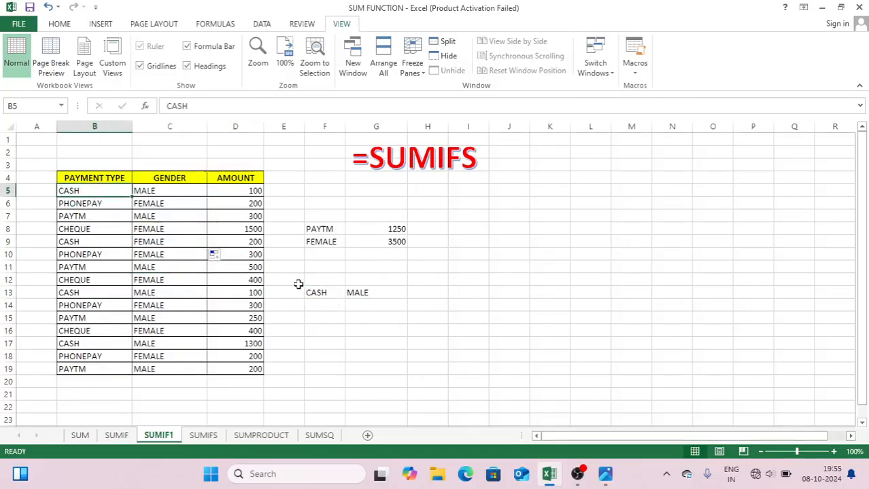
{"action": "left_click", "coordinate": [375, 293]}
{"action": "left_click", "coordinate": [432, 296]}
{"action": "left_click", "coordinate": [328, 289]}
{"action": "left_click", "coordinate": [376, 300]}
- Start a SUMIFS formula in H13 with the amounts in D4:D19 as the sum range
{"action": "left_click", "coordinate": [428, 295]}
{"action": "type", "text": "="}
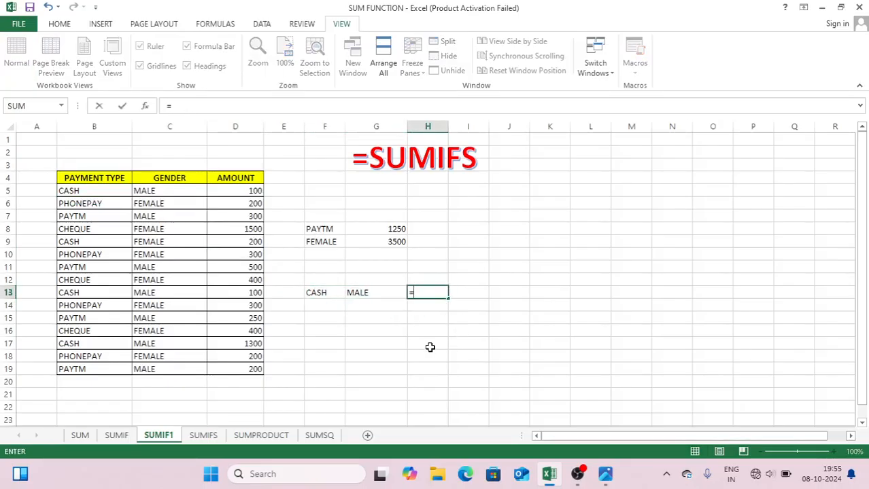
{"action": "type", "text": "SUMIF"}
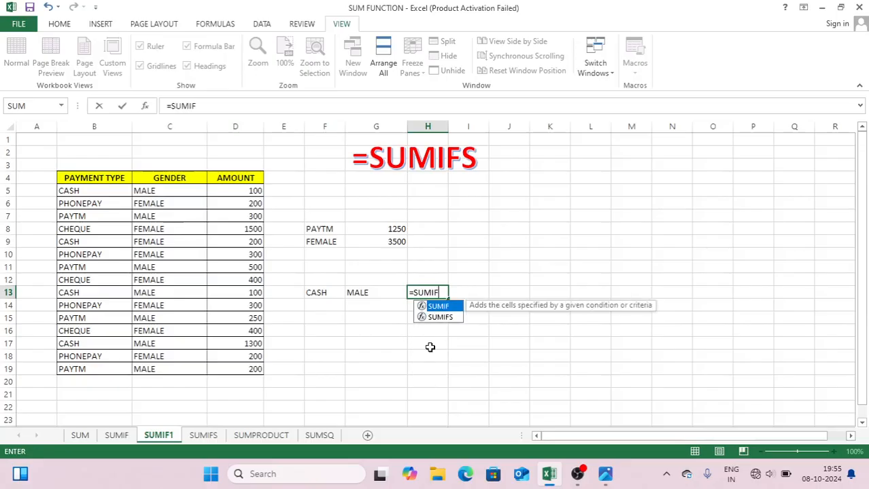
{"action": "type", "text": "S"}
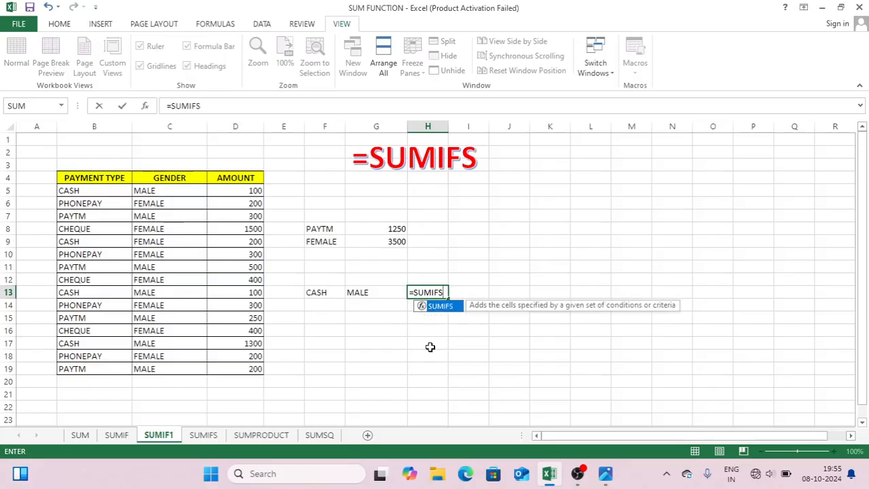
{"action": "type", "text": "("}
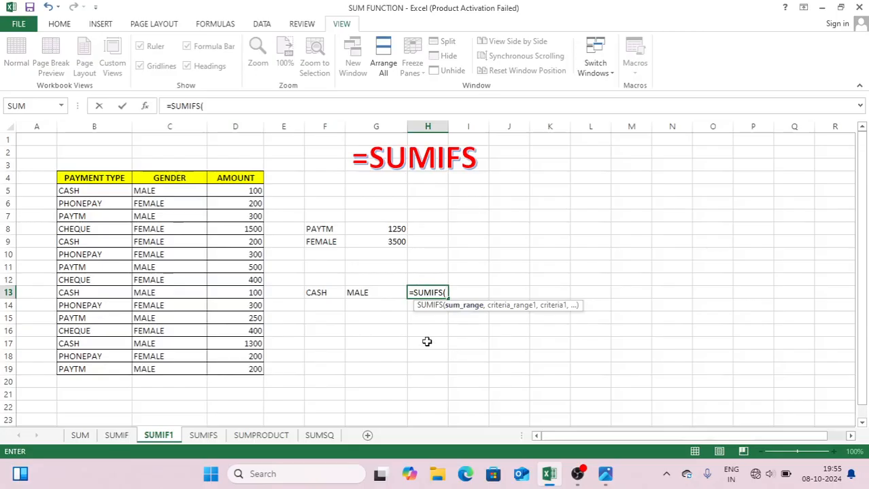
{"action": "left_click_drag", "start_coordinate": [237, 178], "coordinate": [242, 363]}
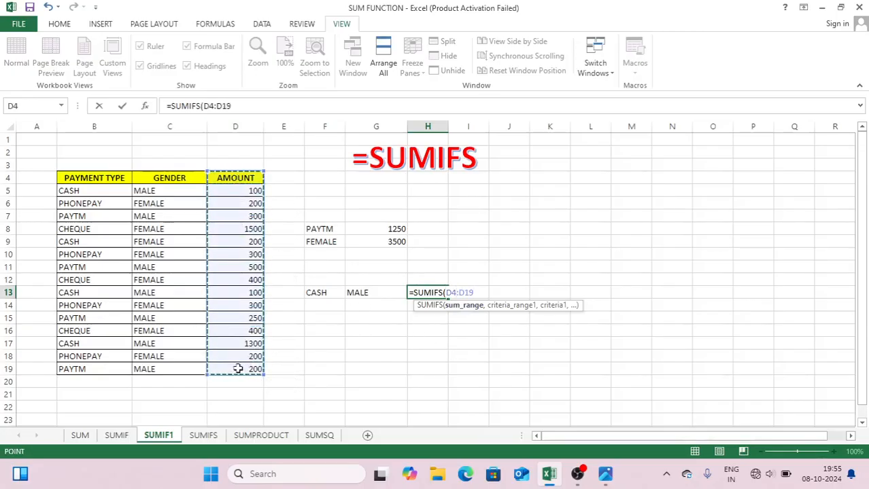
{"action": "type", "text": ","}
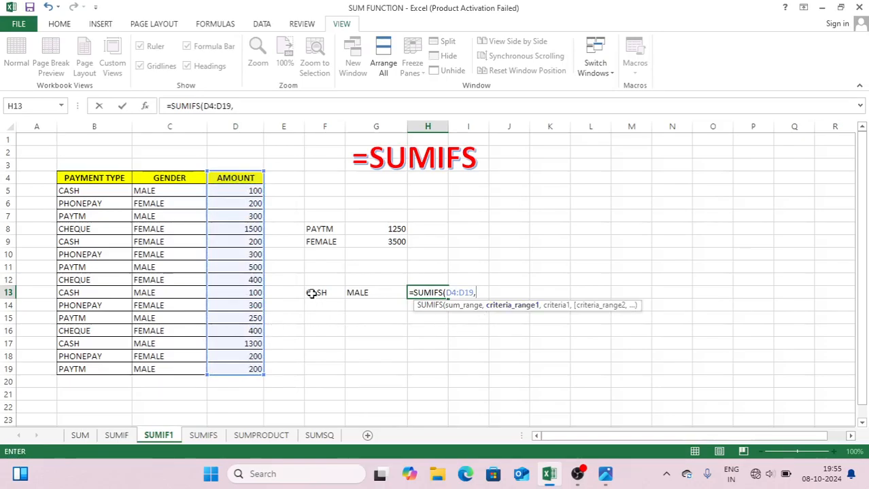
- Add the payment type range B4:B19 with criteria F13 to the SUMIFS formula
{"action": "left_click_drag", "start_coordinate": [74, 178], "coordinate": [81, 374]}
{"action": "type", "text": ","}
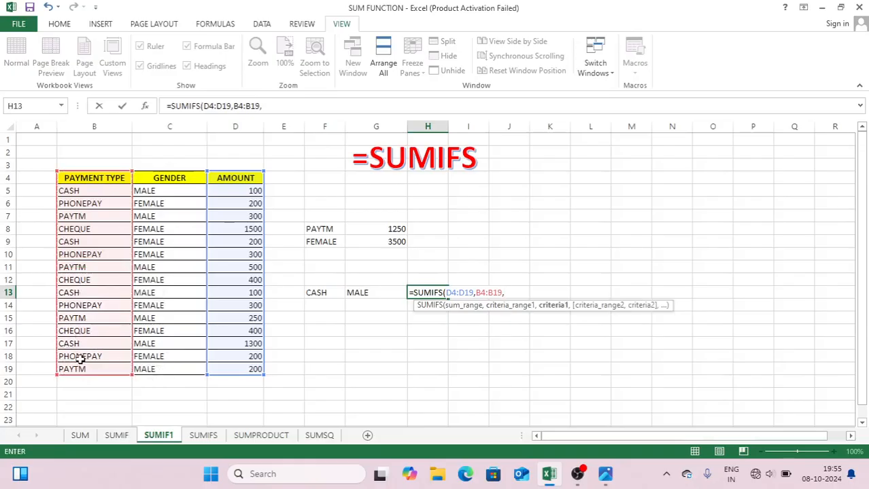
{"action": "left_click", "coordinate": [311, 294]}
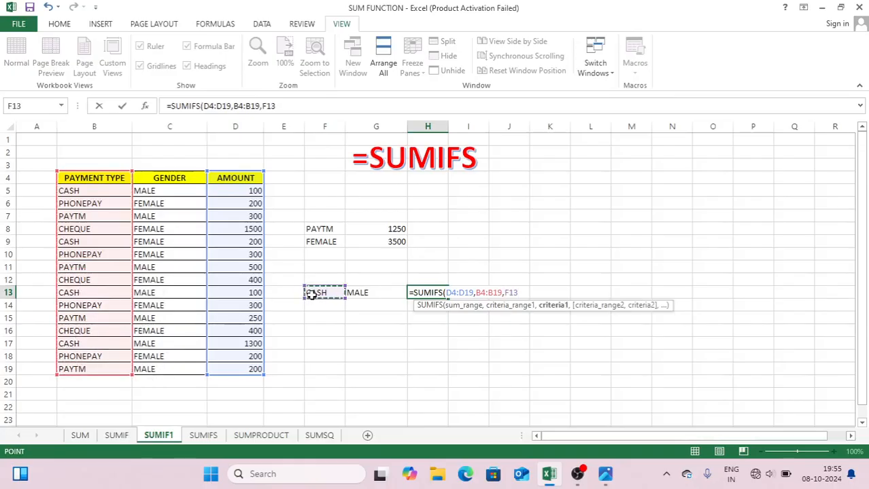
{"action": "type", "text": ","}
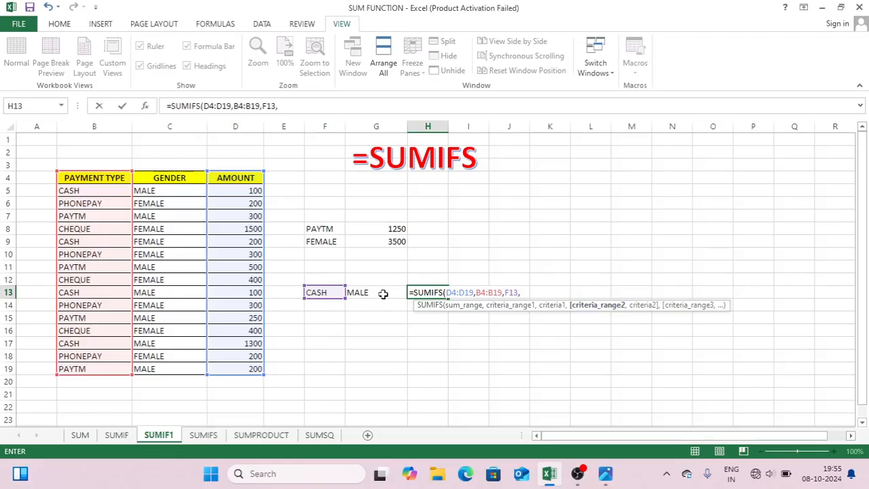
- Complete the SUMIFS formula with gender range C4:C19 and criteria G13, and check the total in H13
{"action": "left_click_drag", "start_coordinate": [149, 179], "coordinate": [158, 370]}
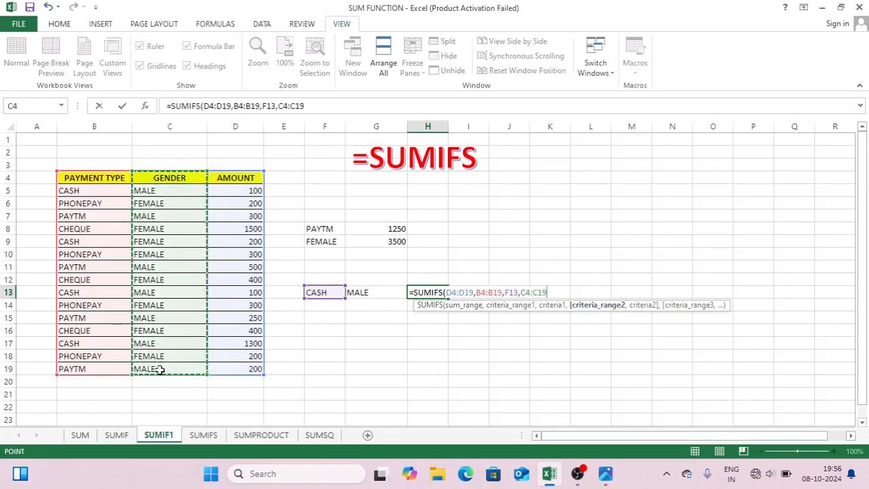
{"action": "type", "text": ","}
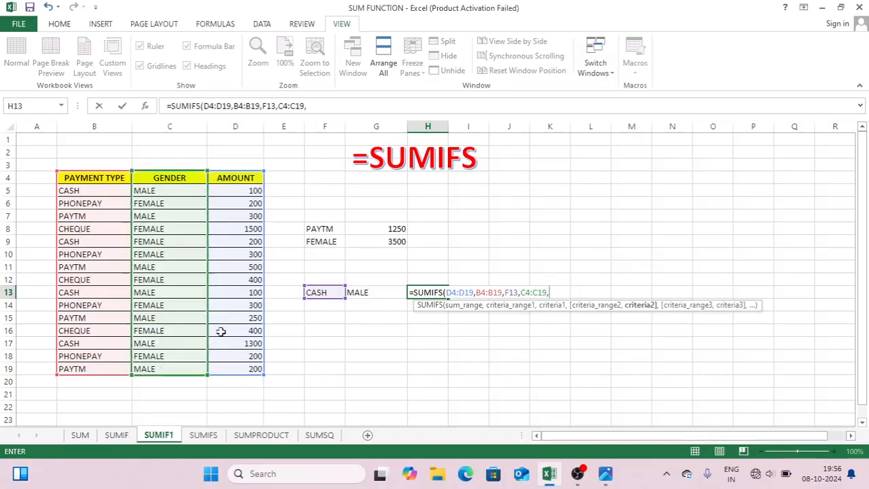
{"action": "left_click", "coordinate": [369, 293]}
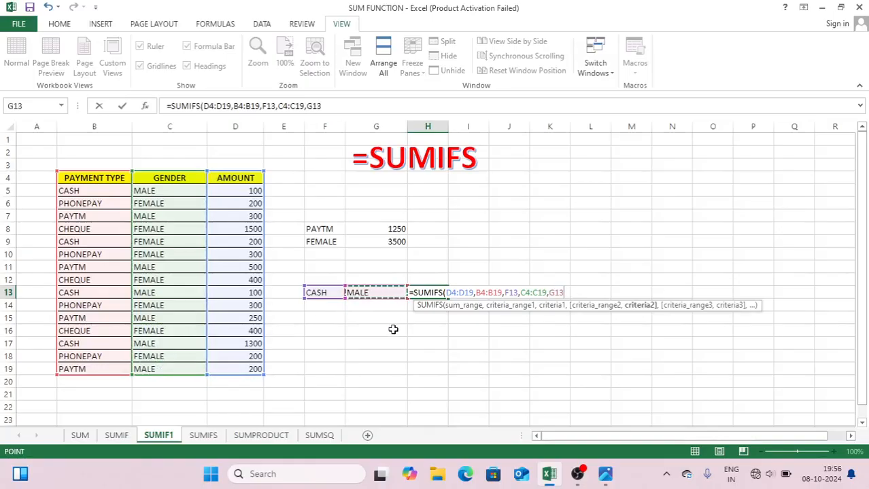
{"action": "type", "text": ")"}
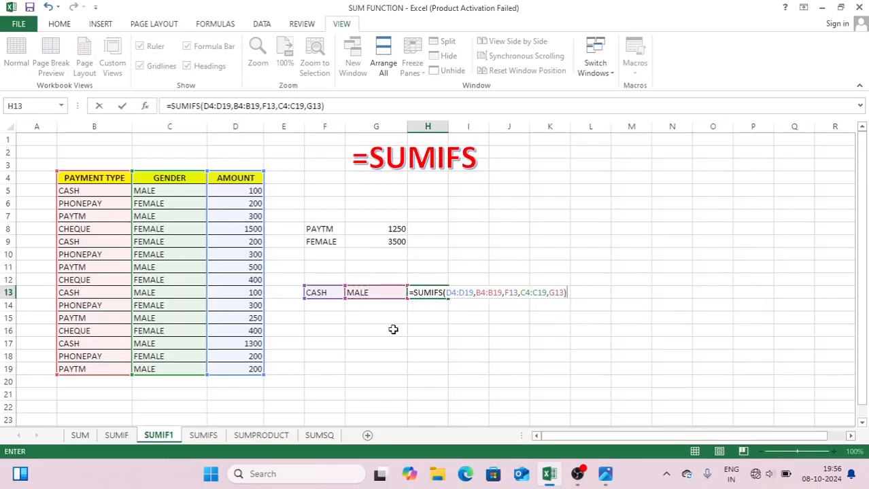
{"action": "key", "text": "Return"}
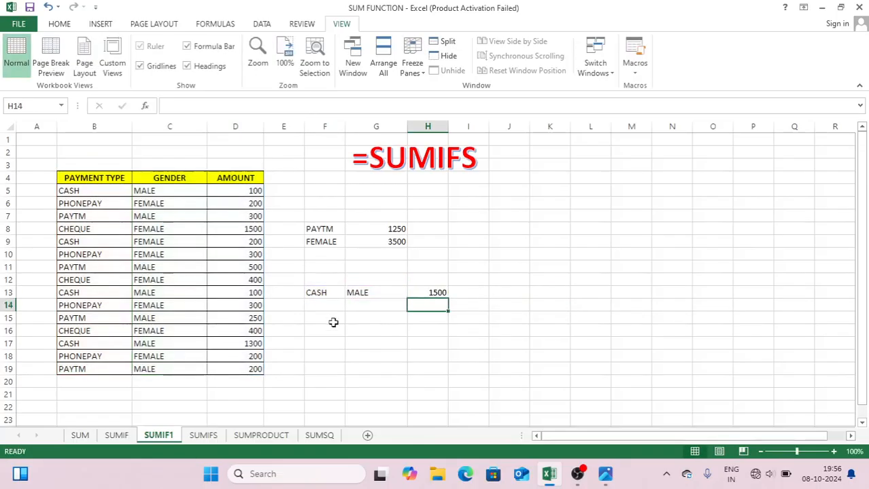
{"action": "left_click", "coordinate": [315, 296]}
{"action": "left_click", "coordinate": [364, 295]}
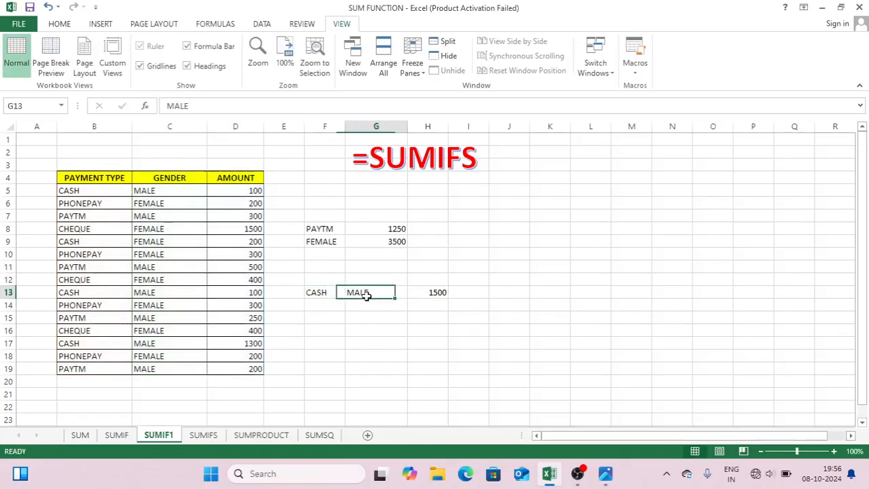
{"action": "left_click", "coordinate": [437, 293]}
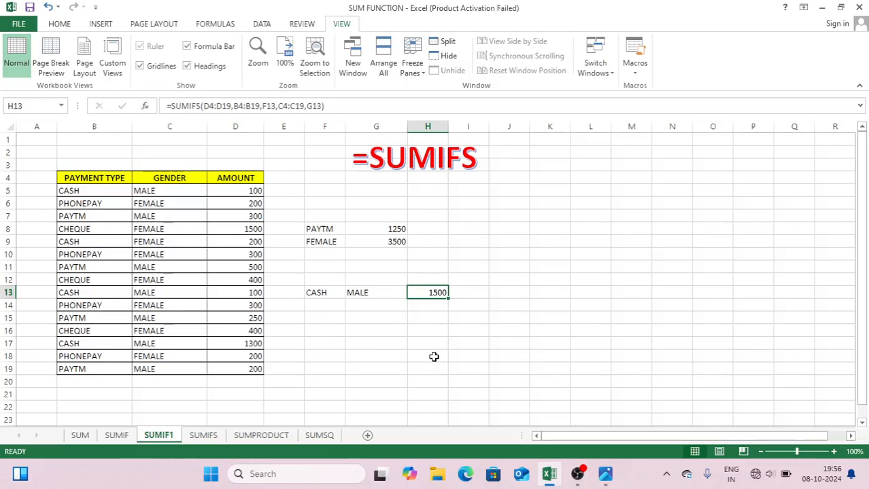
- Replace the payment type criteria in F13 with PHONEPAY and autofit column F to its contents
{"action": "left_click", "coordinate": [325, 294]}
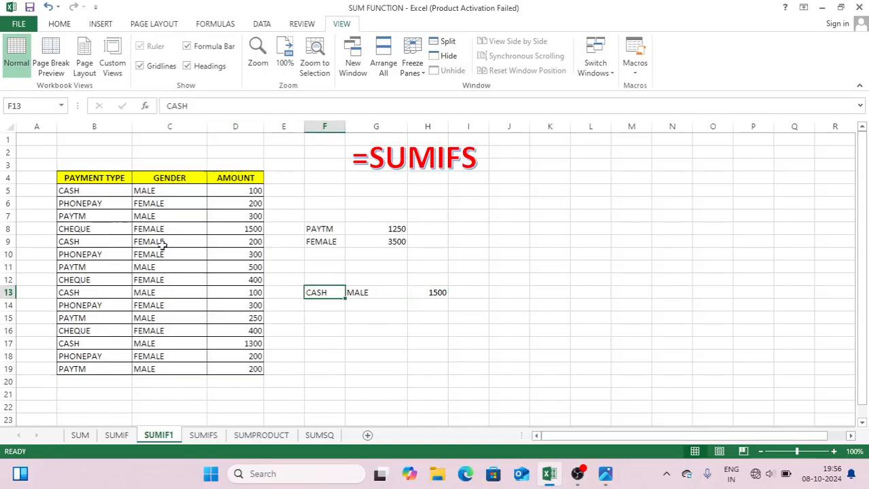
{"action": "type", "text": "PH"}
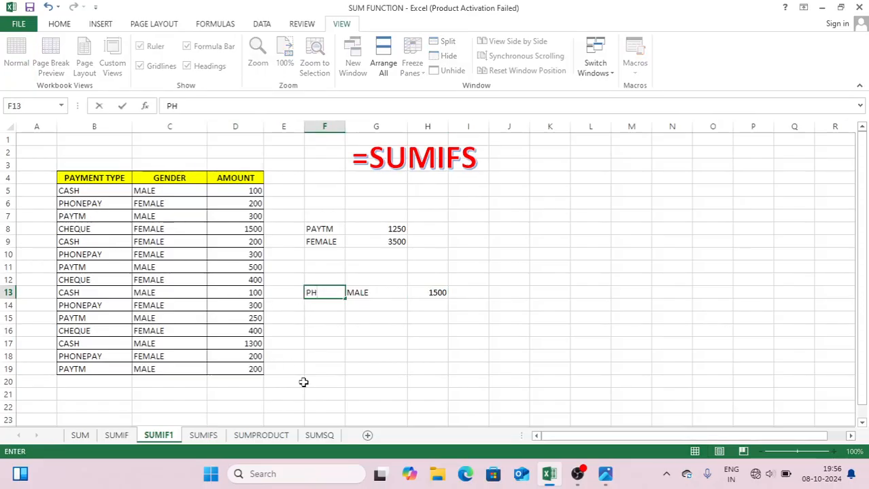
{"action": "type", "text": "ONEPA"}
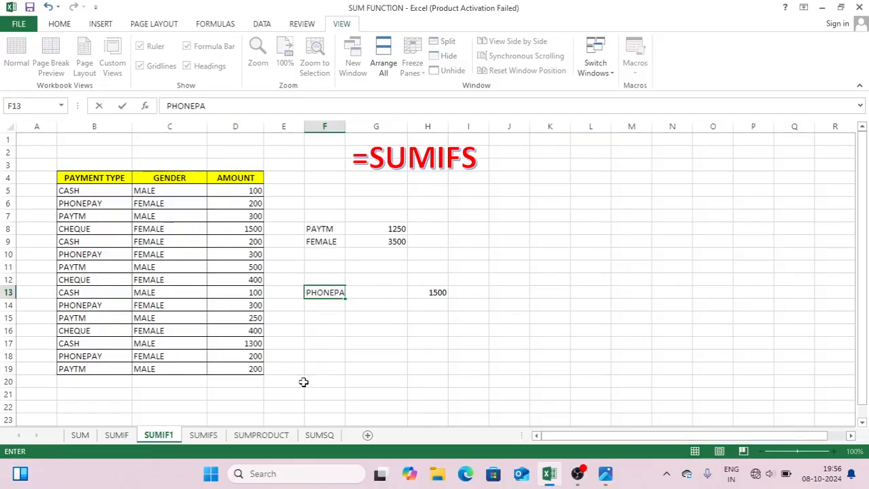
{"action": "type", "text": "Y"}
{"action": "key", "text": "Return"}
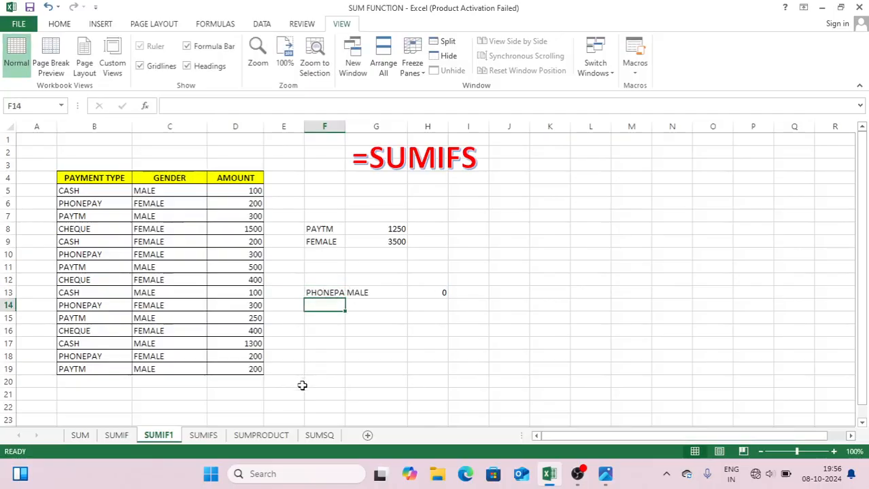
{"action": "left_click", "coordinate": [332, 294]}
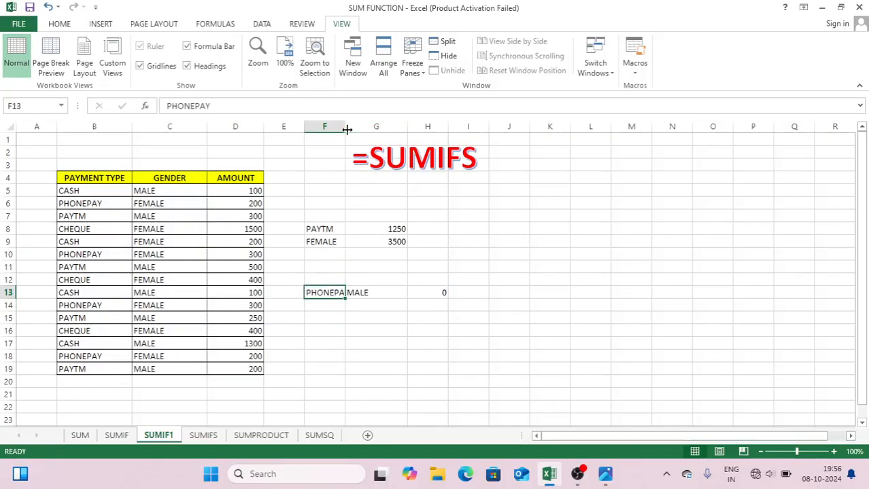
{"action": "double_click", "coordinate": [346, 129]}
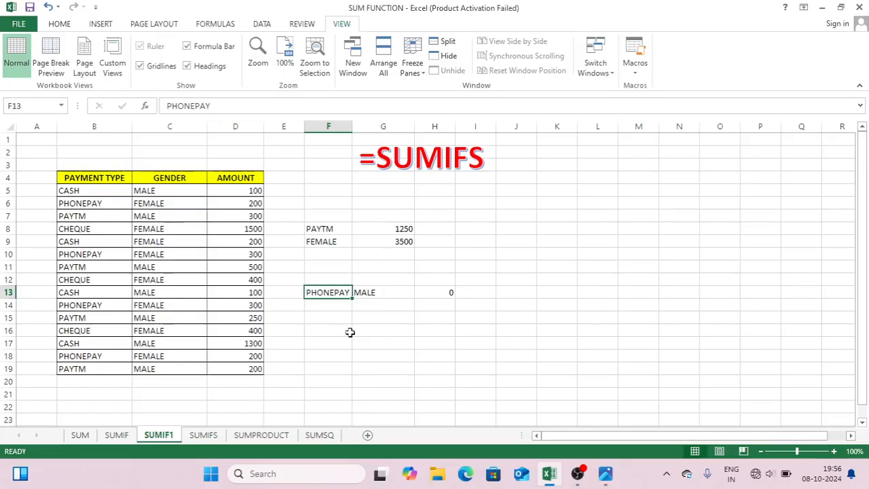
- Replace the payment type criteria in F13 with PAYTM
{"action": "type", "text": "P"}
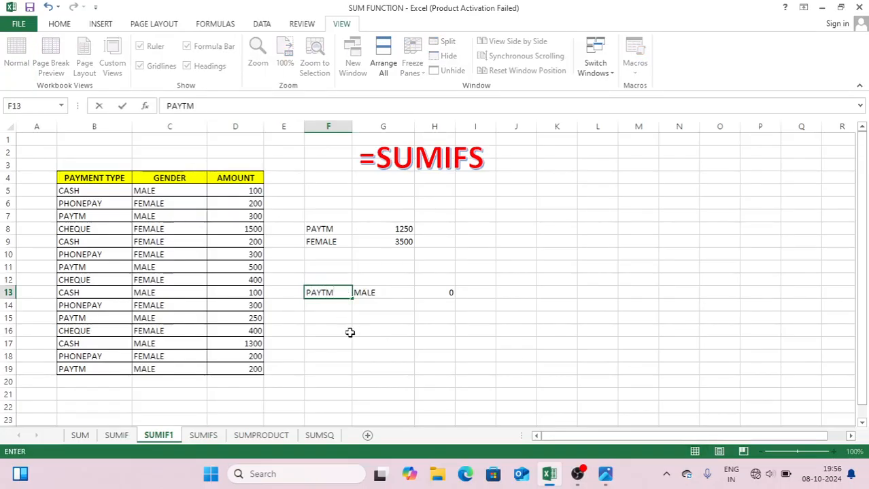
{"action": "type", "text": "AYTM"}
{"action": "key", "text": "Return"}
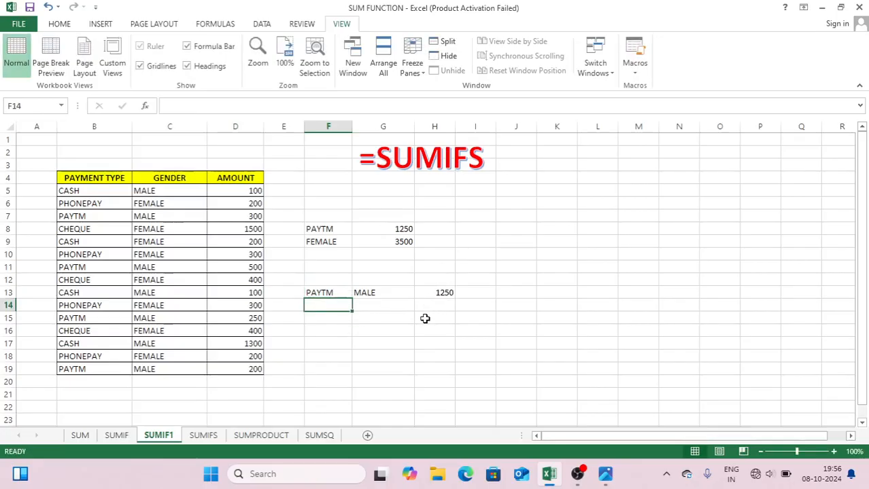
- Change the gender criteria in G13 to FEMALE and check the SUMIFS total against the payment table
{"action": "left_click", "coordinate": [372, 292]}
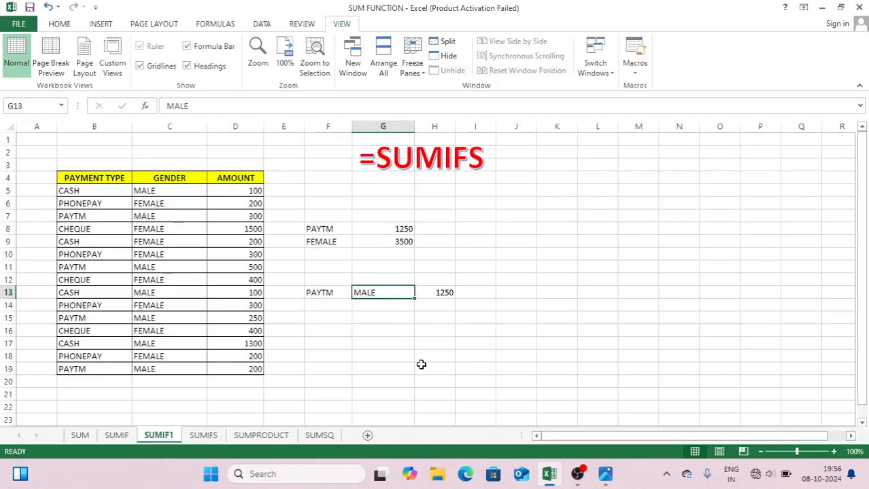
{"action": "type", "text": "FE"}
{"action": "type", "text": "M"}
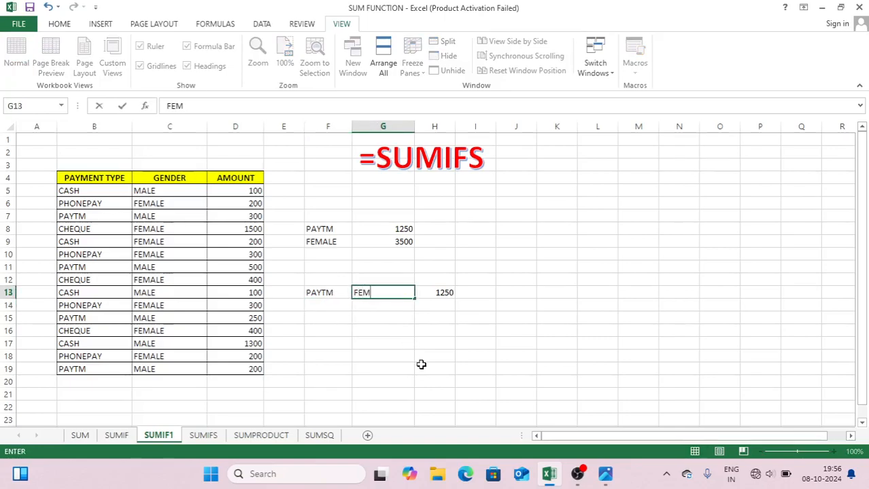
{"action": "key", "text": "Return"}
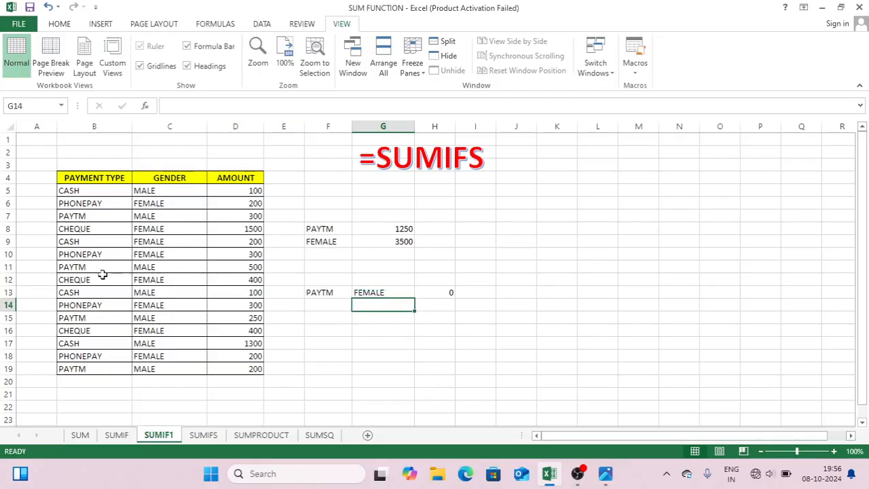
{"action": "left_click", "coordinate": [365, 342]}
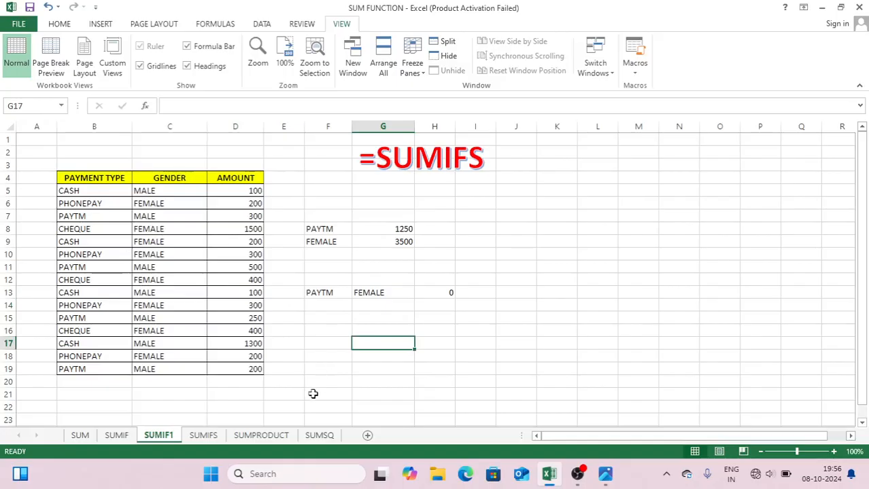
- Switch to the SUMIFS sheet and examine the name, course and total fee columns of its table
{"action": "left_click", "coordinate": [213, 437]}
{"action": "left_click", "coordinate": [351, 252]}
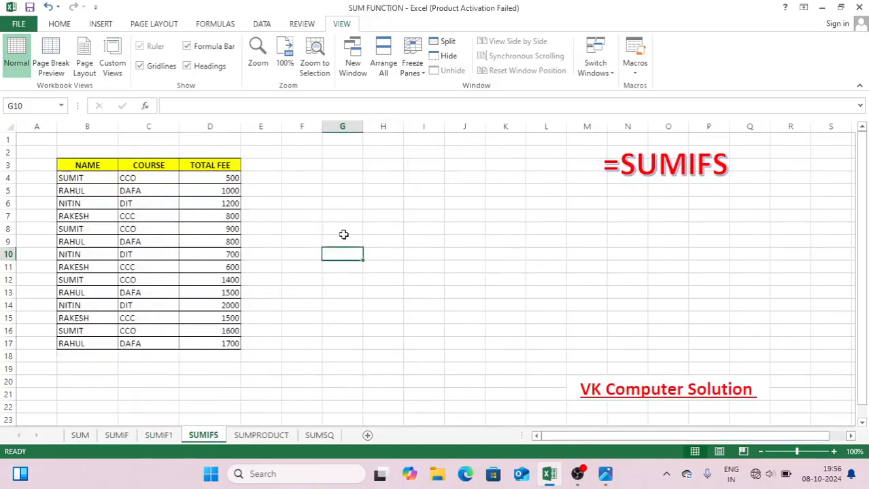
{"action": "left_click", "coordinate": [312, 205]}
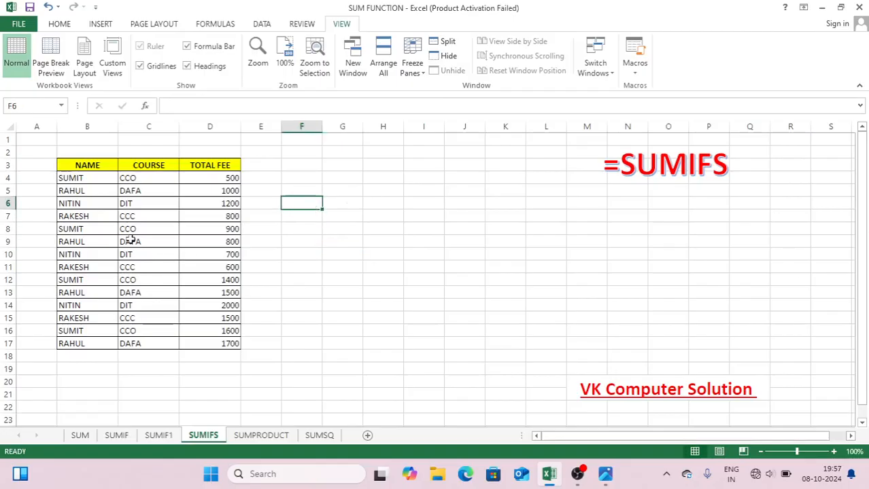
{"action": "left_click", "coordinate": [101, 189]}
{"action": "left_click_drag", "start_coordinate": [100, 166], "coordinate": [103, 229]}
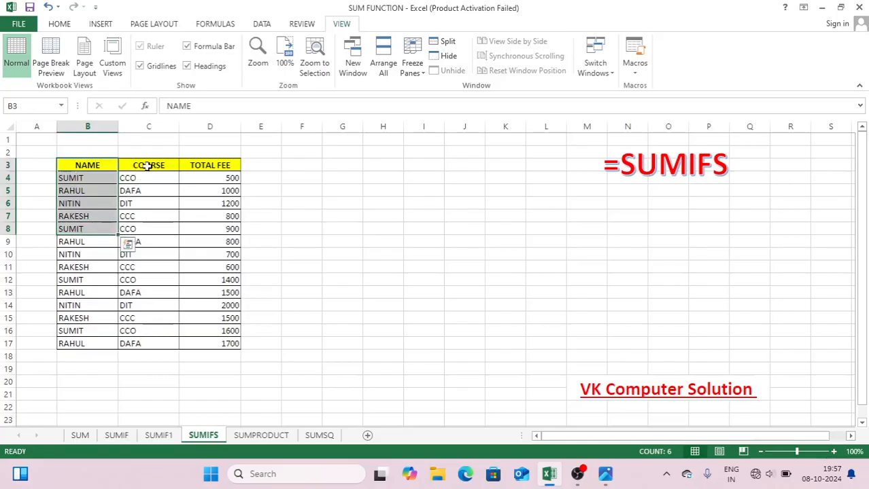
{"action": "left_click_drag", "start_coordinate": [148, 167], "coordinate": [148, 216]}
{"action": "left_click_drag", "start_coordinate": [225, 167], "coordinate": [230, 242]}
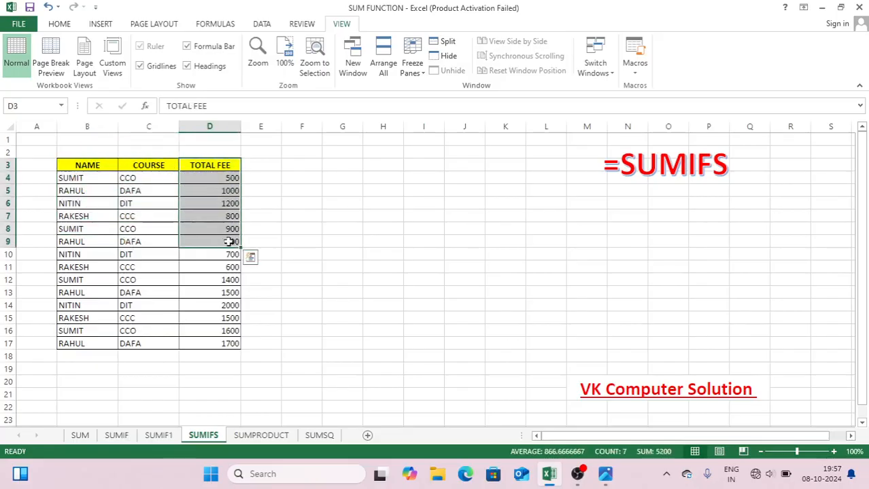
- Enter the student name from B6 as criteria in F6 and the course criteria DIT in G6
{"action": "left_click", "coordinate": [298, 203]}
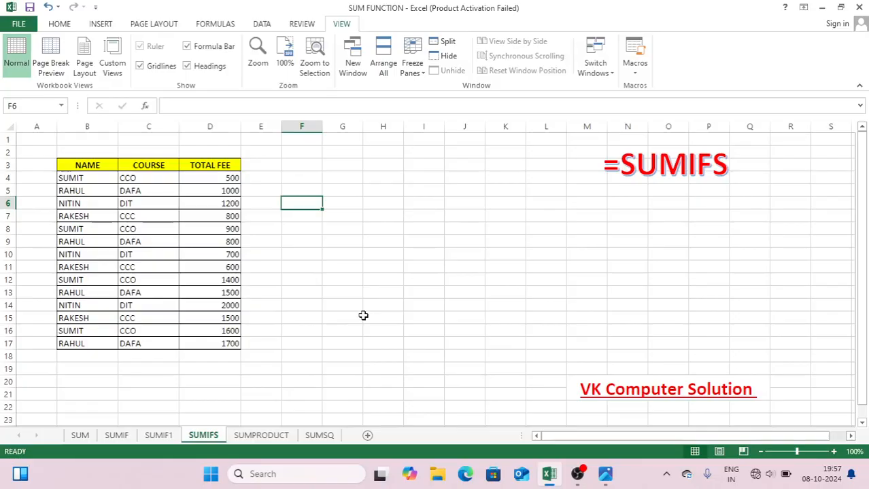
{"action": "type", "text": "NITIN"}
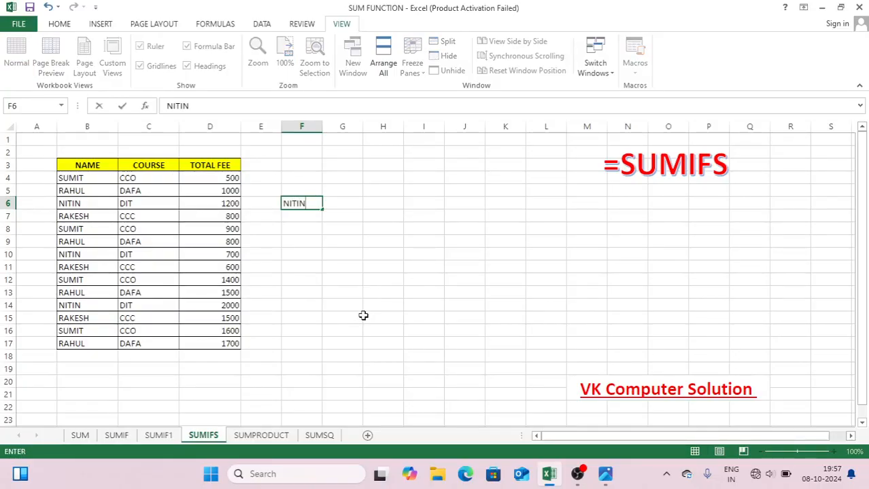
{"action": "key", "text": "Return"}
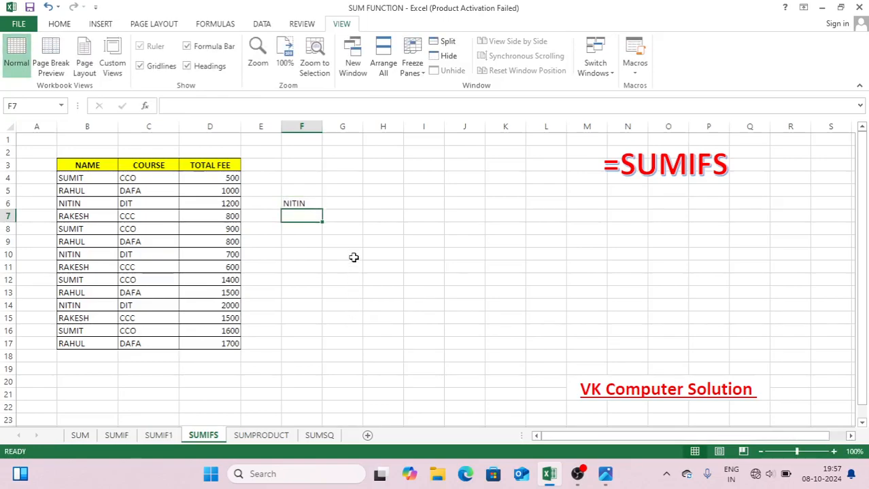
{"action": "left_click", "coordinate": [355, 203]}
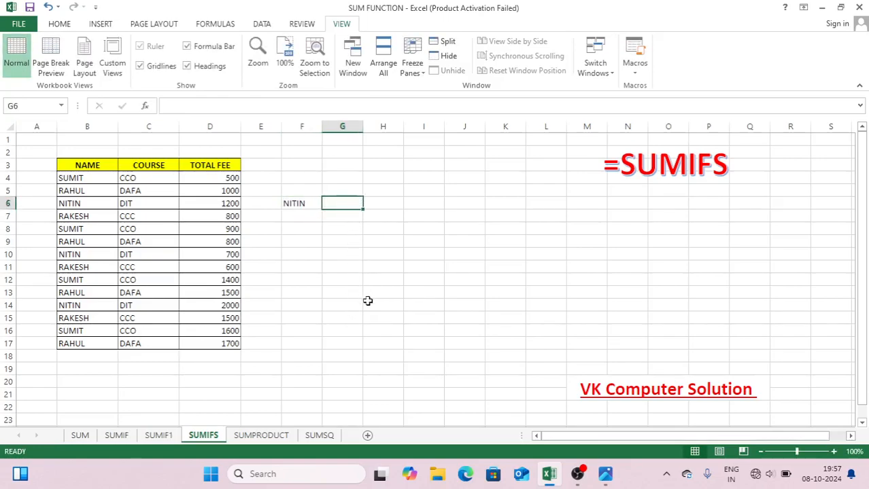
{"action": "type", "text": "DIT"}
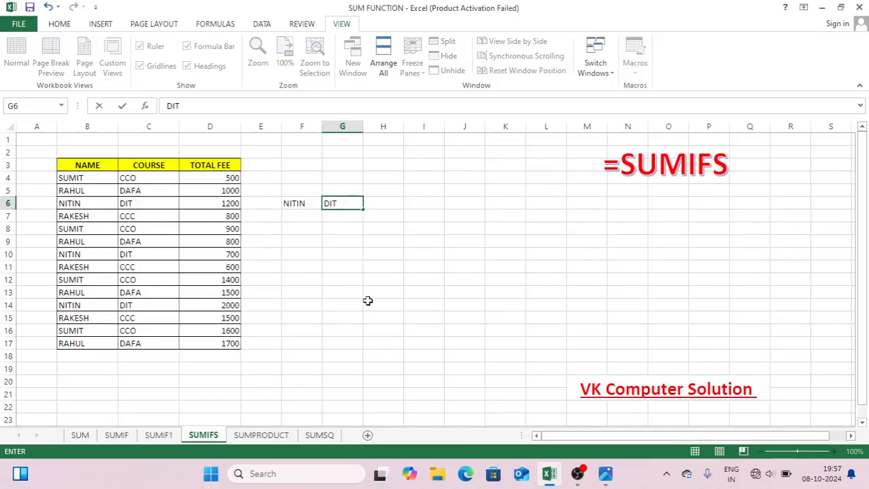
{"action": "key", "text": "Return"}
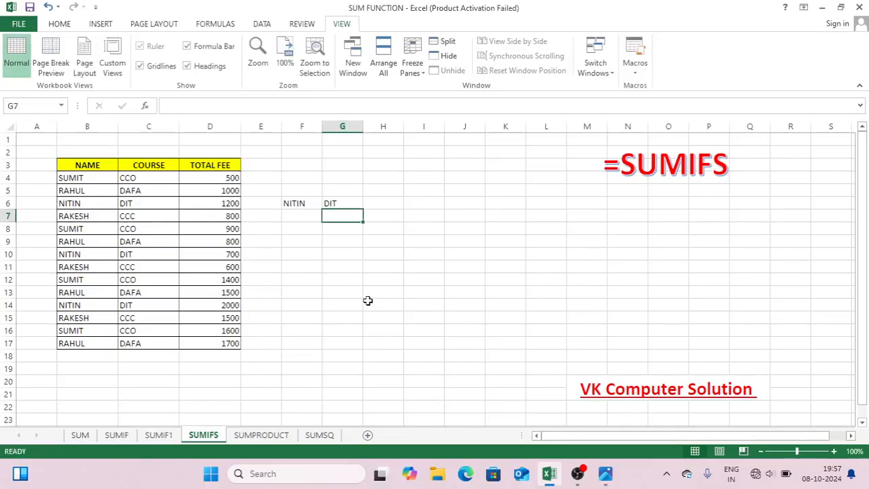
- Change the course in C6 of the fee table to CCC
{"action": "left_click", "coordinate": [385, 204]}
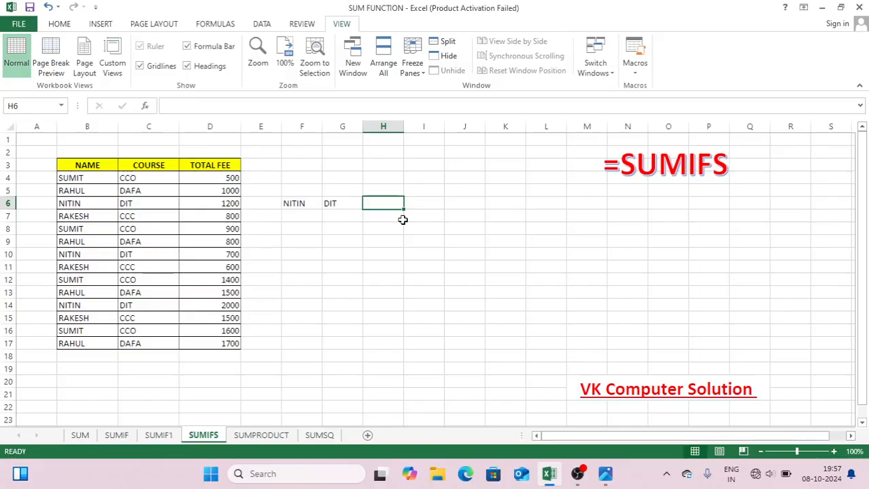
{"action": "left_click", "coordinate": [161, 203]}
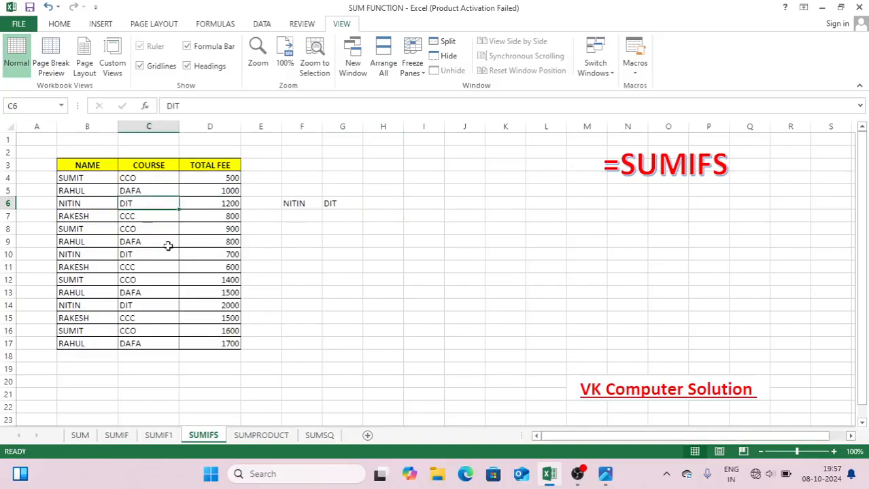
{"action": "type", "text": "CCC"}
{"action": "key", "text": "Return"}
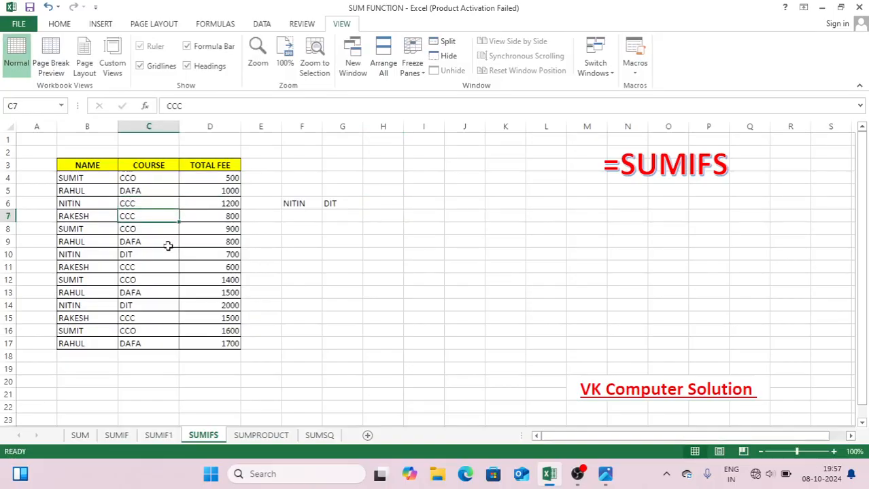
- Compare the names and courses in rows 6, 10 and 14 with the criteria in F6 and G6
{"action": "left_click_drag", "start_coordinate": [80, 203], "coordinate": [128, 204]}
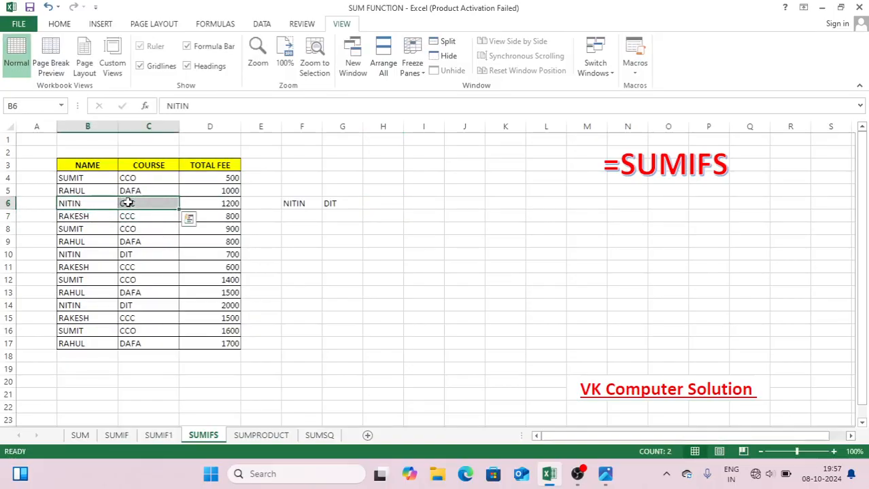
{"action": "left_click_drag", "start_coordinate": [70, 254], "coordinate": [122, 255]}
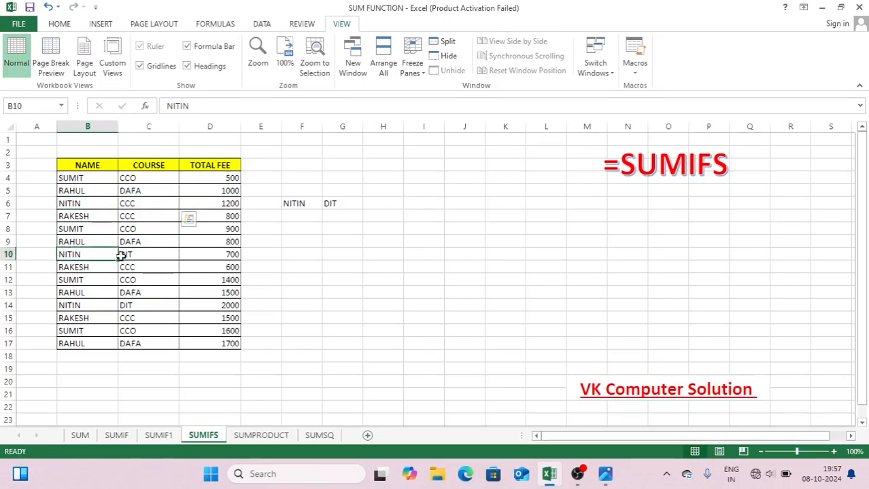
{"action": "left_click_drag", "start_coordinate": [76, 303], "coordinate": [151, 307]}
{"action": "left_click", "coordinate": [216, 305]}
{"action": "left_click", "coordinate": [317, 201]}
{"action": "left_click", "coordinate": [353, 204]}
- Start a SUMIFS formula in H6 with the total fees in D3:D17 as the sum range
{"action": "left_click", "coordinate": [382, 203]}
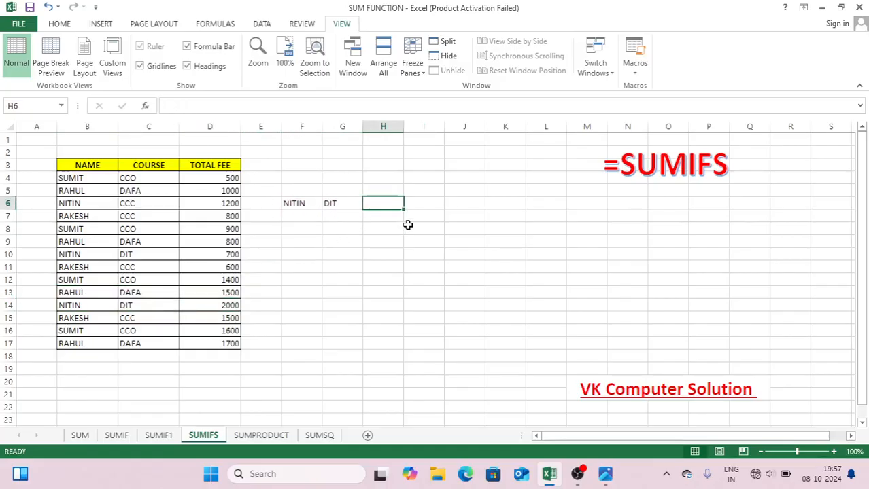
{"action": "type", "text": "=S"}
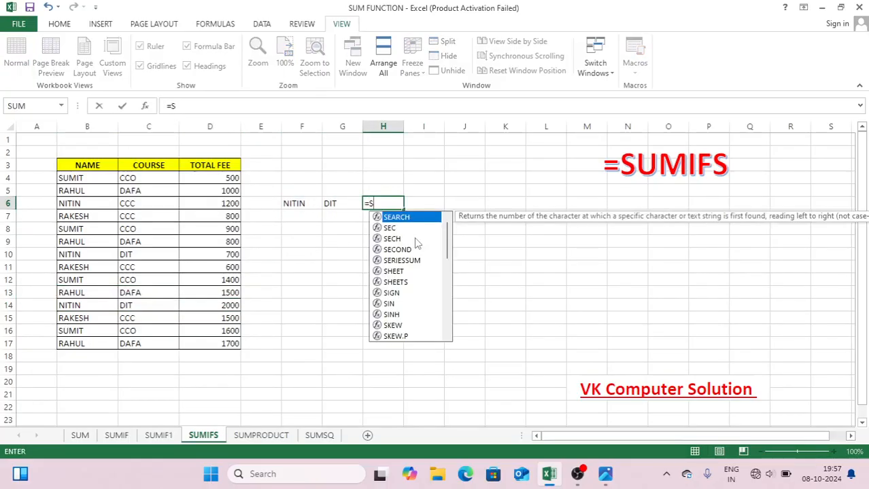
{"action": "type", "text": "UMIFS"}
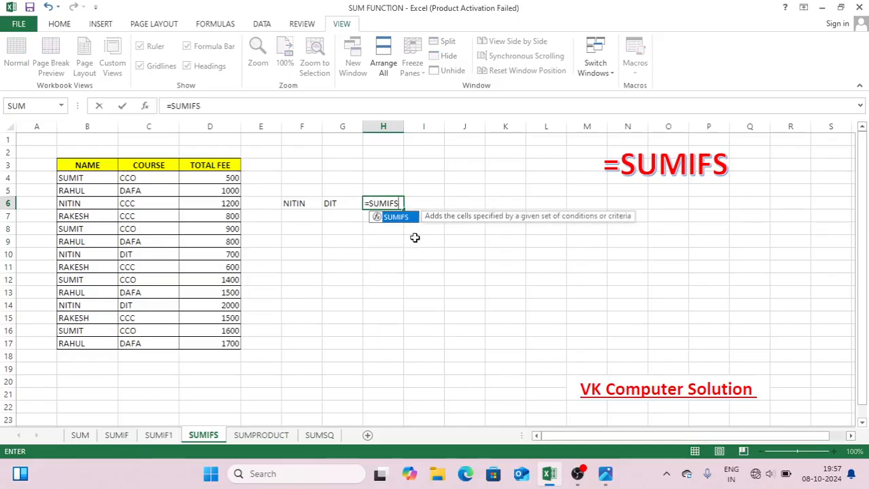
{"action": "type", "text": "("}
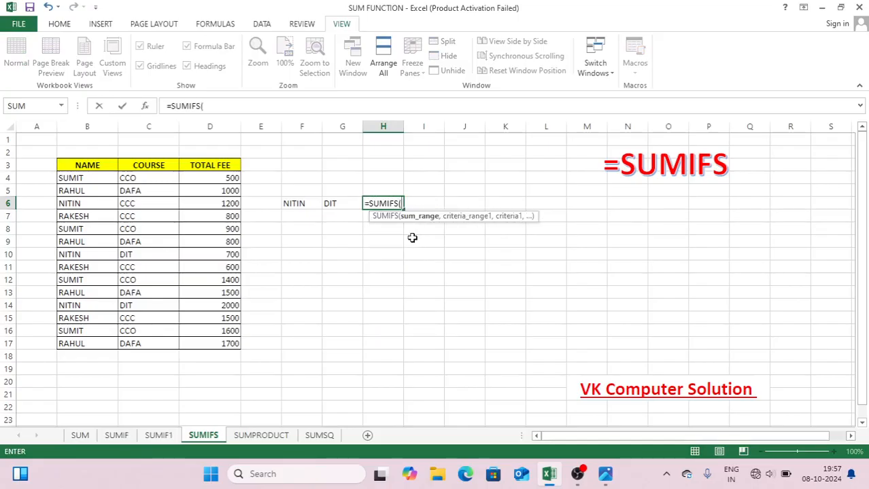
{"action": "left_click", "coordinate": [221, 164]}
{"action": "left_click_drag", "start_coordinate": [222, 164], "coordinate": [235, 350]}
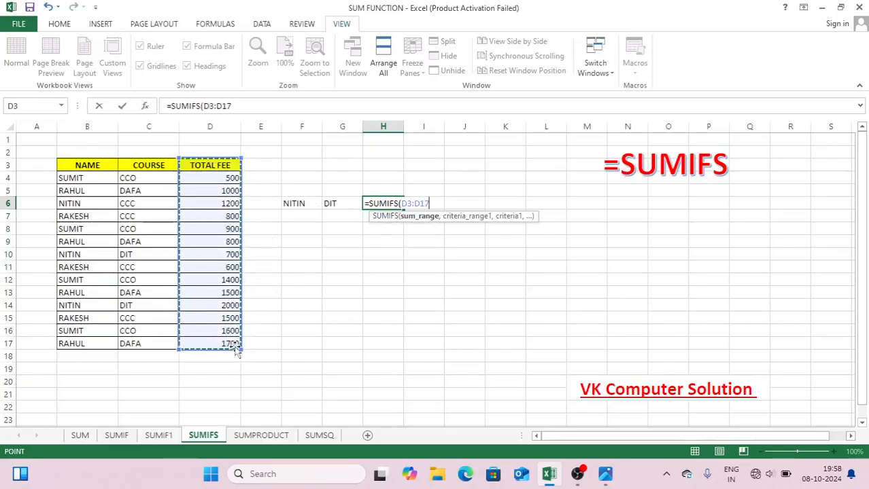
{"action": "type", "text": ")"}
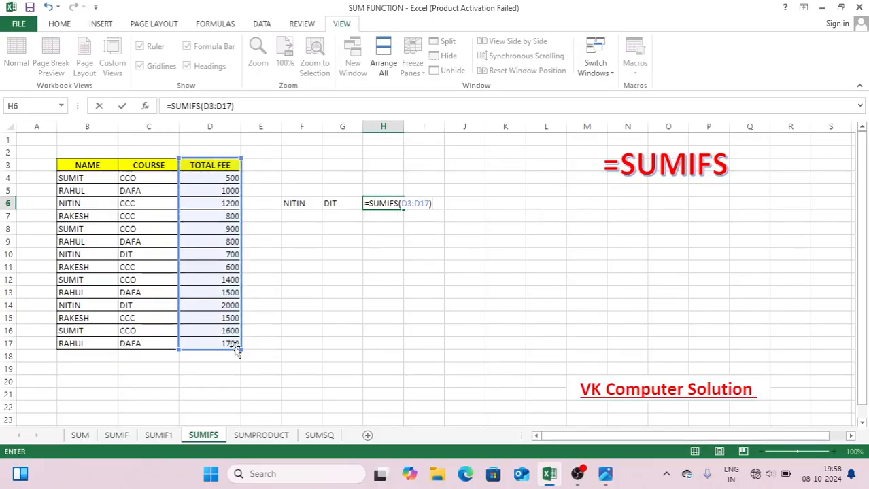
{"action": "key", "text": "BackSpace"}
{"action": "type", "text": ","}
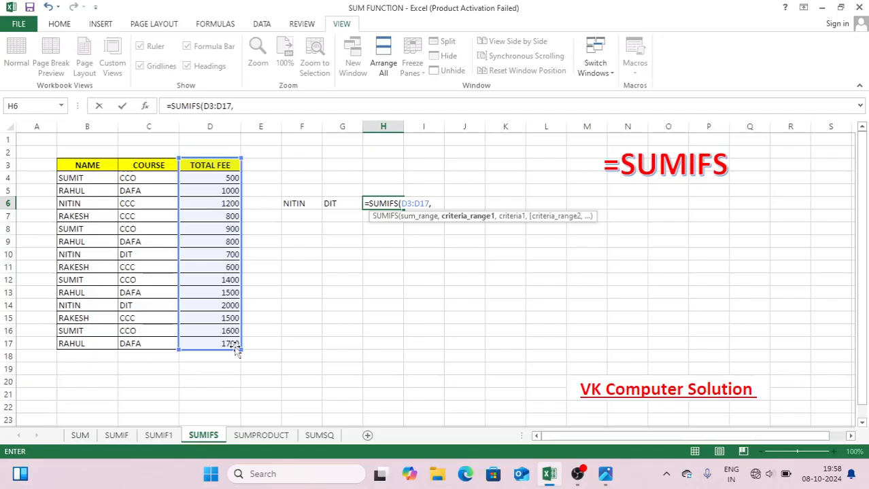
- Add the name range B3:B17 with criteria F6 to the SUMIFS formula
{"action": "left_click_drag", "start_coordinate": [96, 167], "coordinate": [96, 351]}
{"action": "type", "text": ","}
{"action": "left_click", "coordinate": [290, 203]}
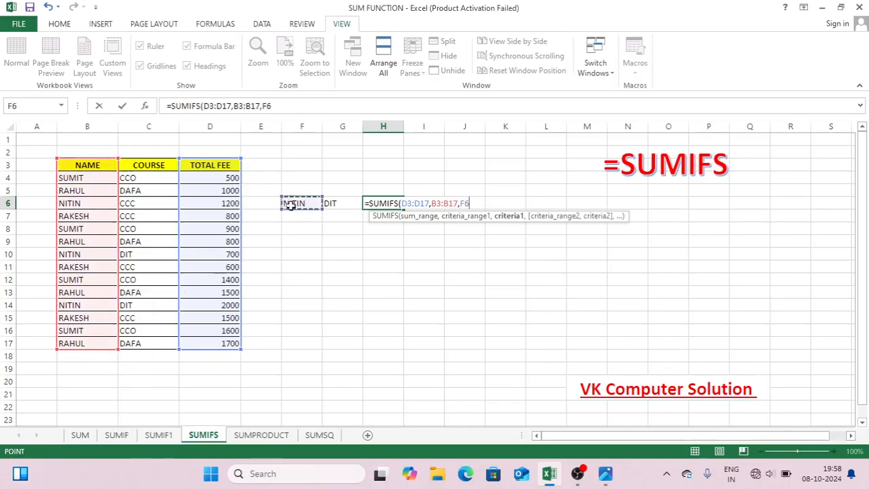
{"action": "type", "text": ","}
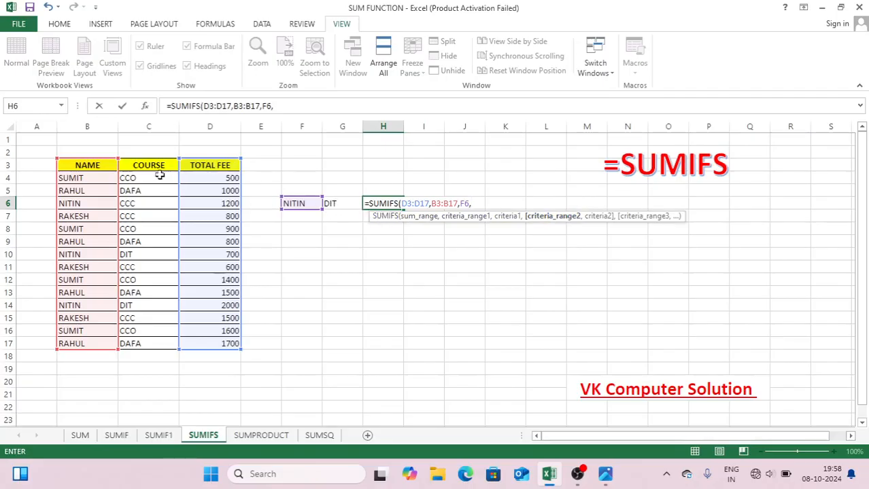
- Complete the SUMIFS formula with course range C3:C17 and criteria G6, and check the total in H6
{"action": "left_click_drag", "start_coordinate": [154, 166], "coordinate": [146, 344]}
{"action": "type", "text": ","}
{"action": "left_click", "coordinate": [328, 202]}
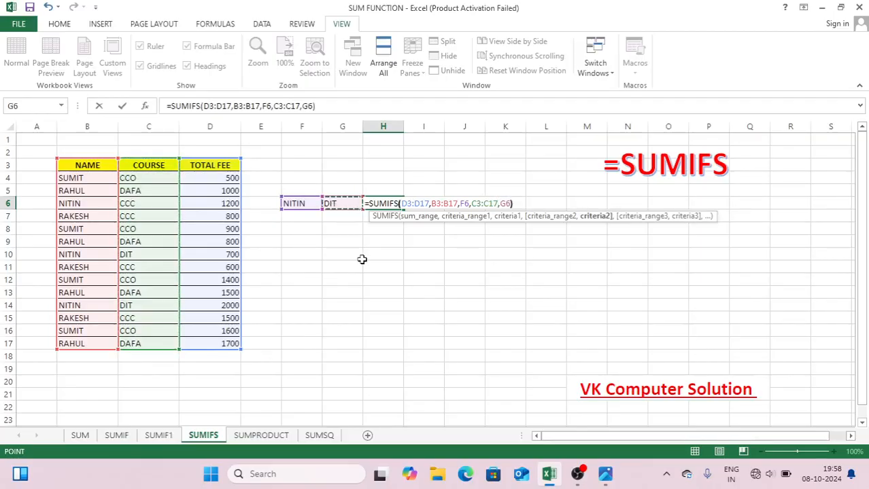
{"action": "type", "text": ")"}
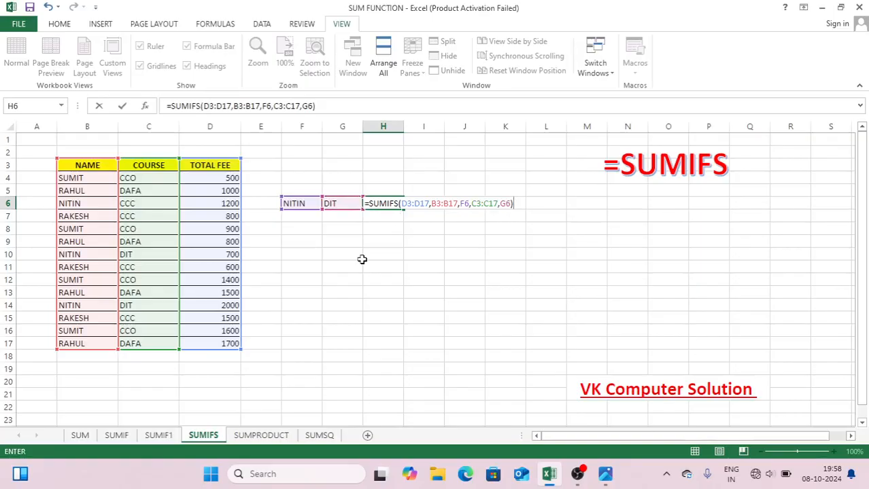
{"action": "key", "text": "Return"}
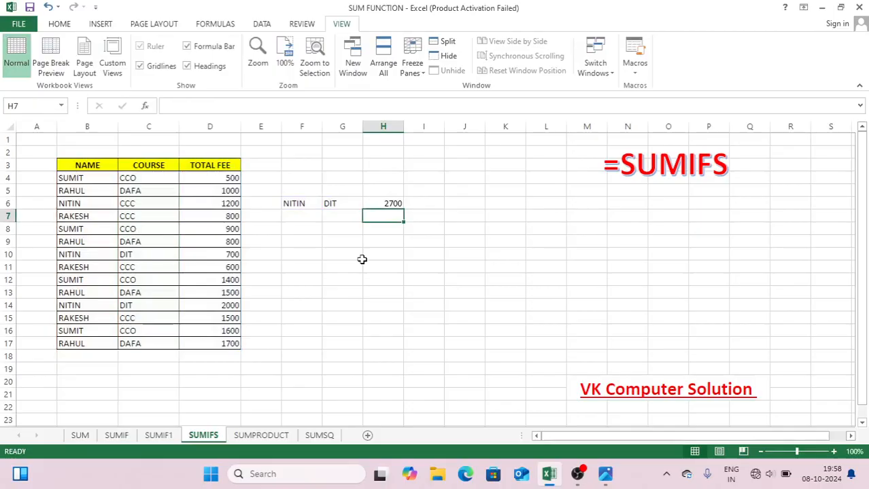
{"action": "left_click", "coordinate": [299, 202]}
{"action": "left_click", "coordinate": [394, 203]}
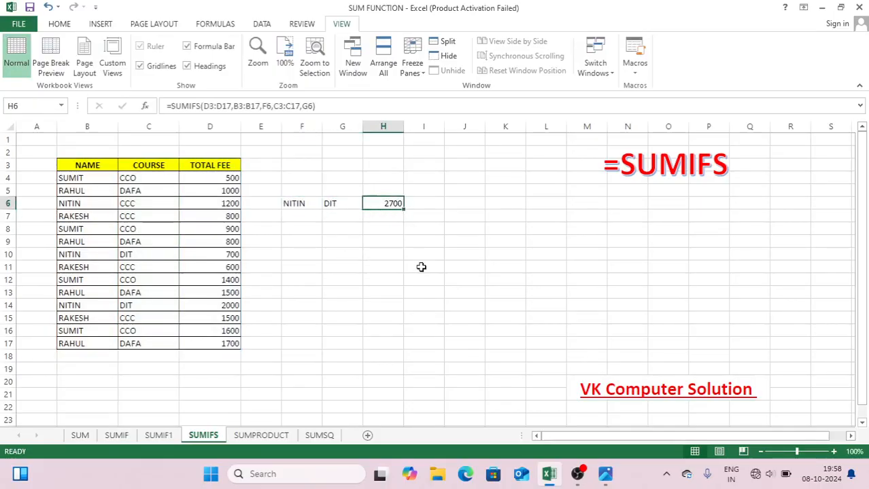
- Change the course criterion in G6 to CCC and check the recalculated SUMIFS total in H6
{"action": "left_click", "coordinate": [344, 206]}
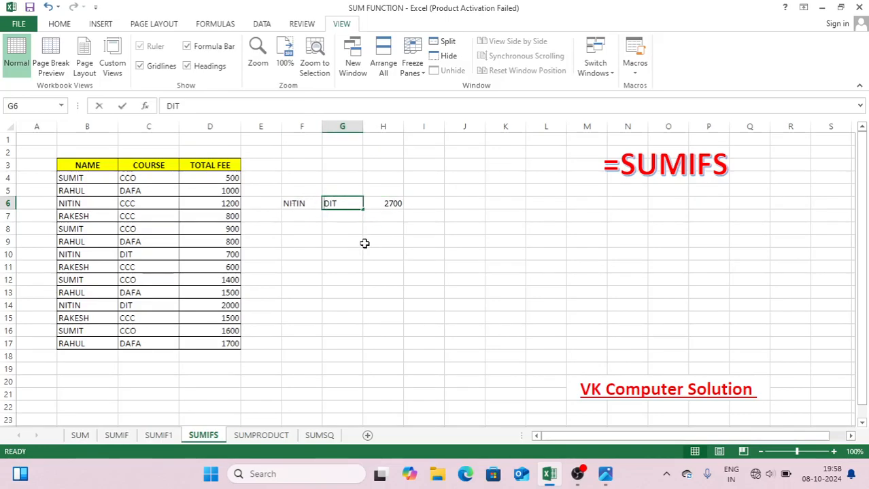
{"action": "type", "text": "CCC"}
{"action": "key", "text": "Return"}
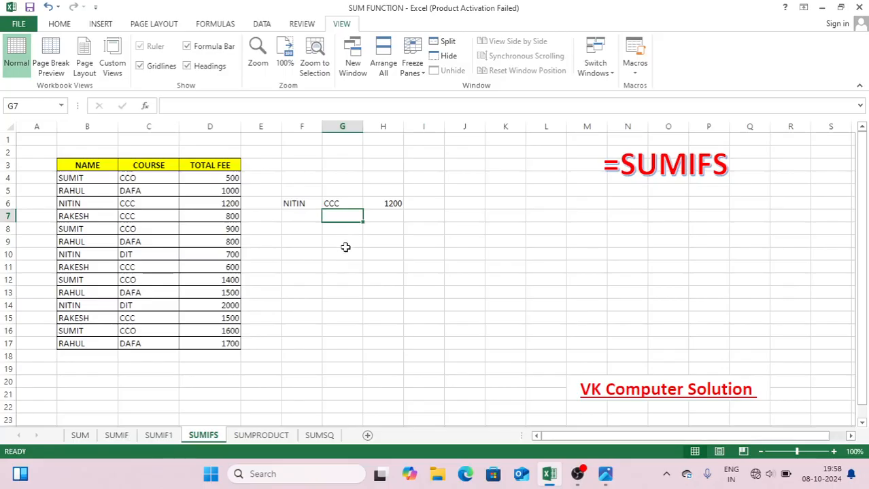
{"action": "left_click", "coordinate": [346, 245]}
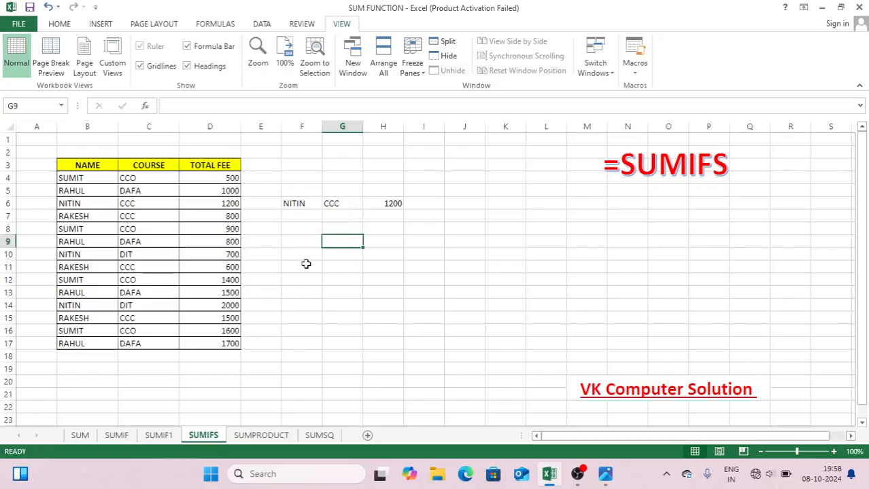
{"action": "left_click", "coordinate": [310, 242]}
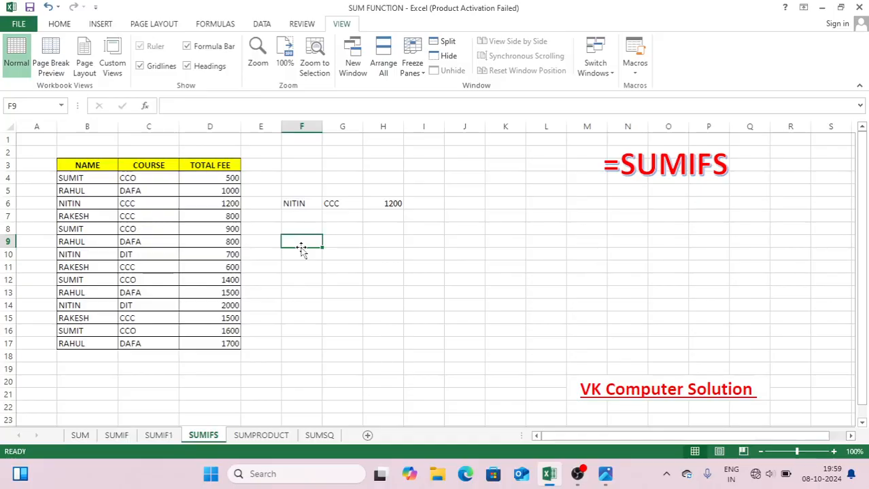
{"action": "left_click", "coordinate": [366, 240]}
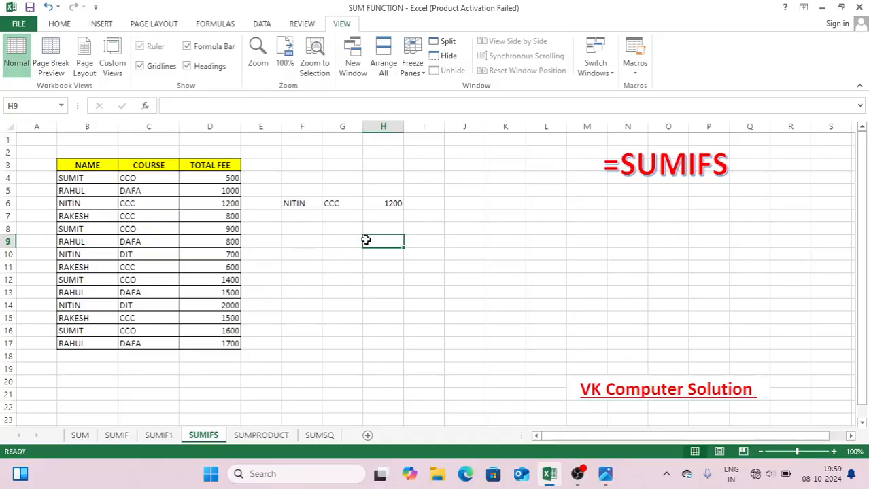
{"action": "left_click", "coordinate": [496, 296]}
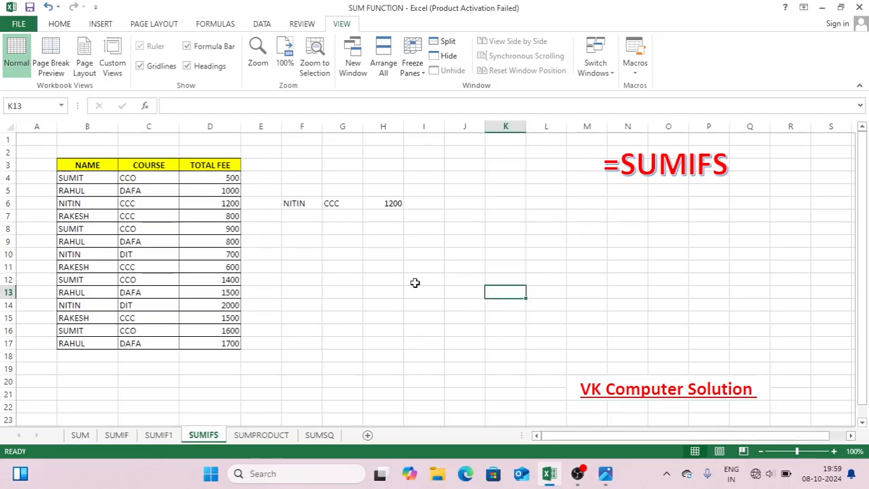
- Open the SUMPRODUCT practice sheet with the purchase and sales stock tables
{"action": "left_click", "coordinate": [264, 437]}
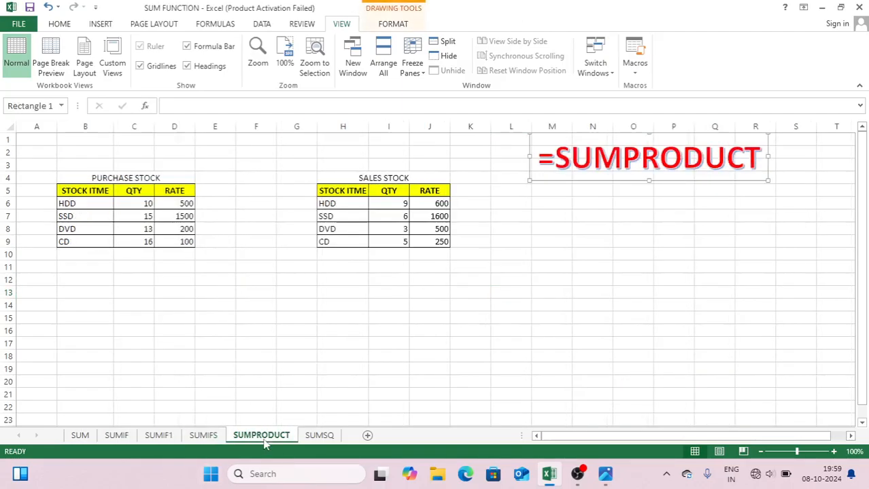
{"action": "left_click", "coordinate": [318, 319]}
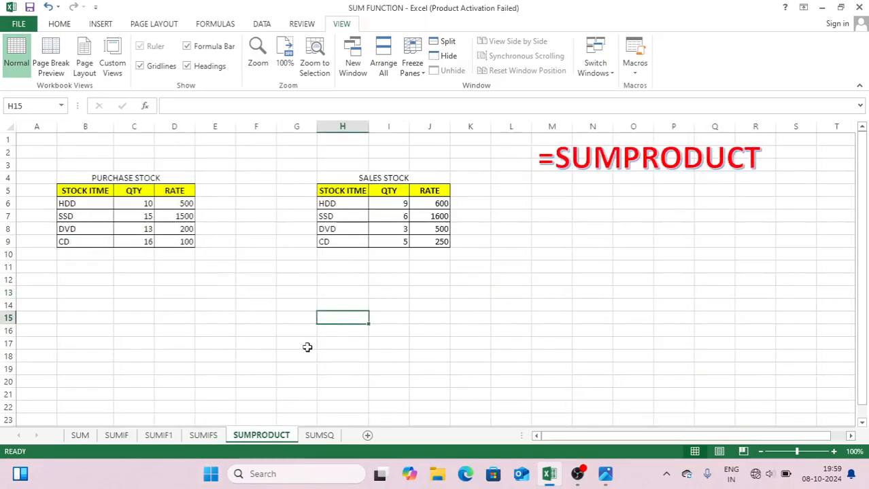
{"action": "left_click", "coordinate": [340, 291]}
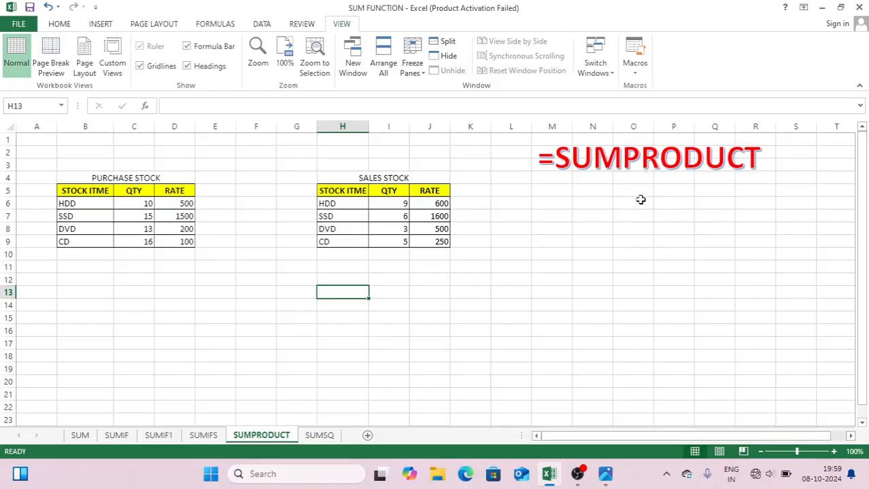
- Examine the item, quantity and rate columns of the purchase stock table, and the quantity and rate in the HDD row
{"action": "left_click_drag", "start_coordinate": [79, 194], "coordinate": [79, 243]}
{"action": "left_click_drag", "start_coordinate": [129, 192], "coordinate": [136, 243]}
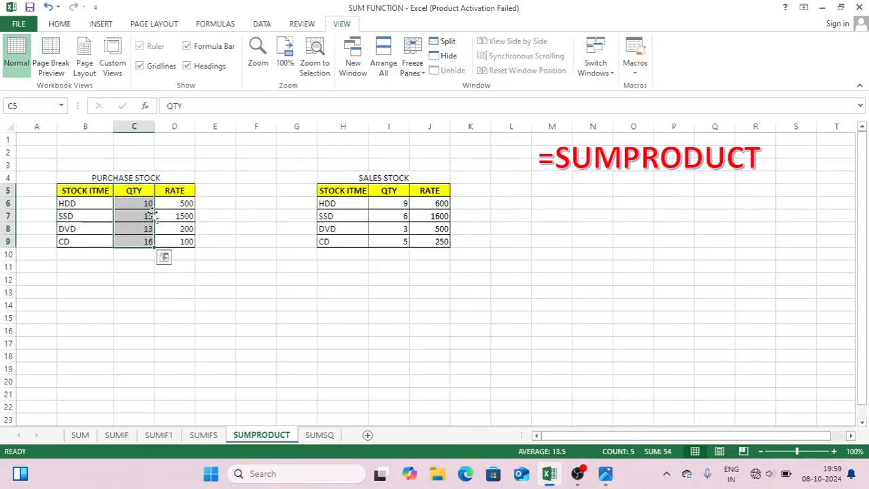
{"action": "left_click_drag", "start_coordinate": [177, 191], "coordinate": [183, 242]}
{"action": "left_click", "coordinate": [237, 267]}
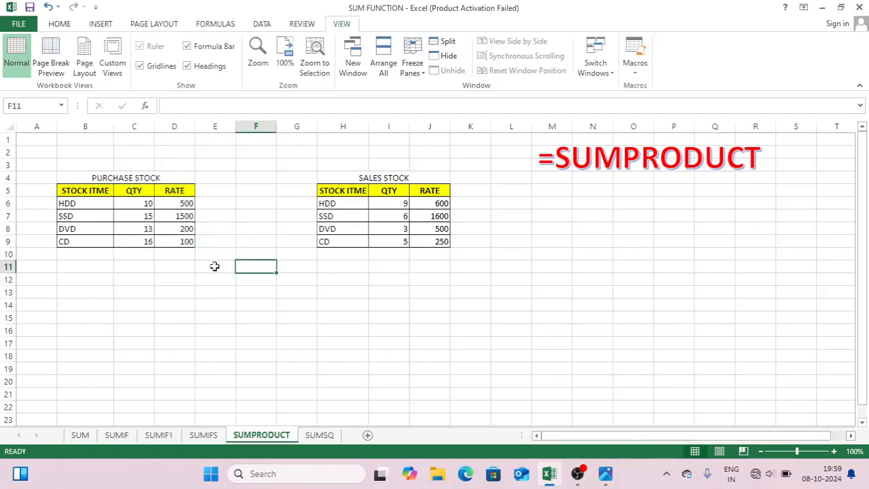
{"action": "left_click", "coordinate": [112, 204]}
{"action": "left_click", "coordinate": [132, 204]}
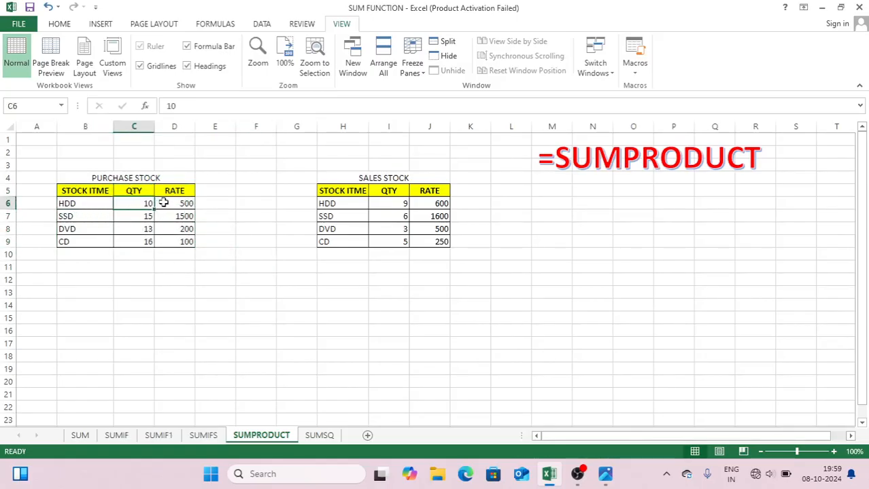
{"action": "left_click", "coordinate": [169, 204]}
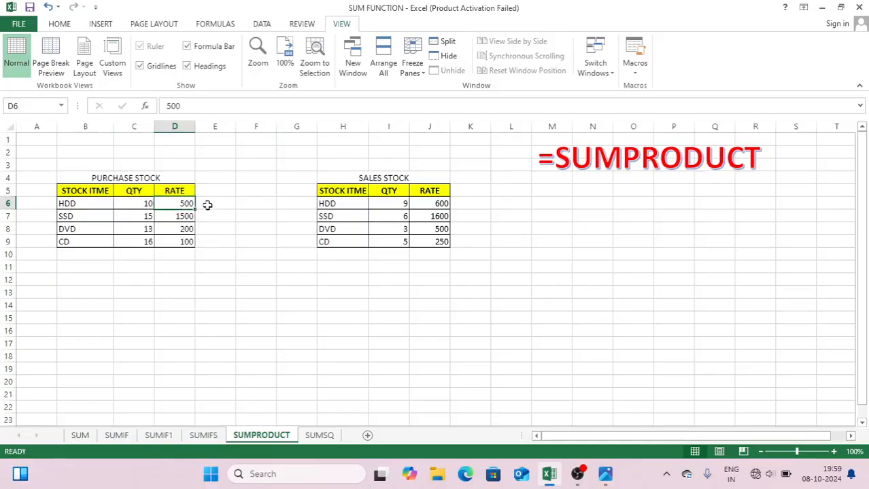
{"action": "left_click", "coordinate": [209, 205]}
{"action": "left_click", "coordinate": [135, 204]}
{"action": "left_click", "coordinate": [175, 204]}
- Multiply quantity by rate in E6 with =C6*D6 and fill the formula down to E9
{"action": "left_click", "coordinate": [221, 205]}
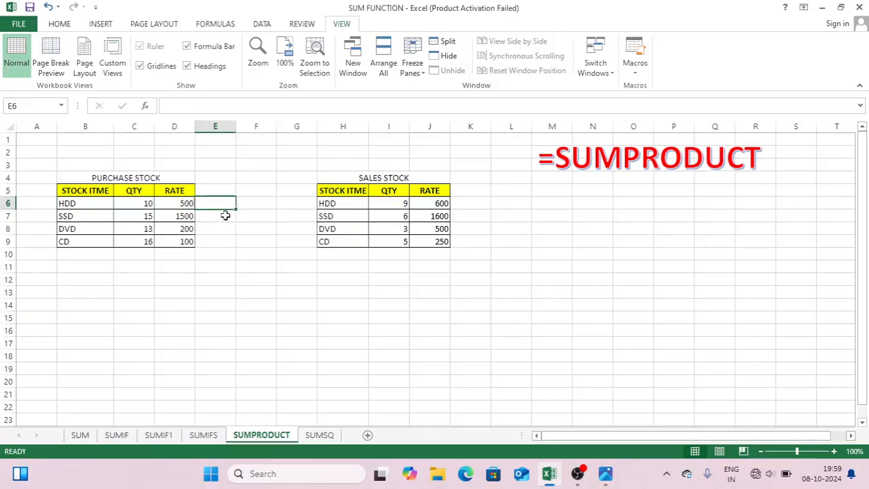
{"action": "type", "text": "=S"}
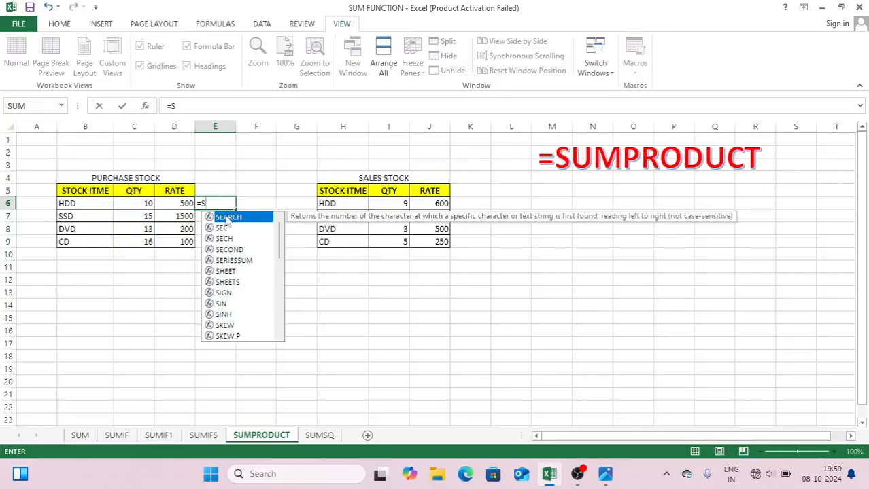
{"action": "key", "text": "BackSpace"}
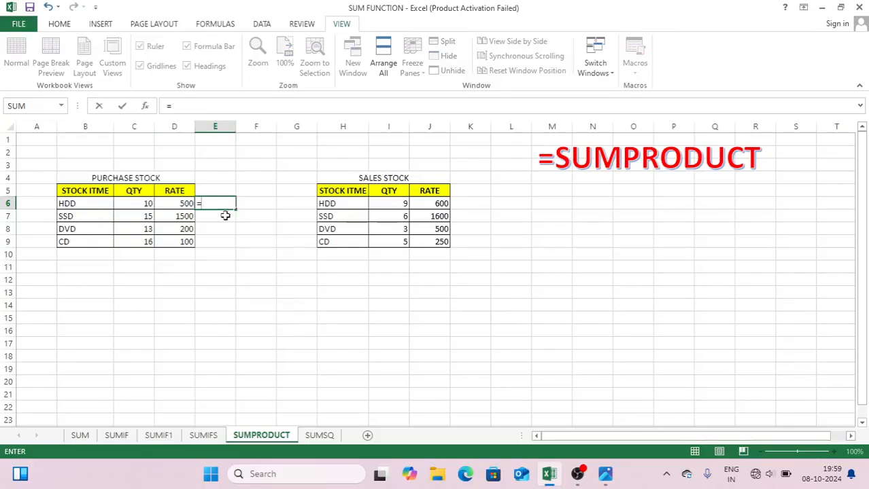
{"action": "key", "text": "Left"}
{"action": "key", "text": "Left"}
{"action": "type", "text": "*"}
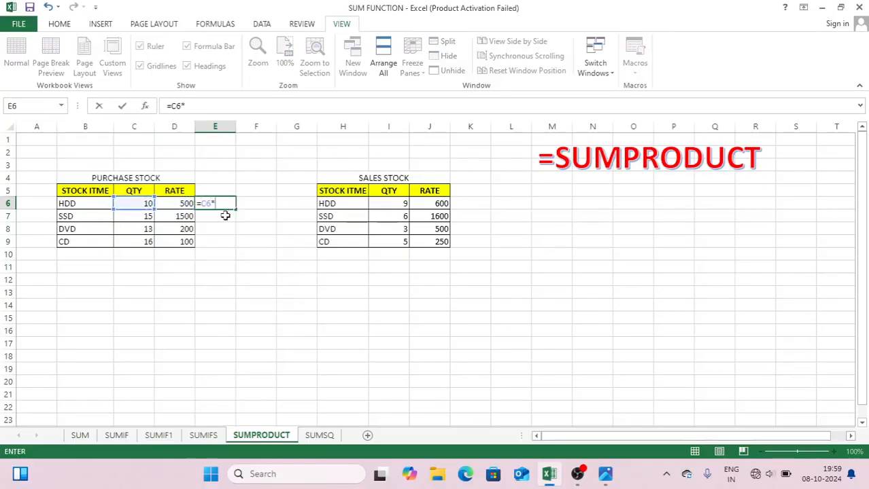
{"action": "key", "text": "Left"}
{"action": "key", "text": "Return"}
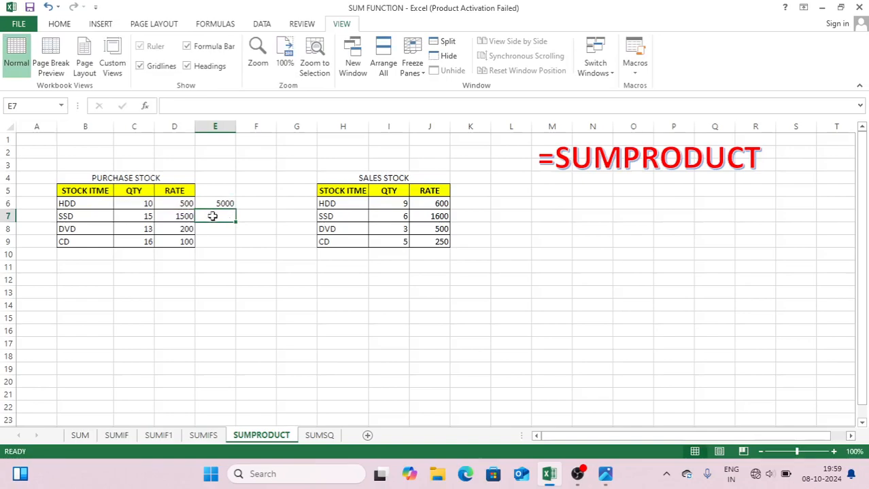
{"action": "left_click", "coordinate": [222, 204]}
{"action": "left_click_drag", "start_coordinate": [235, 209], "coordinate": [237, 248]}
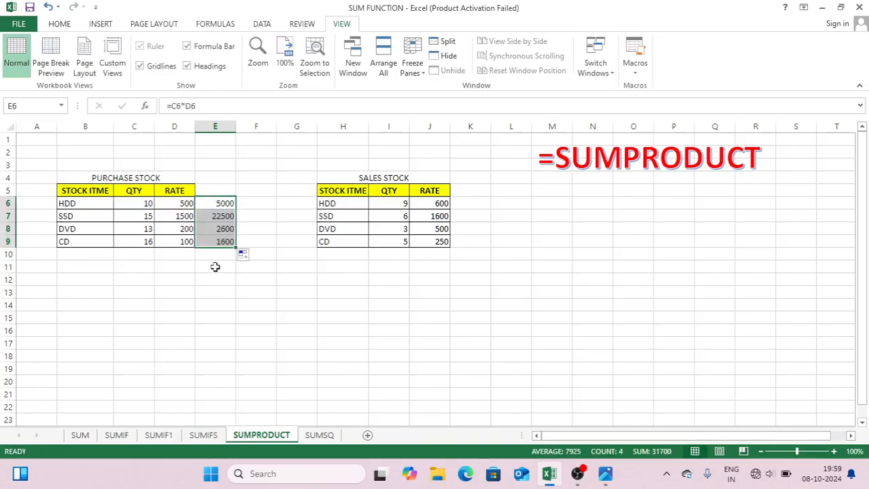
- Total the purchase amounts in E10 with a SUM formula over E6:E9
{"action": "left_click", "coordinate": [218, 254]}
{"action": "type", "text": "=S"}
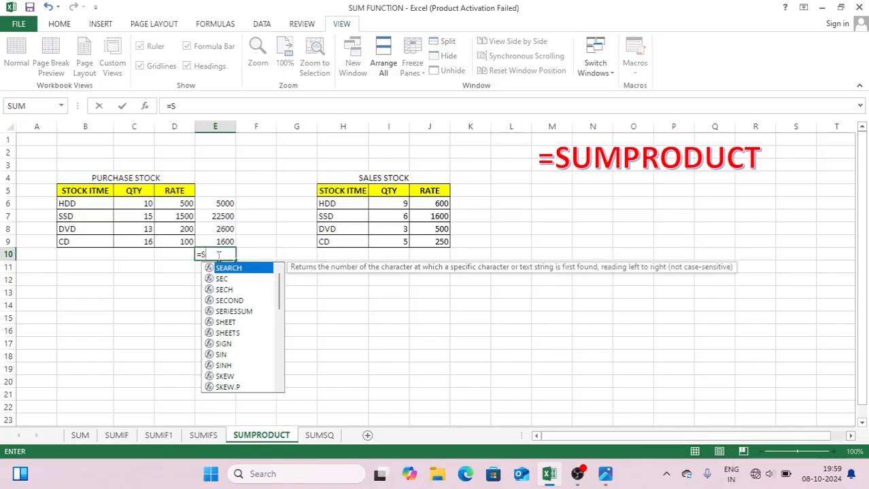
{"action": "type", "text": "UM("}
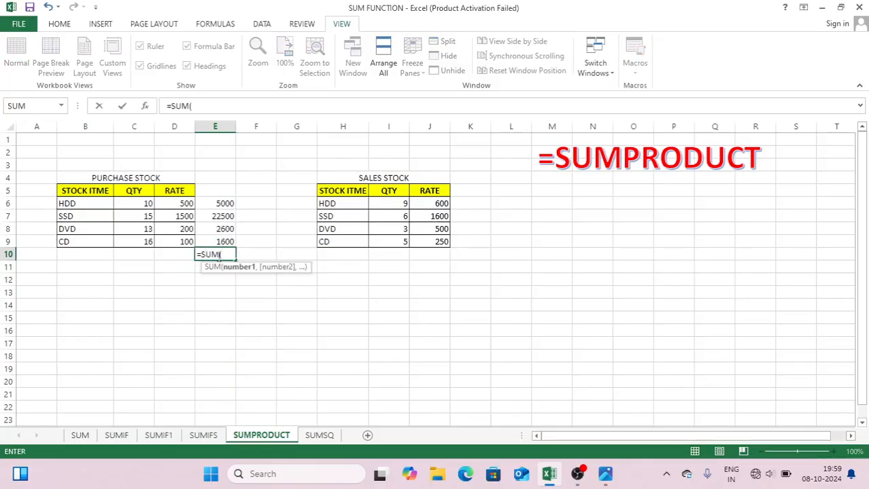
{"action": "left_click_drag", "start_coordinate": [225, 203], "coordinate": [220, 236]}
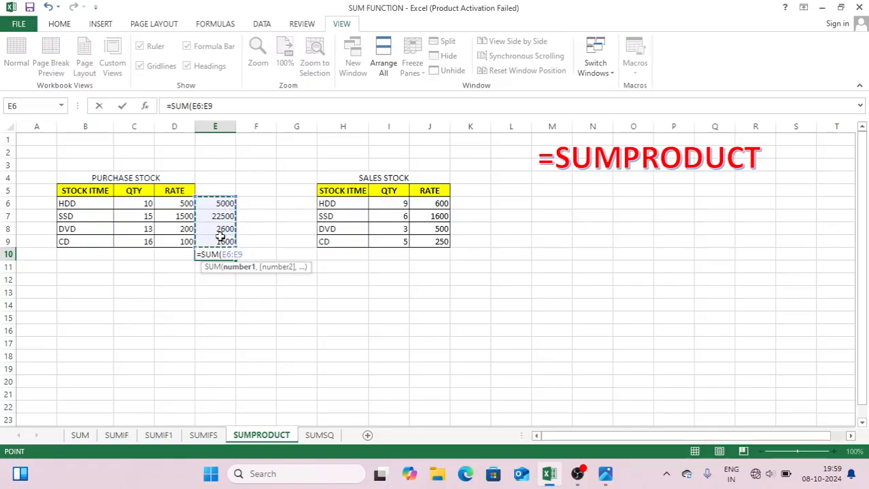
{"action": "key", "text": "Return"}
- Clear the helper amounts and their total from E5:E10
{"action": "left_click", "coordinate": [223, 254]}
{"action": "left_click_drag", "start_coordinate": [212, 193], "coordinate": [223, 250]}
{"action": "key", "text": "Delete"}
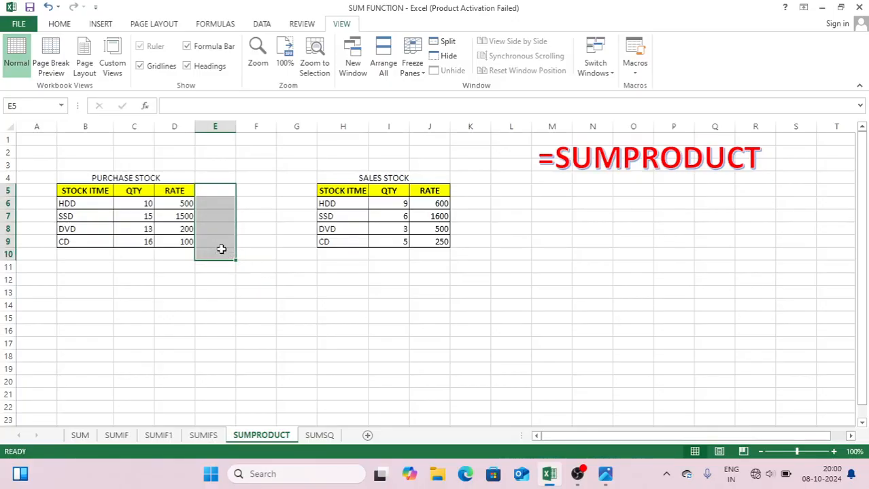
- Calculate the total purchase value in D11 with =SUMPRODUCT(C6:C9,D6:D9)
{"action": "left_click", "coordinate": [193, 272]}
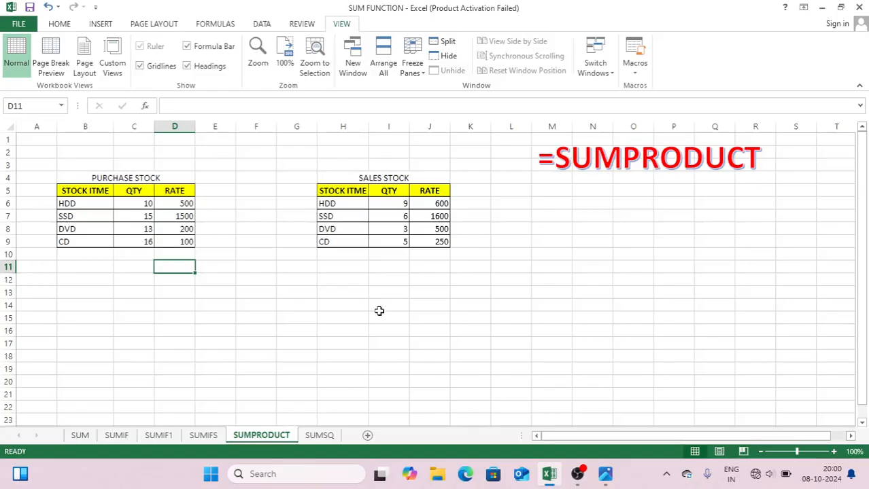
{"action": "type", "text": "=SUM"}
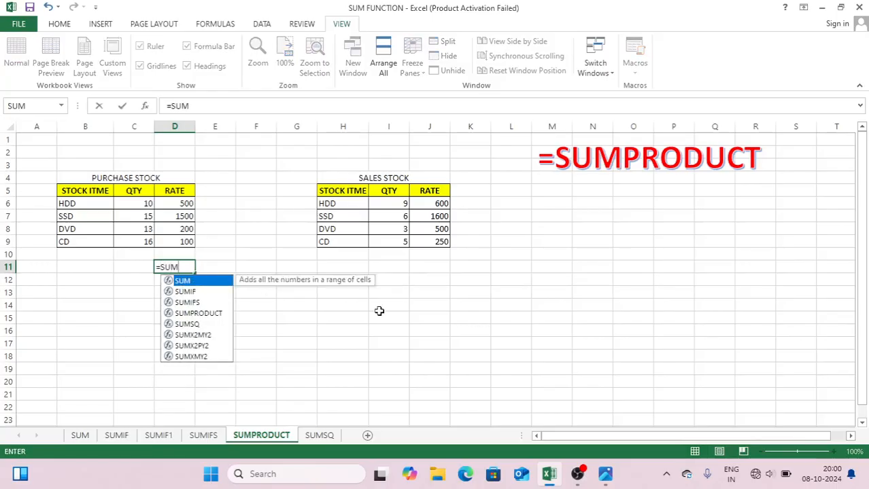
{"action": "type", "text": "P"}
{"action": "key", "text": "Tab"}
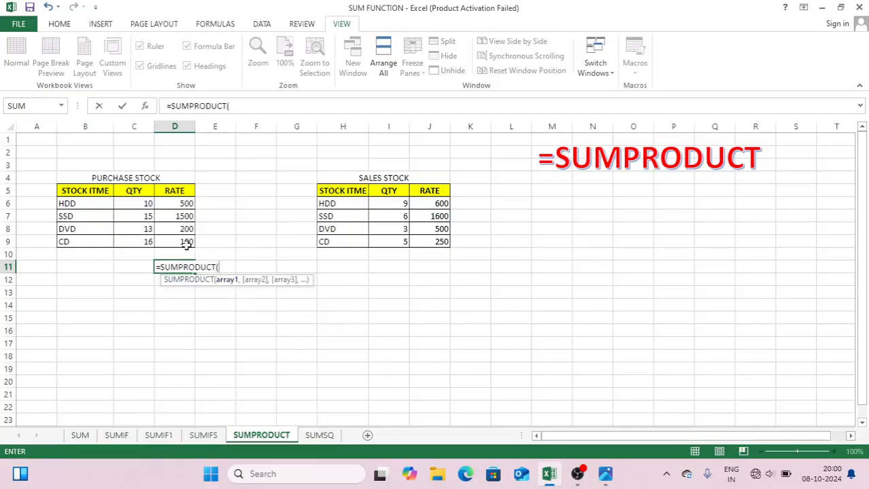
{"action": "left_click_drag", "start_coordinate": [131, 194], "coordinate": [144, 242]}
{"action": "type", "text": ","}
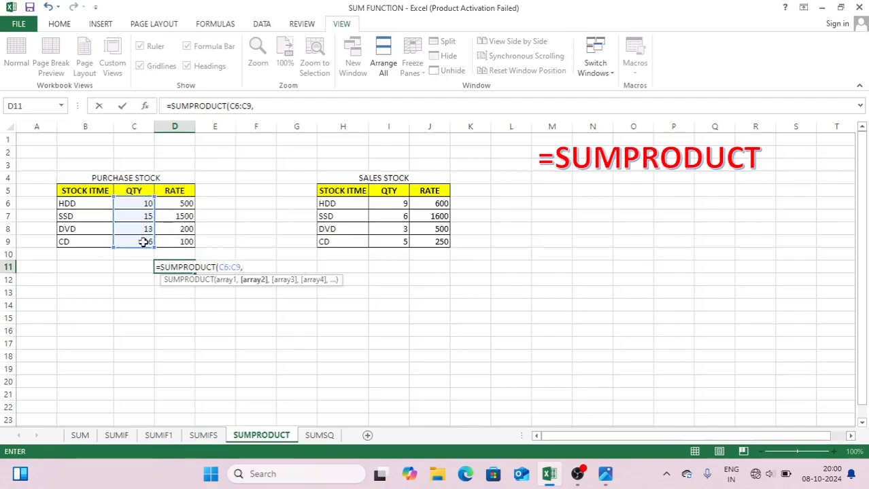
{"action": "left_click_drag", "start_coordinate": [189, 204], "coordinate": [186, 243]}
{"action": "type", "text": ")"}
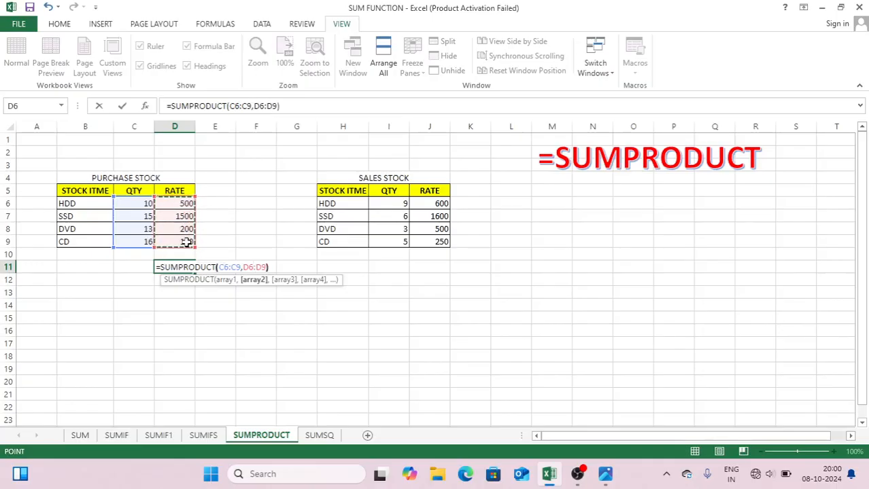
{"action": "key", "text": "Return"}
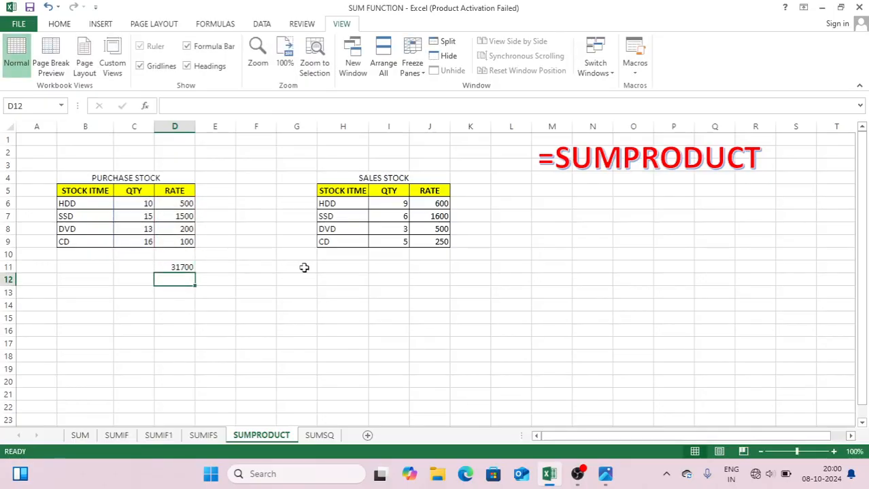
- Calculate the total sales value in J12 with SUMPRODUCT, using quantities I6:I9 and rates J6:J9
{"action": "left_click", "coordinate": [354, 207]}
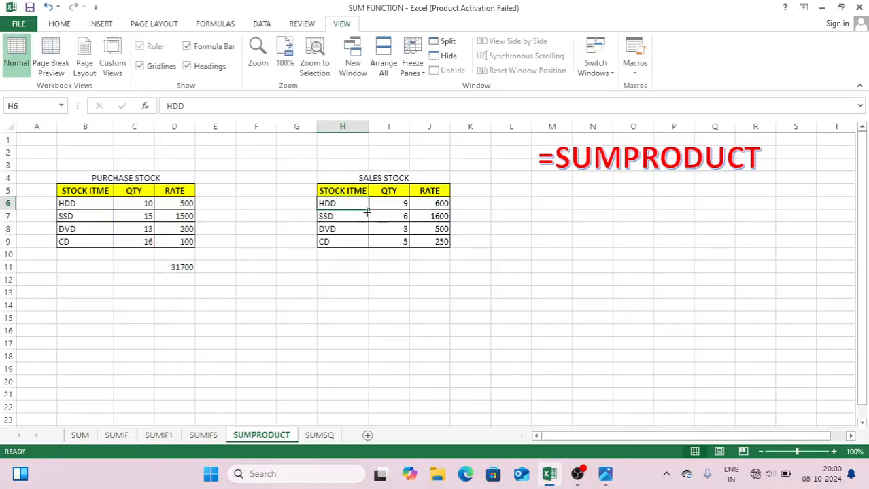
{"action": "left_click", "coordinate": [387, 204]}
{"action": "left_click_drag", "start_coordinate": [425, 204], "coordinate": [429, 229]}
{"action": "left_click", "coordinate": [429, 277]}
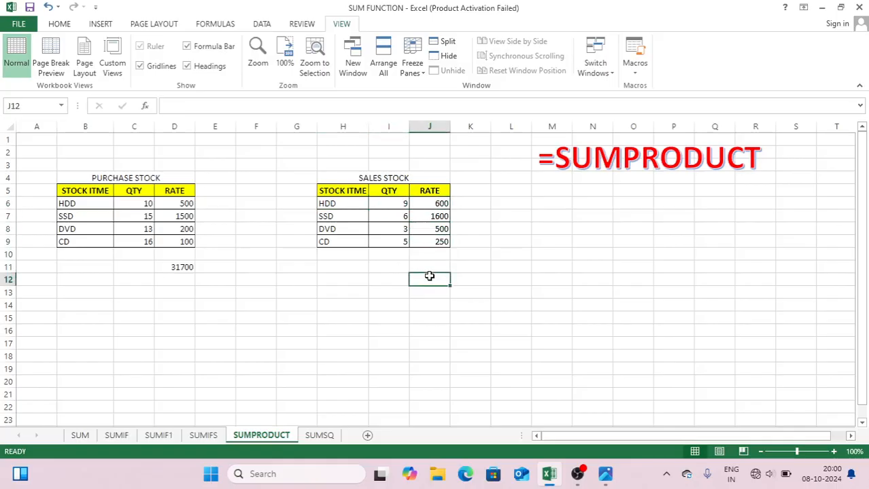
{"action": "type", "text": "=SUMP"}
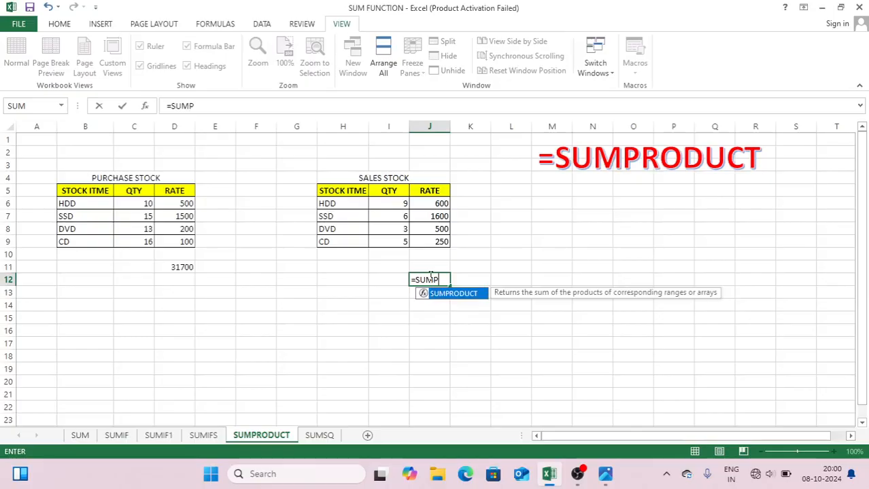
{"action": "key", "text": "Tab"}
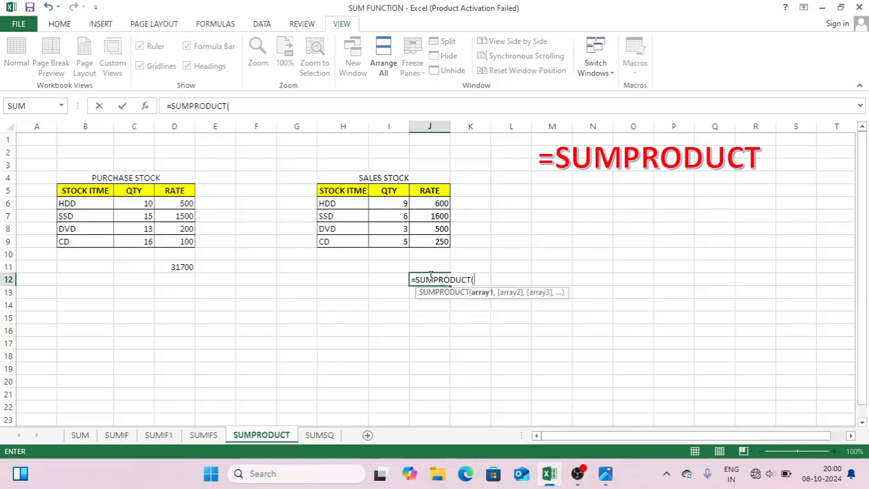
{"action": "left_click_drag", "start_coordinate": [397, 203], "coordinate": [397, 239]}
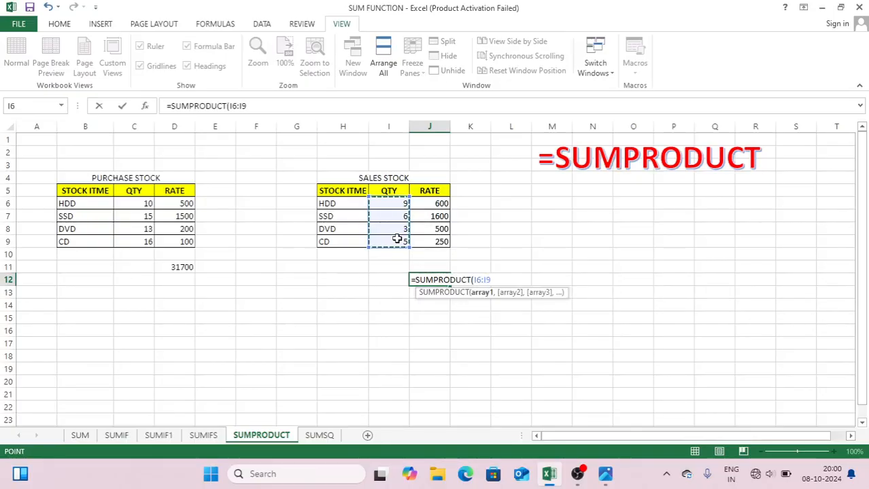
{"action": "type", "text": ","}
{"action": "left_click_drag", "start_coordinate": [423, 204], "coordinate": [429, 236]}
{"action": "type", "text": ")"}
{"action": "key", "text": "Return"}
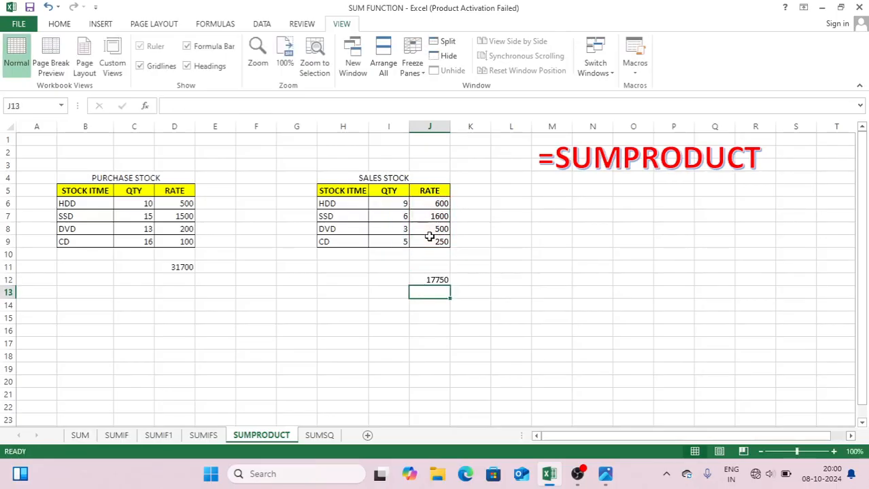
- On the SUMSQ sheet, square the number in C7 with the formula =SUMSQ(C7) in D7
{"action": "left_click", "coordinate": [361, 315]}
{"action": "left_click", "coordinate": [319, 437]}
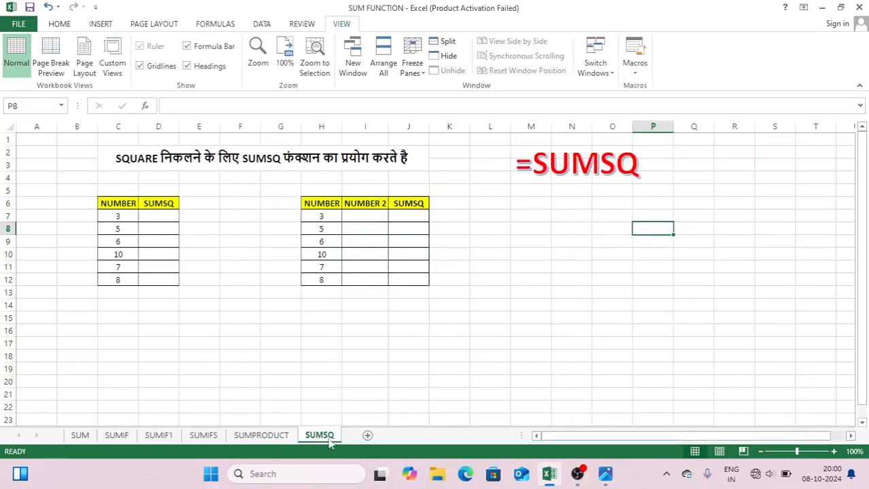
{"action": "left_click", "coordinate": [540, 218]}
{"action": "left_click", "coordinate": [119, 215]}
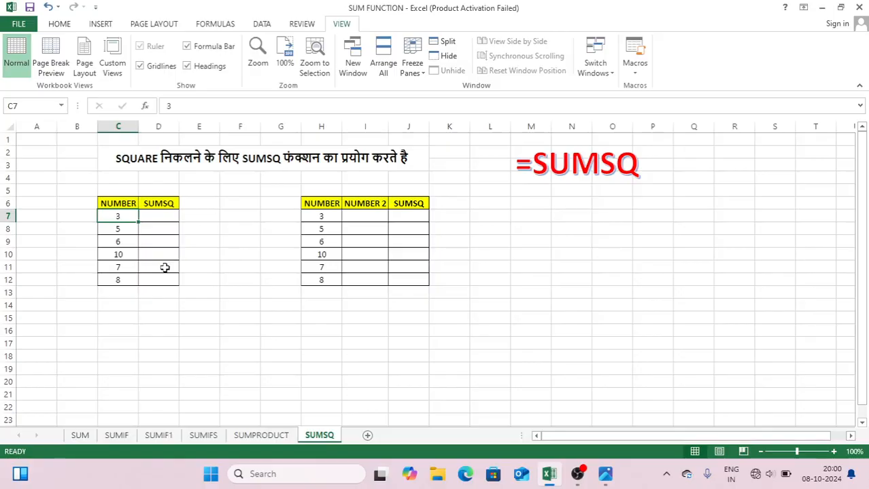
{"action": "left_click", "coordinate": [159, 215]}
{"action": "type", "text": "=S"}
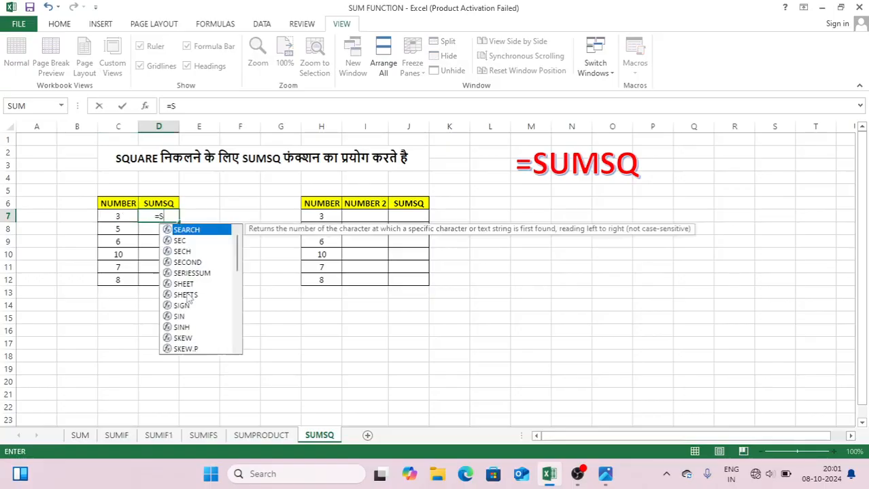
{"action": "type", "text": "UM"}
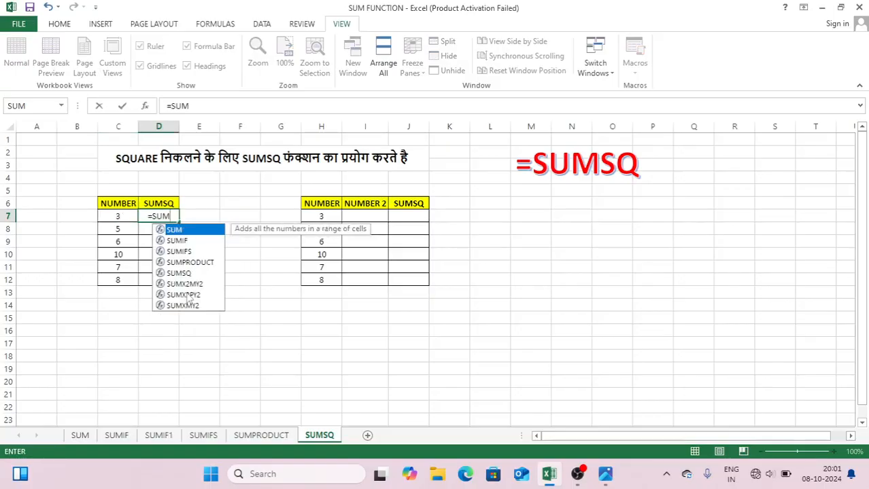
{"action": "type", "text": "SQ("}
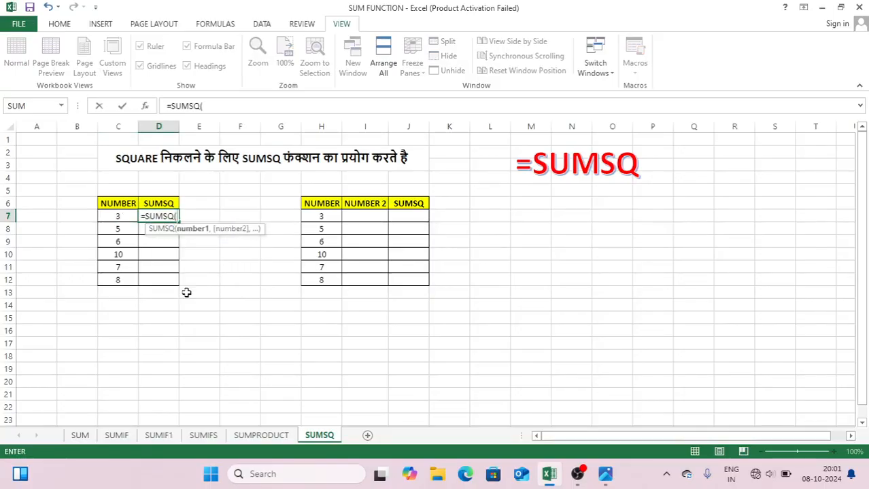
{"action": "left_click", "coordinate": [120, 217]}
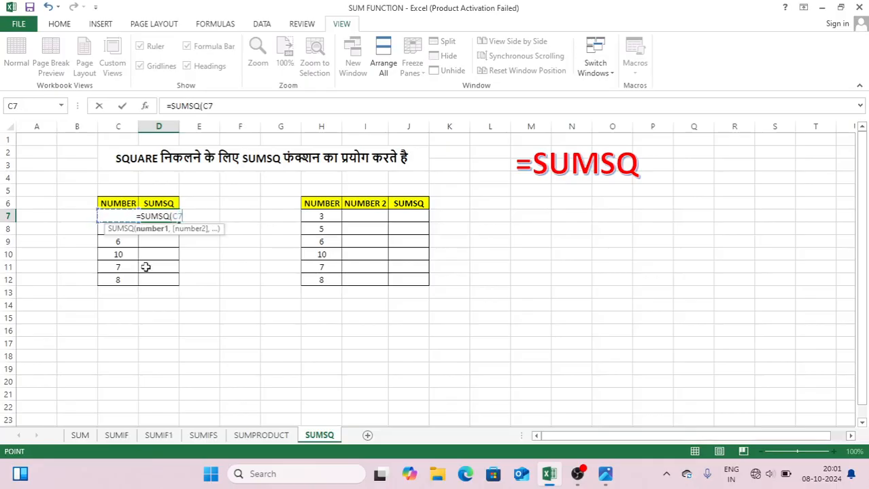
{"action": "key", "text": "Return"}
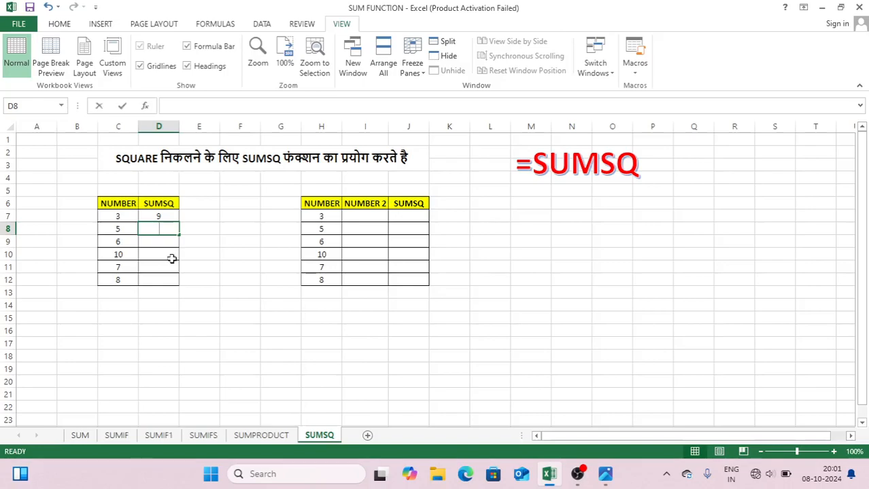
- Square the number in C8 by entering =SUMSQ(C8) in D8
{"action": "type", "text": "=S"}
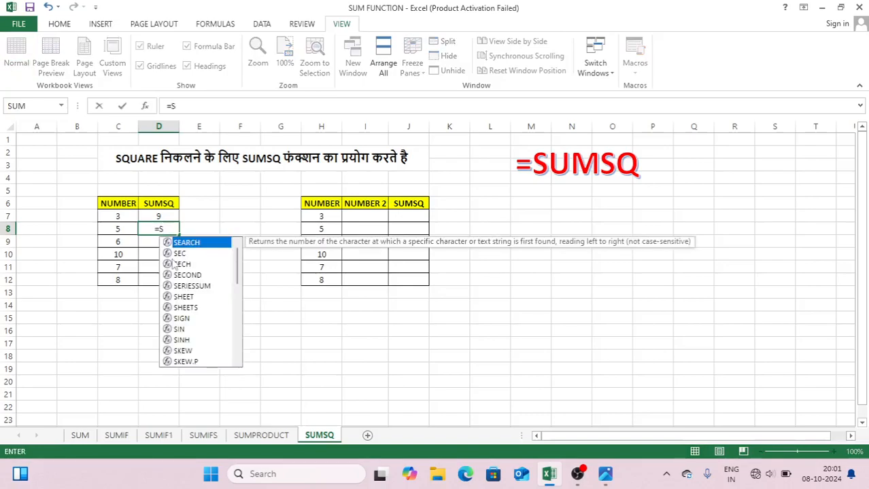
{"action": "type", "text": "UM("}
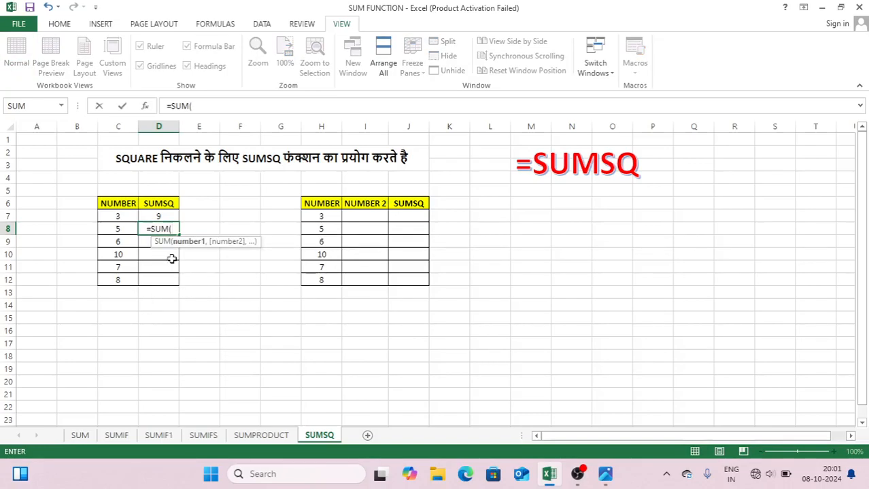
{"action": "key", "text": "BackSpace"}
{"action": "type", "text": "SQ("}
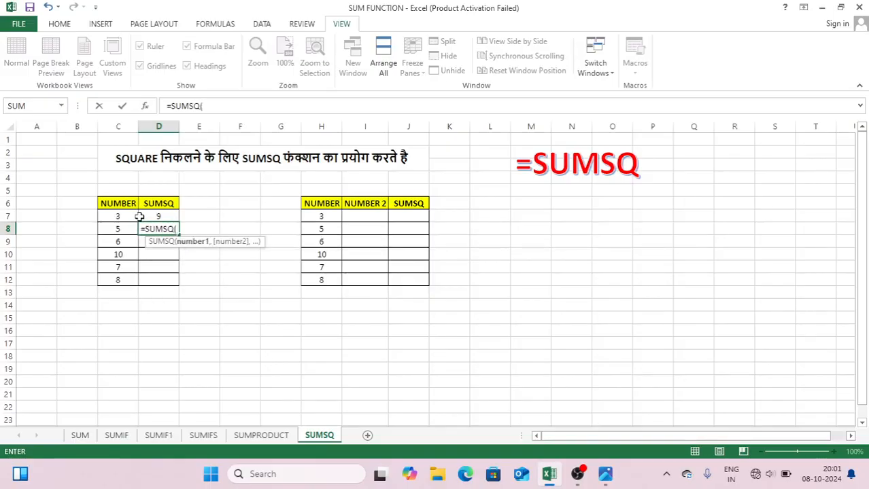
{"action": "left_click", "coordinate": [127, 228]}
{"action": "type", "text": ")"}
{"action": "key", "text": "Return"}
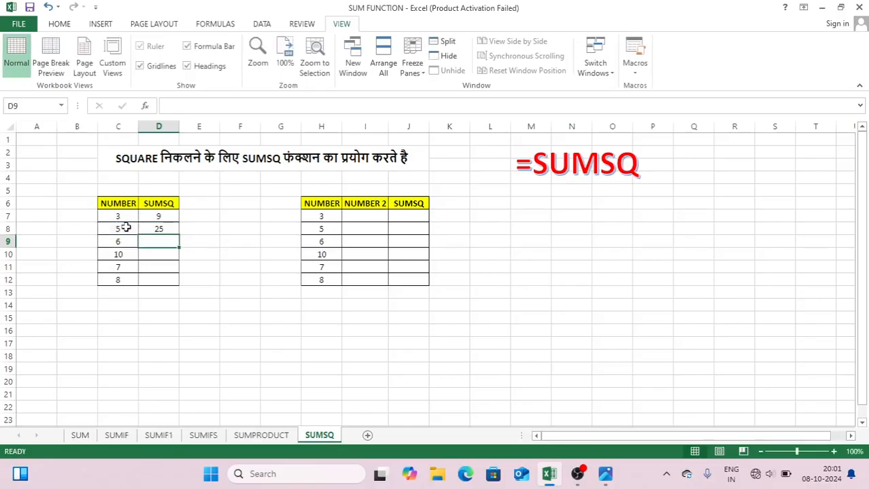
- Fill the SUMSQ formula from D8 down to D12
{"action": "left_click", "coordinate": [166, 227]}
{"action": "double_click", "coordinate": [180, 235]}
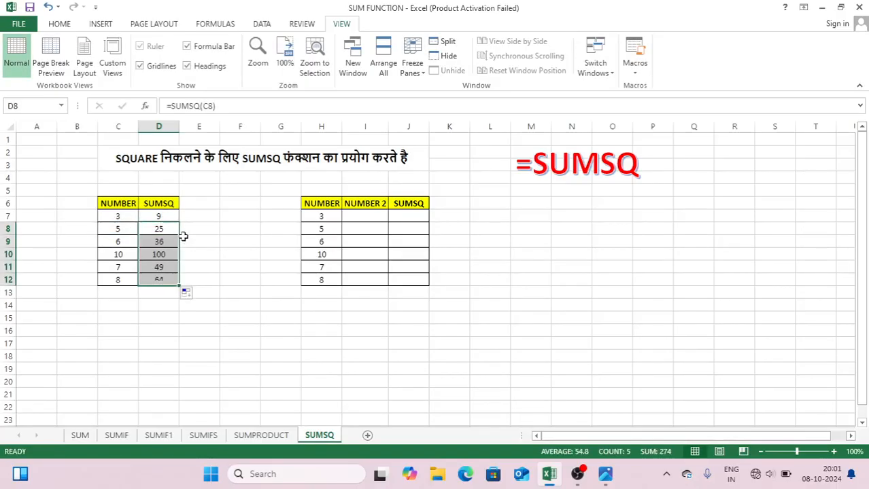
{"action": "left_click", "coordinate": [237, 255]}
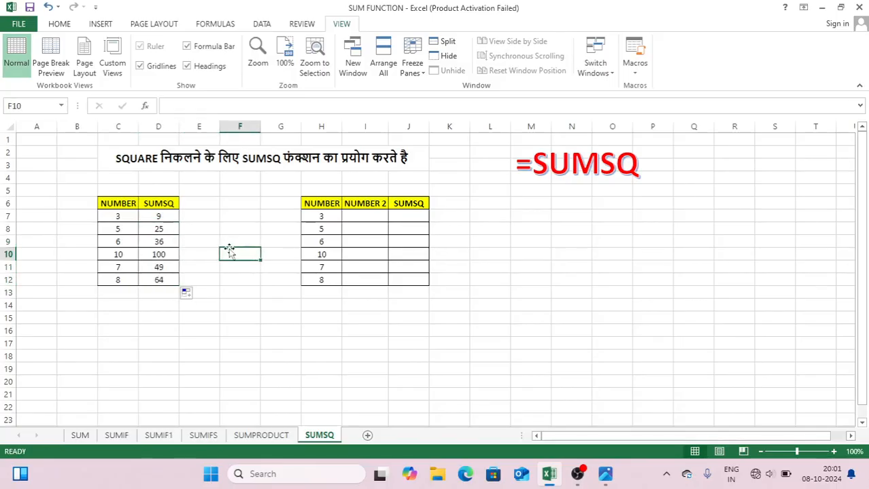
- Enter 2, 3, 3, 4, 2 and 3 in the NUMBER 2 column, cells I7:I12
{"action": "left_click", "coordinate": [353, 217]}
{"action": "type", "text": "2"}
{"action": "key", "text": "Return"}
{"action": "type", "text": "3"}
{"action": "key", "text": "Return"}
{"action": "type", "text": "3"}
{"action": "key", "text": "Return"}
{"action": "type", "text": "4"}
{"action": "key", "text": "Return"}
{"action": "type", "text": "2"}
{"action": "key", "text": "Return"}
{"action": "type", "text": "3"}
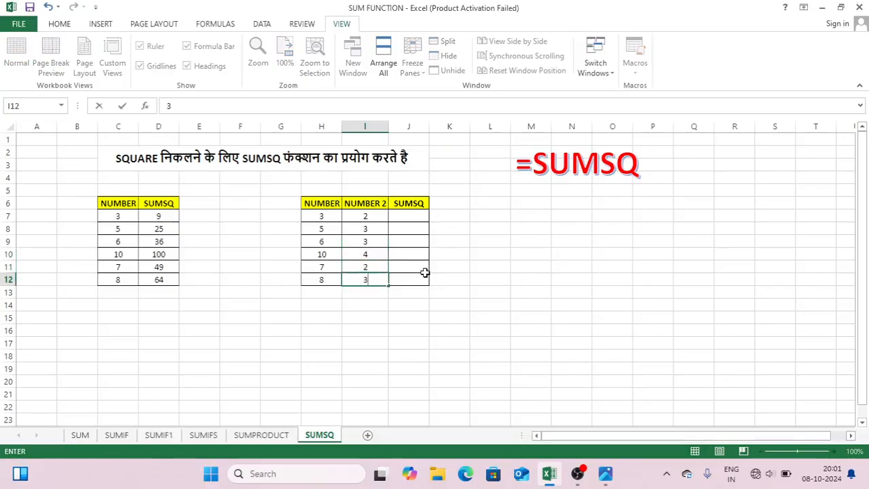
{"action": "left_click", "coordinate": [443, 275]}
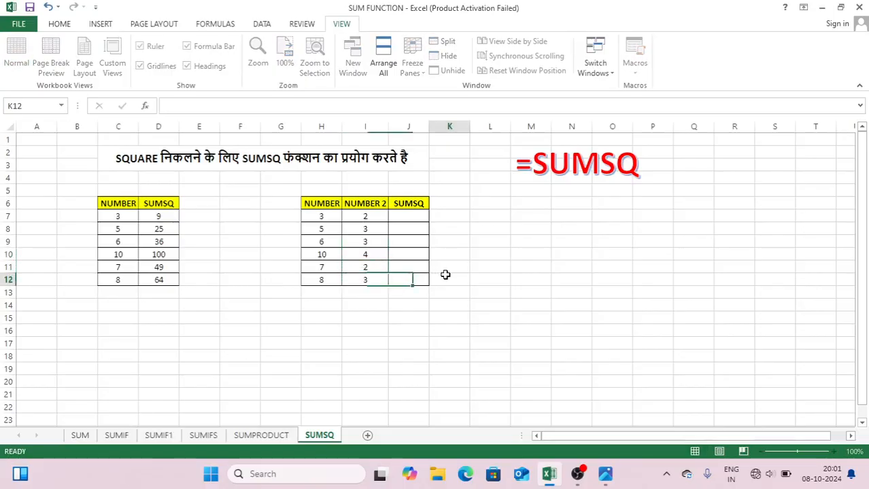
- Calculate the sum of squares of both numbers in row 7 with =SUMSQ(H7,I7) in J7
{"action": "left_click", "coordinate": [321, 216]}
{"action": "left_click", "coordinate": [355, 216]}
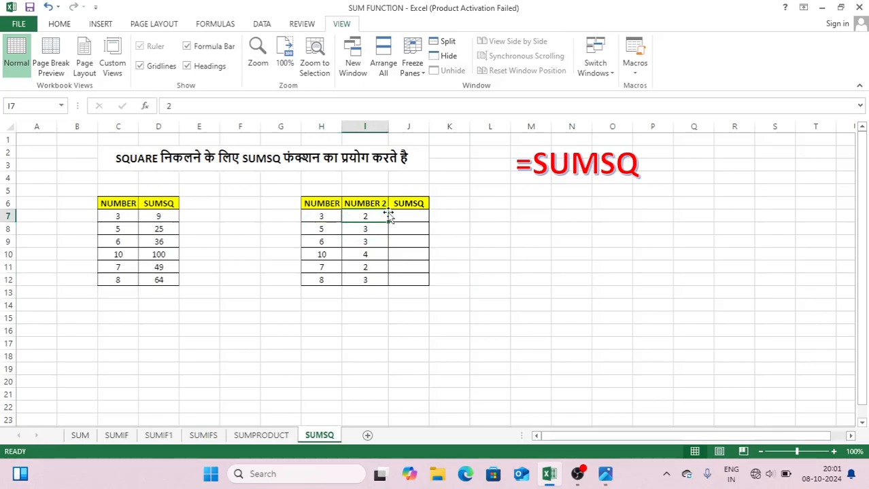
{"action": "left_click", "coordinate": [414, 218]}
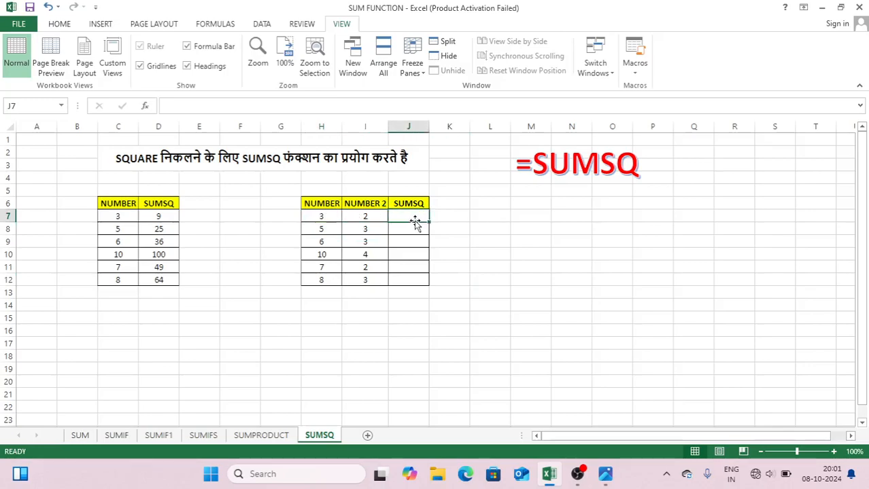
{"action": "left_click", "coordinate": [323, 218]}
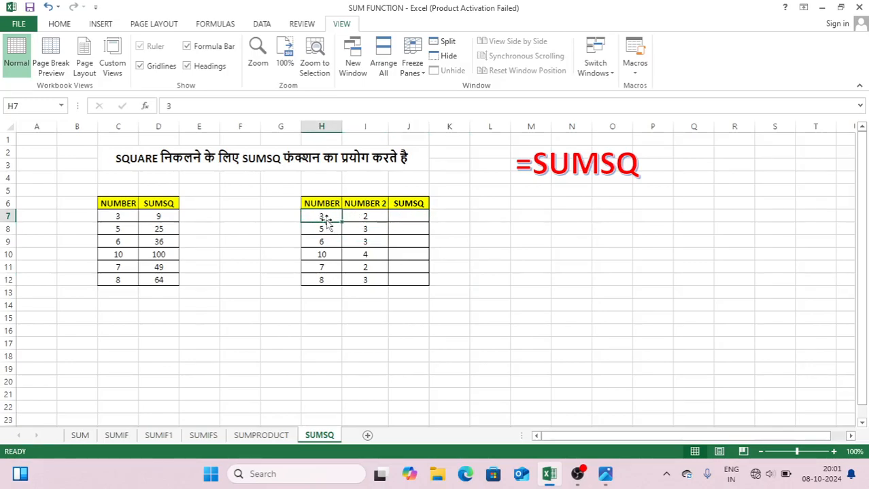
{"action": "left_click", "coordinate": [364, 219]}
{"action": "left_click", "coordinate": [393, 215]}
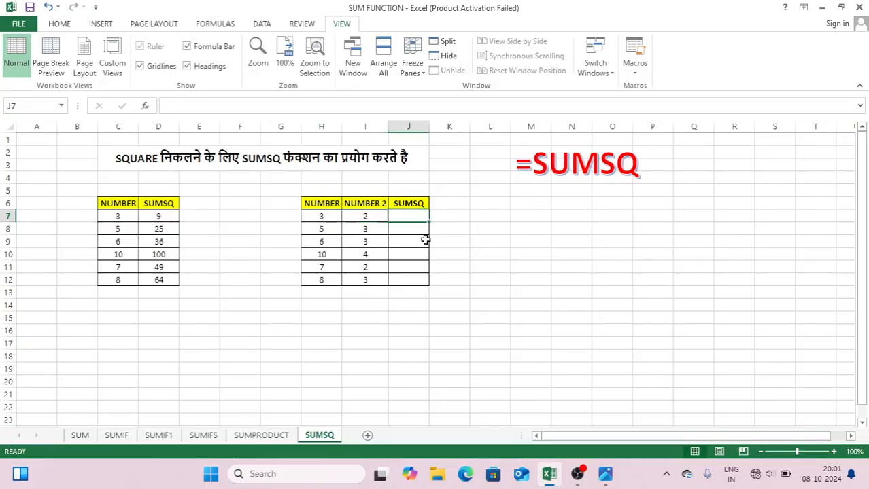
{"action": "type", "text": "=S"}
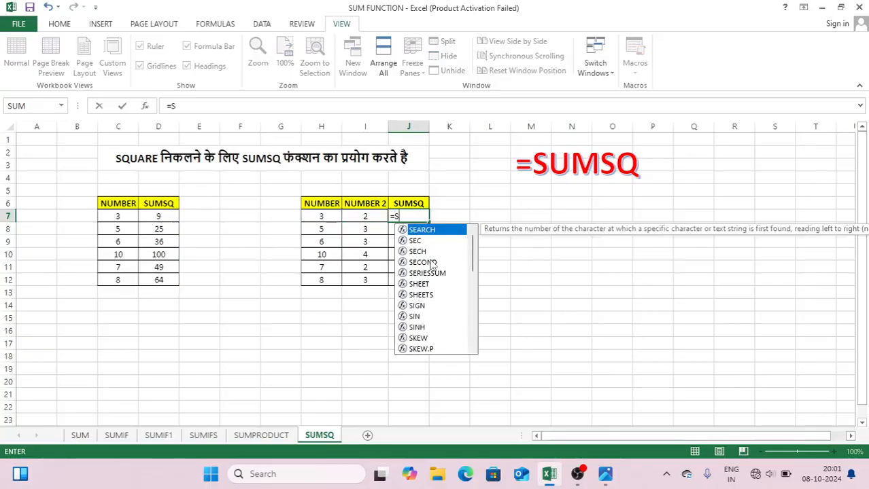
{"action": "type", "text": "UMSQ("}
{"action": "left_click", "coordinate": [331, 217]}
{"action": "type", "text": ","}
{"action": "left_click", "coordinate": [365, 216]}
{"action": "type", "text": ")"}
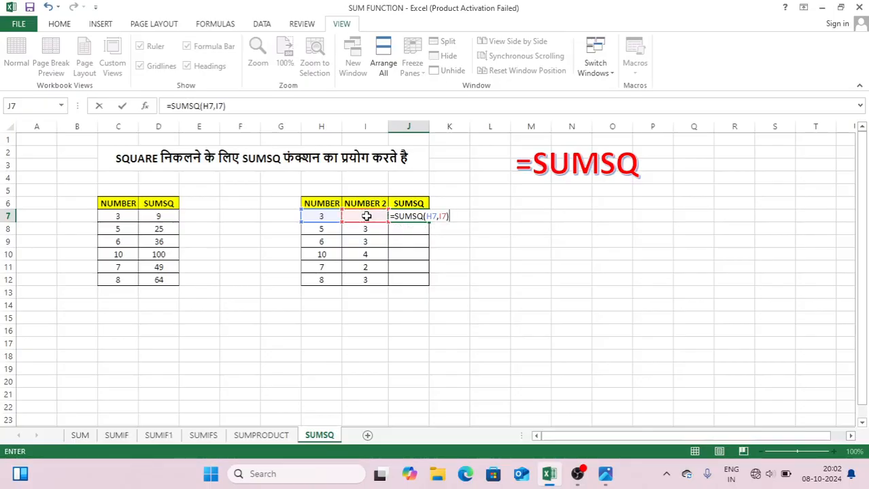
{"action": "key", "text": "Return"}
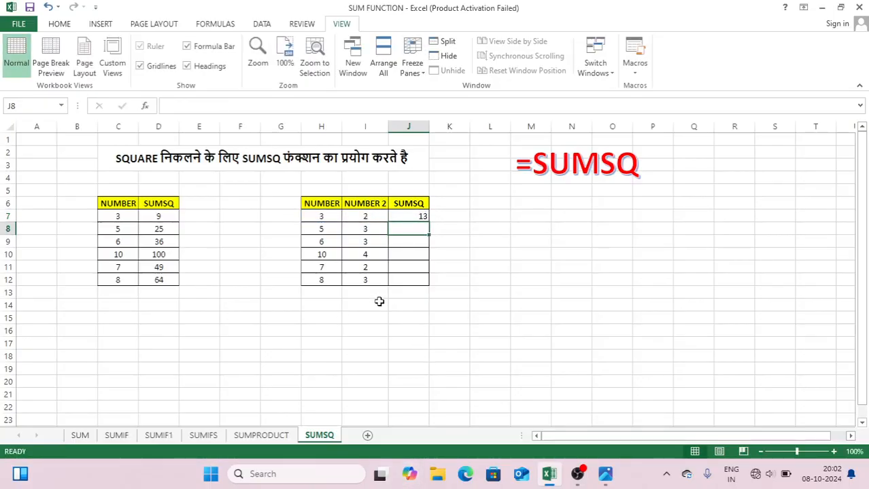
- Square the first number of row 7 separately with a SUMSQ formula on H7 in helper cell L7
{"action": "left_click", "coordinate": [322, 216]}
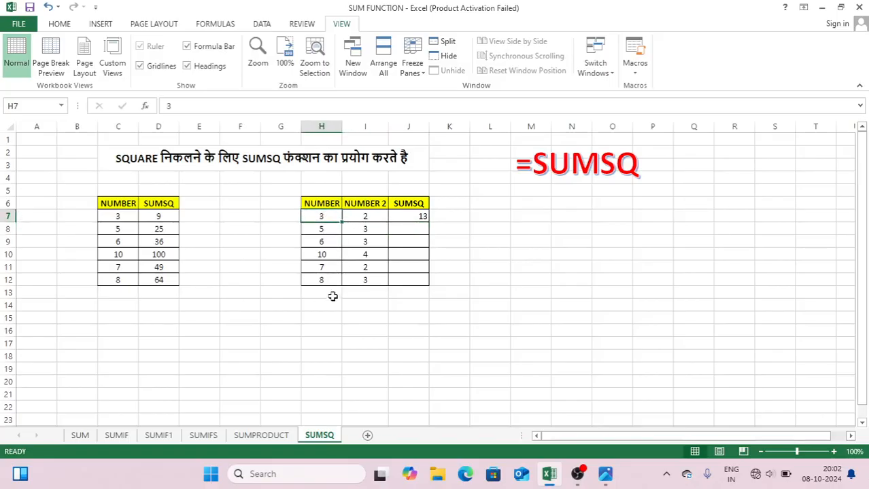
{"action": "left_click", "coordinate": [496, 217]}
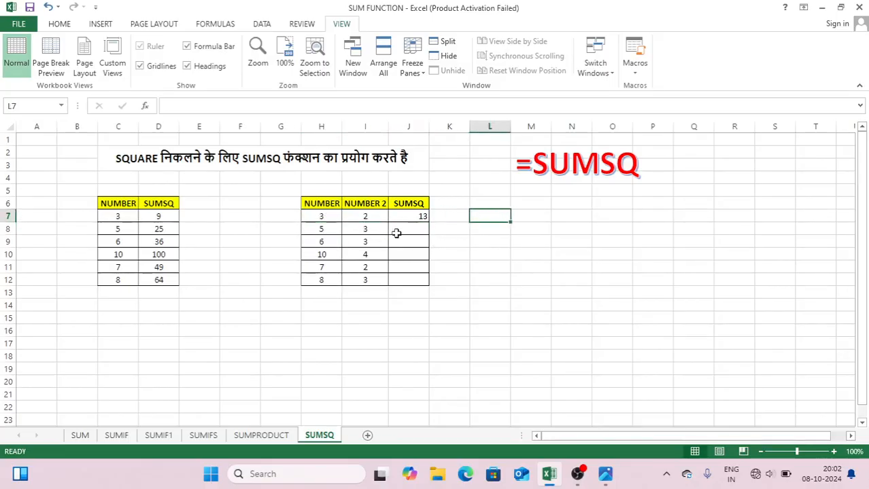
{"action": "type", "text": "=S"}
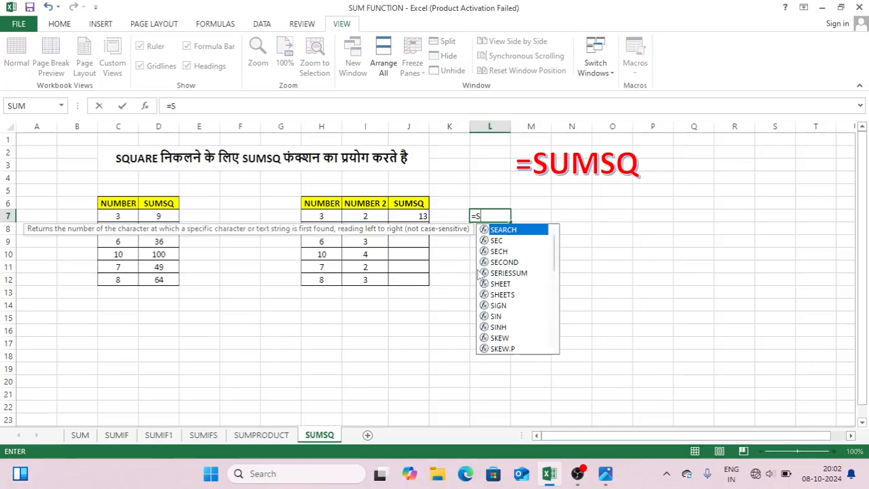
{"action": "type", "text": "Y"}
{"action": "key", "text": "BackSpace"}
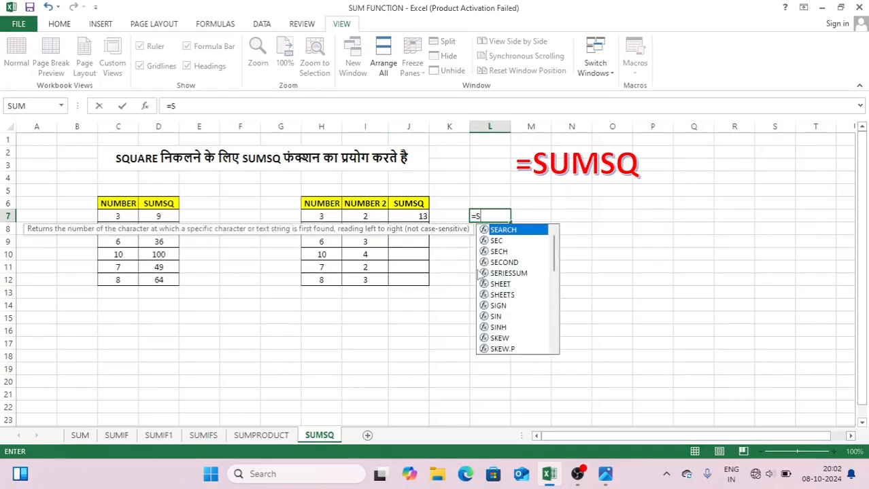
{"action": "type", "text": "UMSQ"}
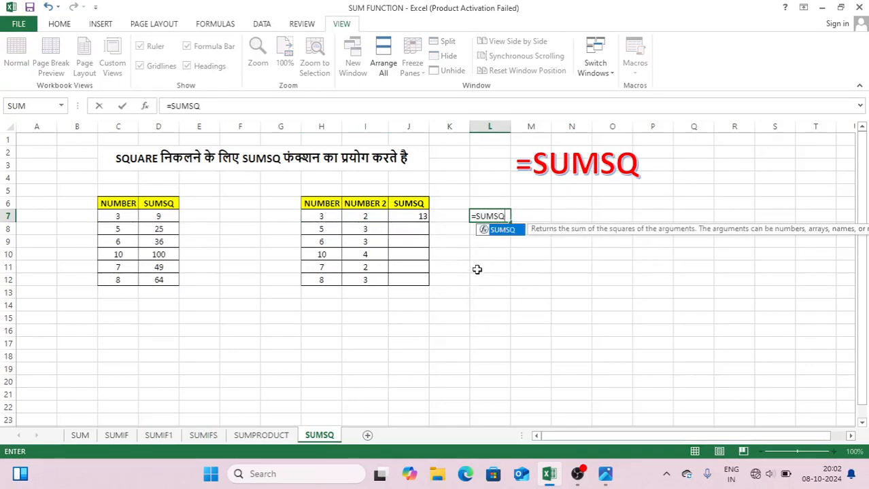
{"action": "type", "text": "("}
{"action": "left_click", "coordinate": [326, 217]}
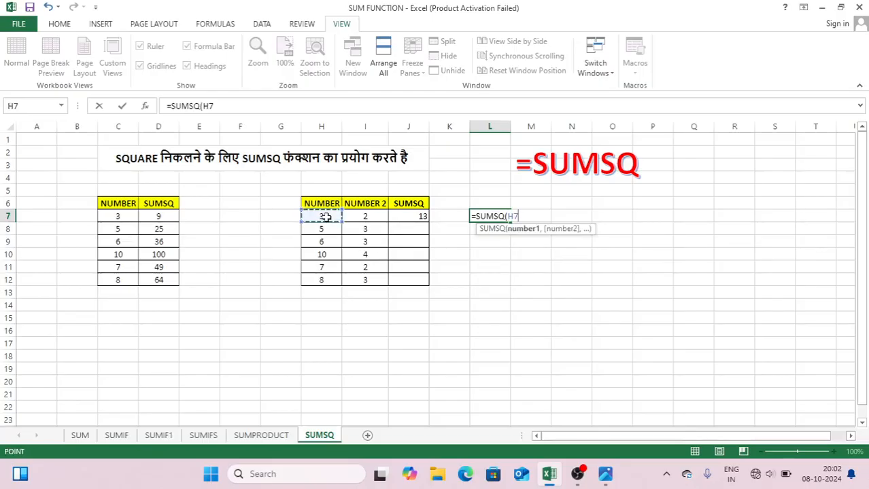
{"action": "key", "text": "Return"}
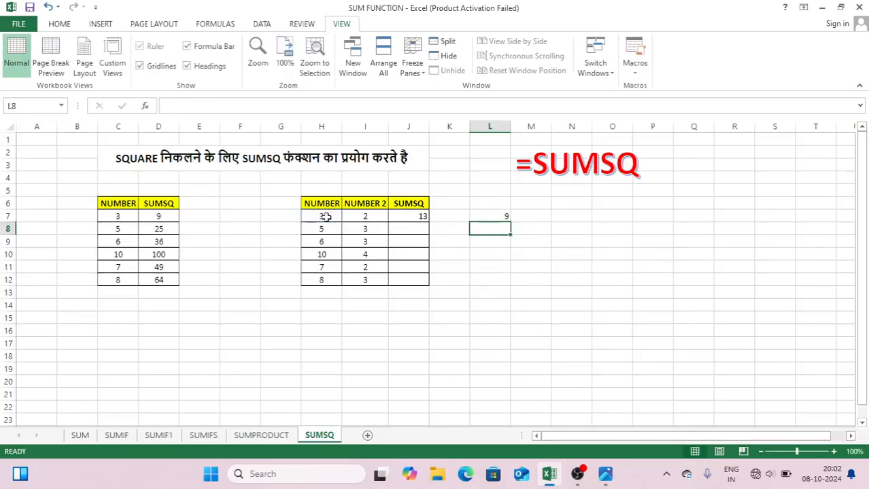
- Square the second number of row 7 with a SUMSQ formula on I7 in helper cell M7
{"action": "left_click", "coordinate": [529, 218]}
{"action": "type", "text": "="}
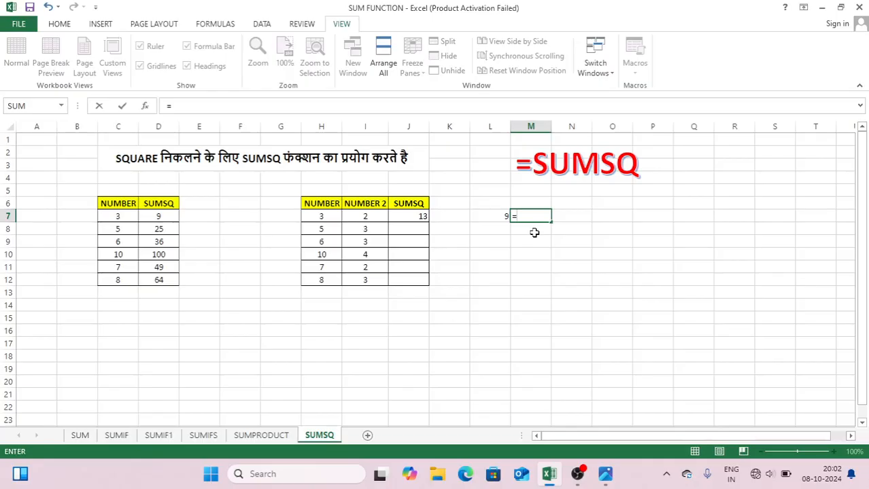
{"action": "type", "text": "SUMS"}
{"action": "key", "text": "Tab"}
{"action": "left_click", "coordinate": [365, 216]}
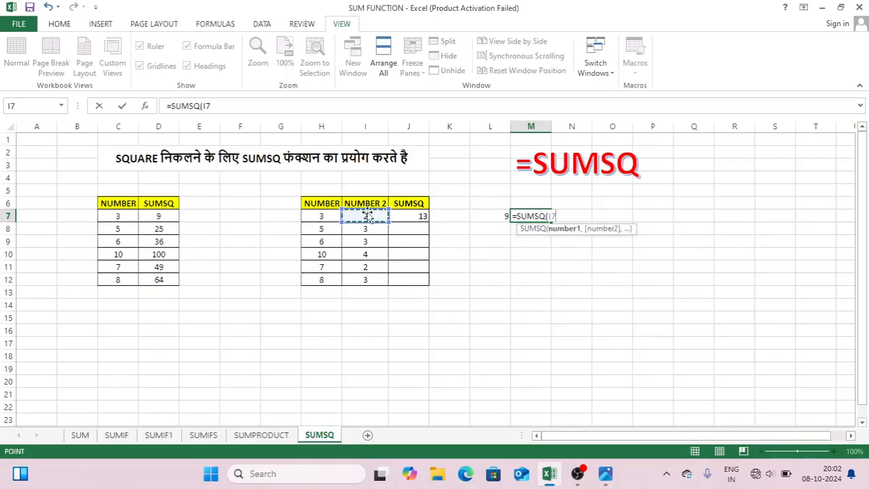
{"action": "key", "text": "Return"}
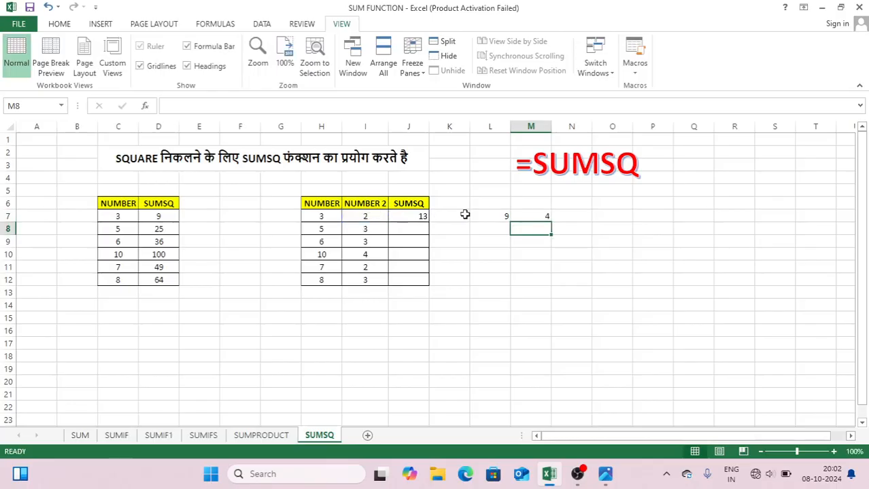
- Add the squares in L7 and M7 with a SUM formula in N7, and clear the helper cells L7:N7
{"action": "left_click", "coordinate": [545, 216]}
{"action": "left_click", "coordinate": [569, 217]}
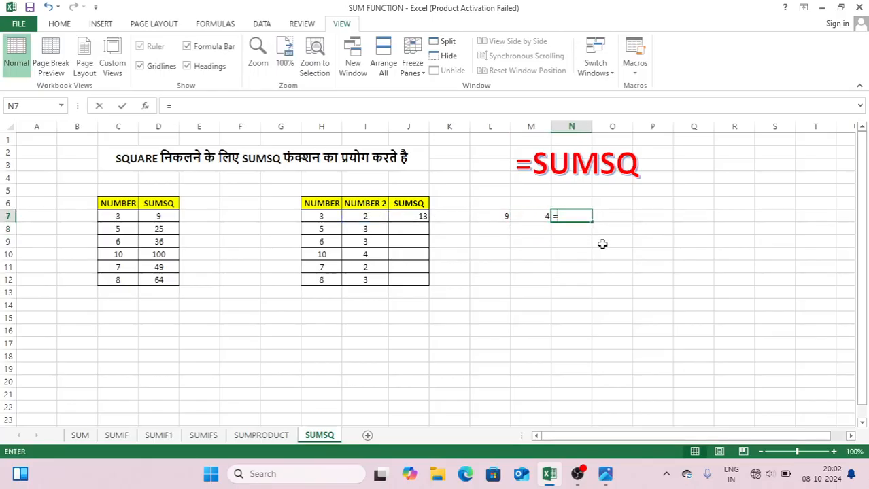
{"action": "type", "text": "=SUM"}
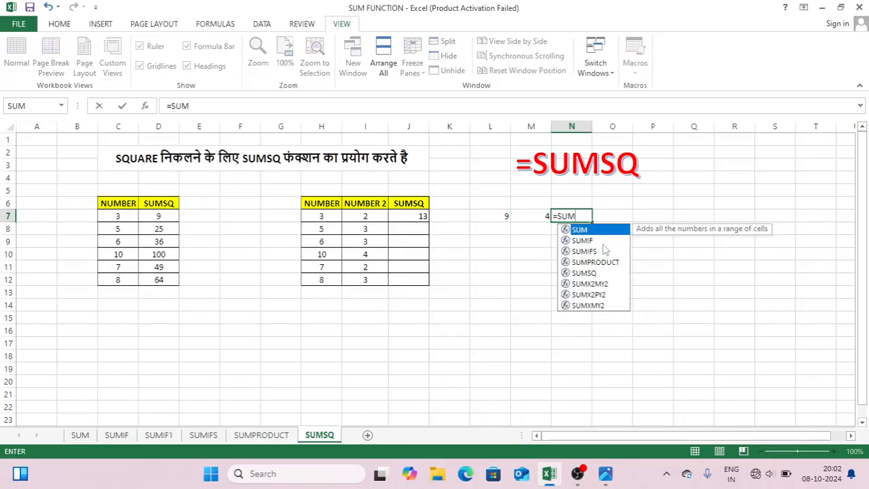
{"action": "type", "text": "("}
{"action": "key", "text": "Left"}
{"action": "key", "text": "shift+Left"}
{"action": "key", "text": "Return"}
{"action": "left_click_drag", "start_coordinate": [504, 216], "coordinate": [582, 216]}
{"action": "key", "text": "Delete"}
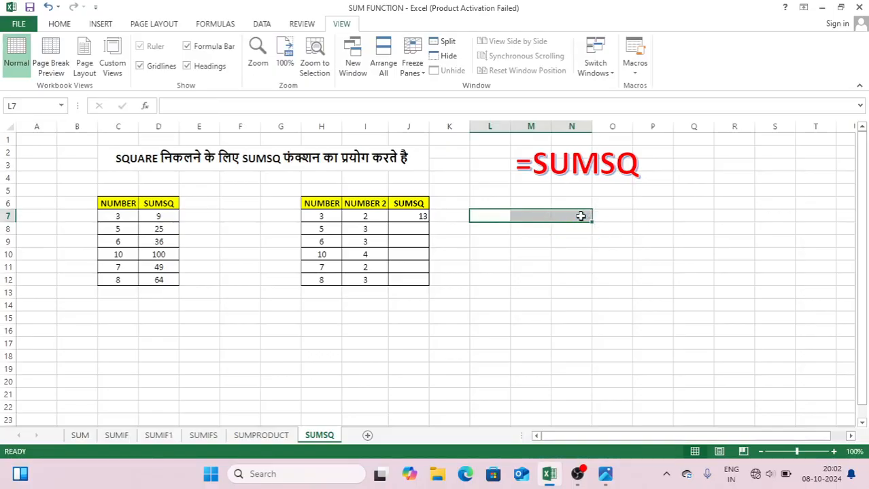
- Calculate the sum of squares of both numbers in row 8 with =SUMSQ(H8,I8) in J8
{"action": "left_click", "coordinate": [411, 230]}
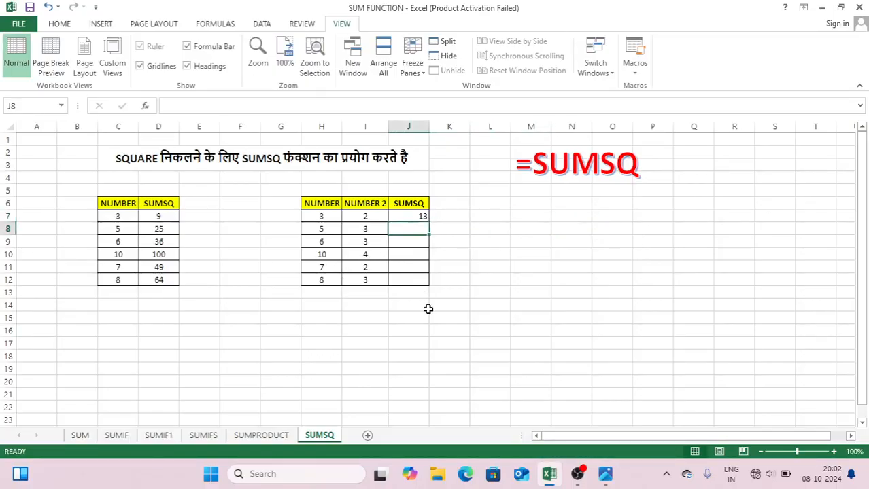
{"action": "type", "text": "=SU"}
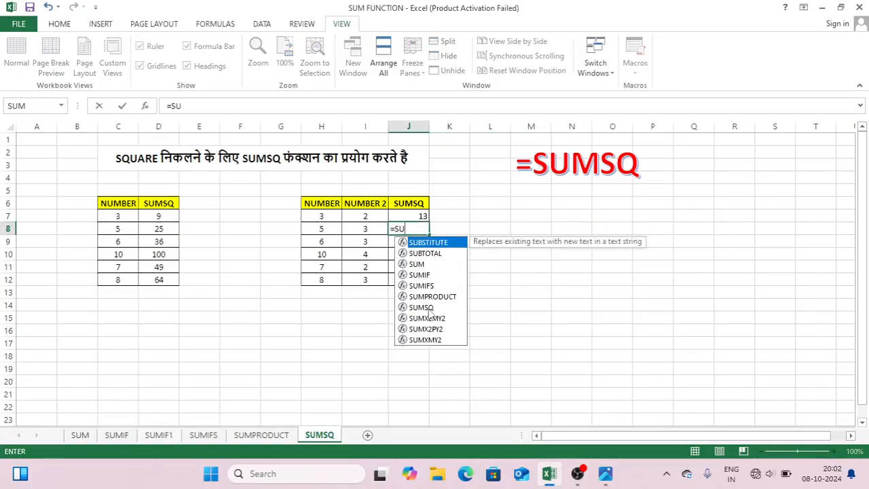
{"action": "type", "text": "MSQ("}
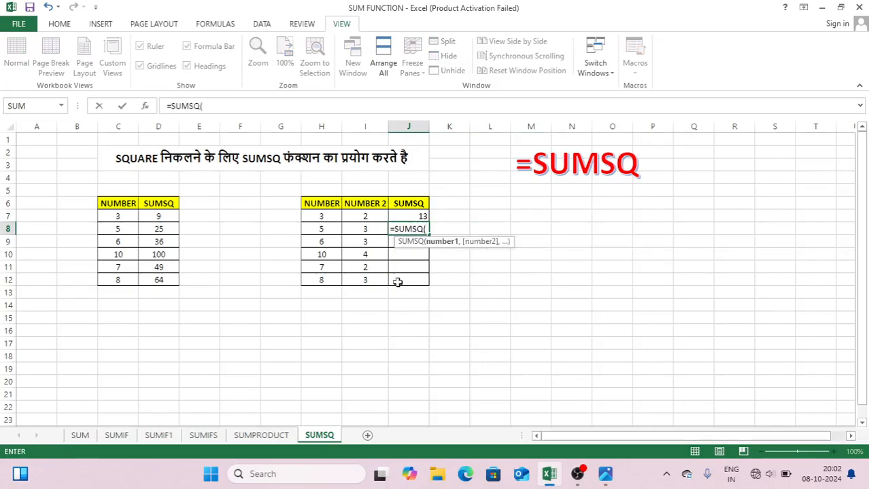
{"action": "left_click", "coordinate": [332, 228]}
{"action": "type", "text": ","}
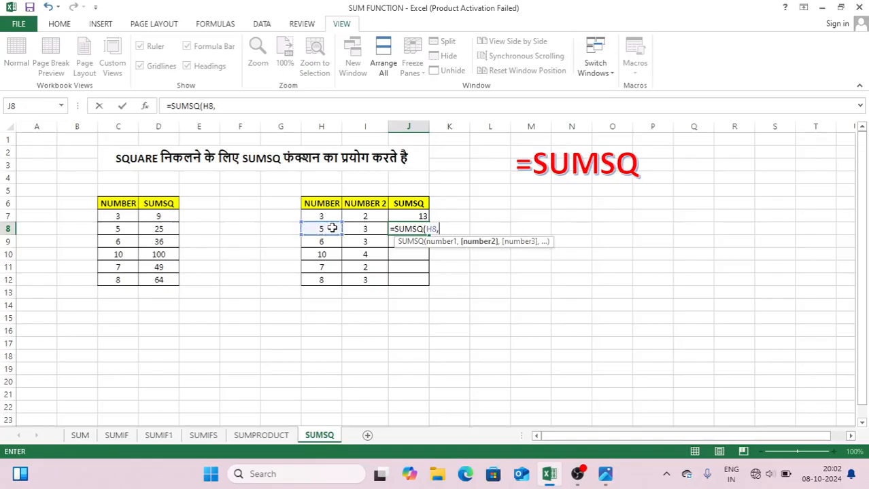
{"action": "left_click", "coordinate": [354, 231]}
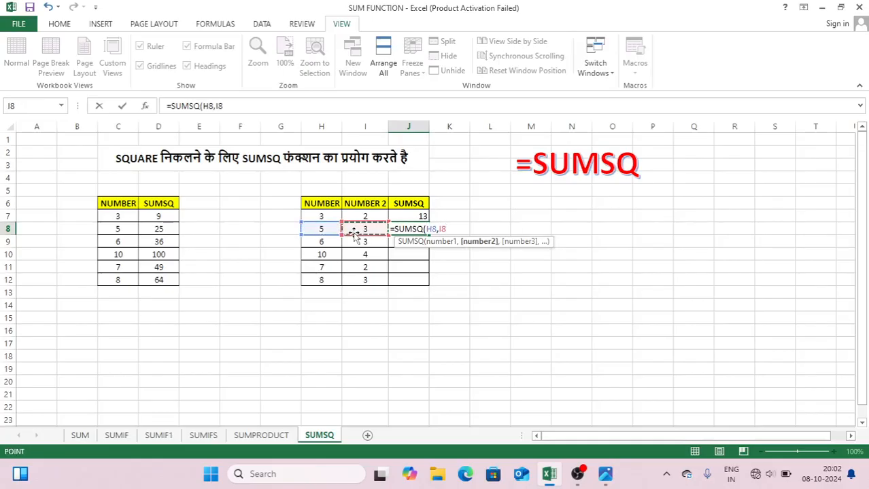
{"action": "key", "text": "Return"}
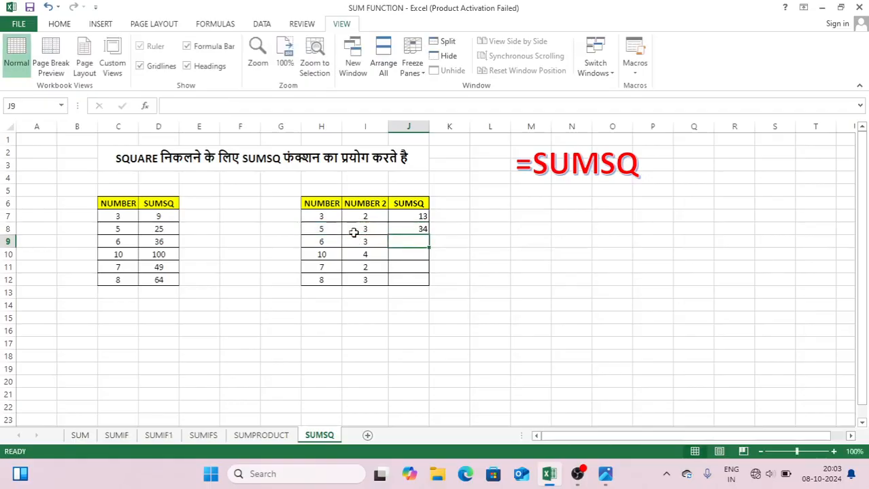
- Fill the SUMSQ formula from J8 down through J12
{"action": "left_click", "coordinate": [411, 230]}
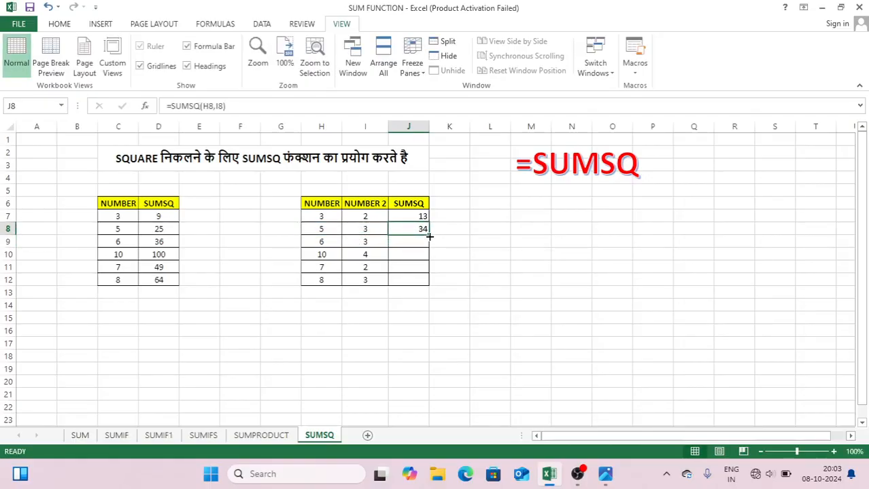
{"action": "left_click_drag", "start_coordinate": [429, 236], "coordinate": [429, 285]}
{"action": "left_click", "coordinate": [450, 215]}
{"action": "left_click", "coordinate": [369, 215]}
{"action": "left_click", "coordinate": [441, 215]}
- Calculate the sum of squares of three values in row 7 with =SUMSQ(H7,I7,J7) in L7
{"action": "left_click", "coordinate": [481, 216]}
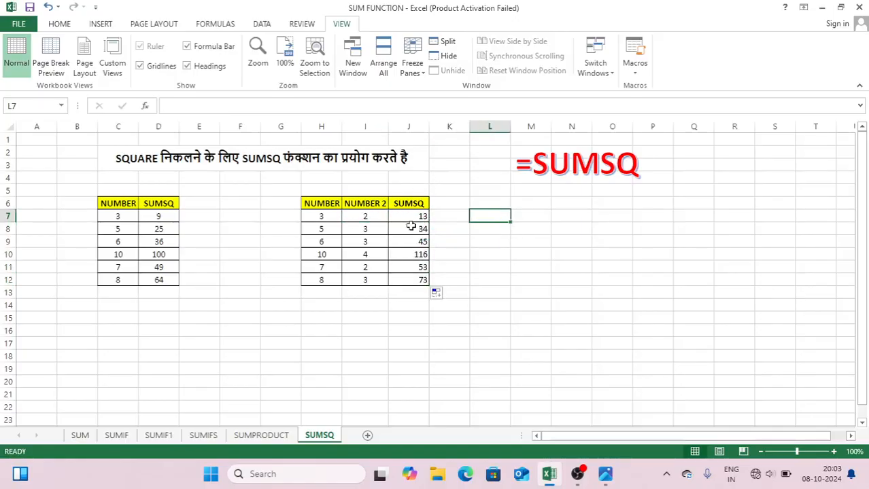
{"action": "key", "text": "F2"}
{"action": "type", "text": "=S"}
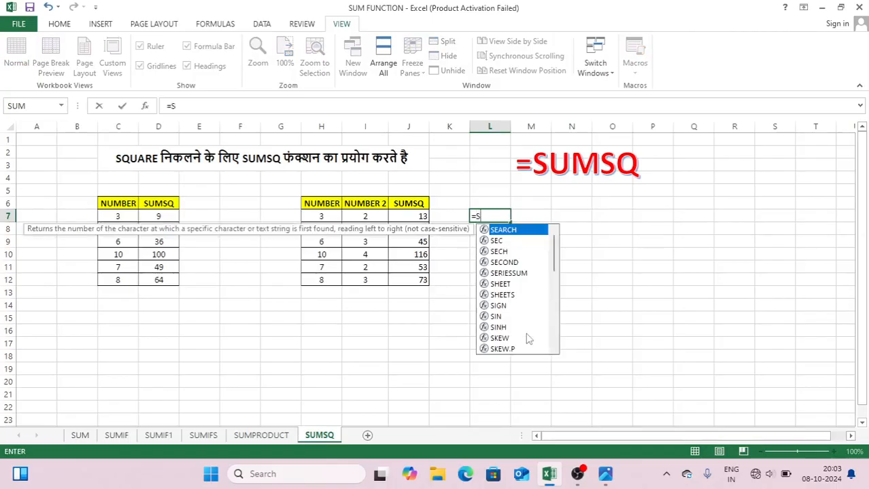
{"action": "type", "text": "UMSQ("}
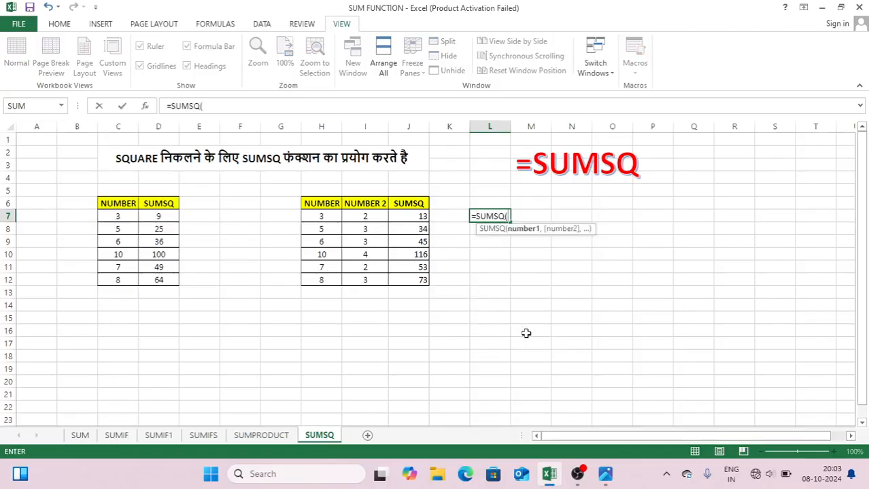
{"action": "left_click", "coordinate": [308, 215]}
{"action": "type", "text": ","}
{"action": "left_click", "coordinate": [365, 214]}
{"action": "type", "text": ","}
{"action": "left_click", "coordinate": [417, 216]}
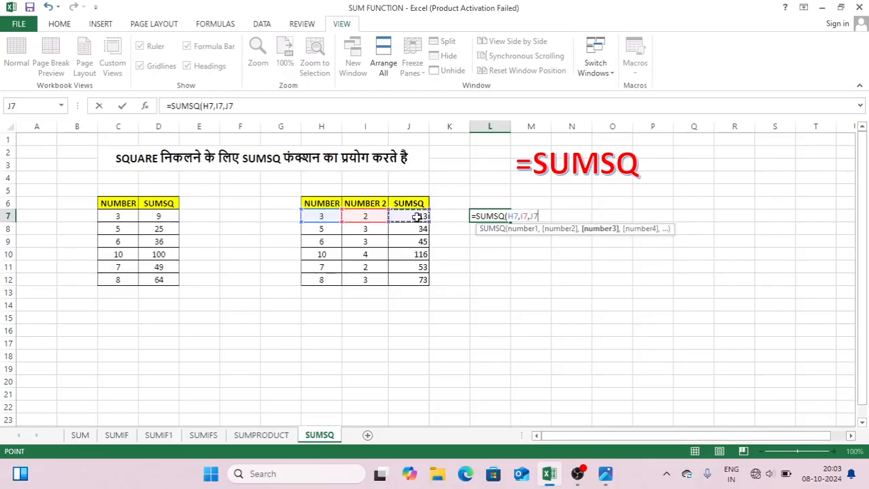
{"action": "type", "text": ")"}
{"action": "key", "text": "Return"}
- Fill the three-value SUMSQ formula from L7 down through L12
{"action": "left_click", "coordinate": [491, 216]}
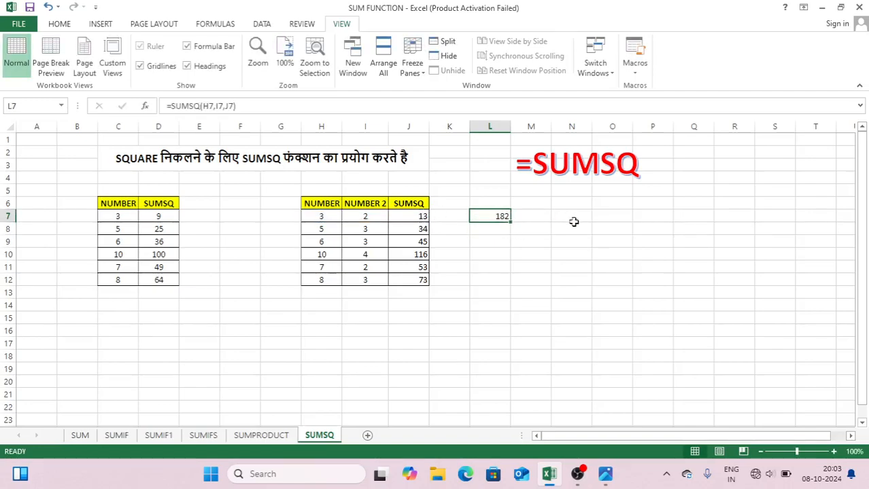
{"action": "double_click", "coordinate": [512, 224]}
{"action": "left_click_drag", "start_coordinate": [513, 224], "coordinate": [517, 277]}
{"action": "left_click_drag", "start_coordinate": [516, 286], "coordinate": [516, 287]}
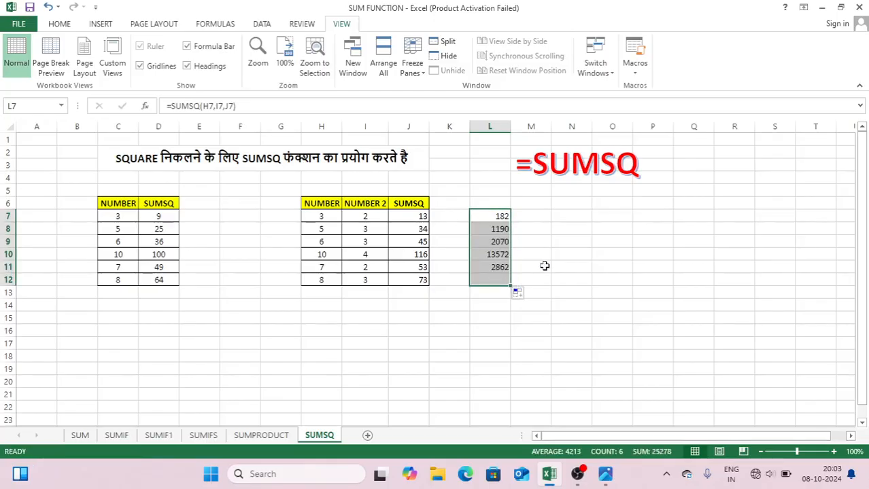
{"action": "left_click", "coordinate": [540, 267]}
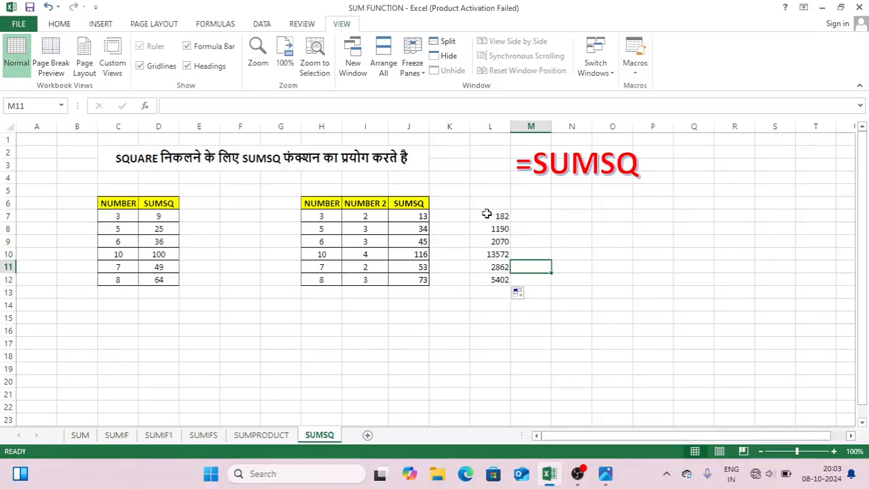
{"action": "left_click", "coordinate": [413, 335]}
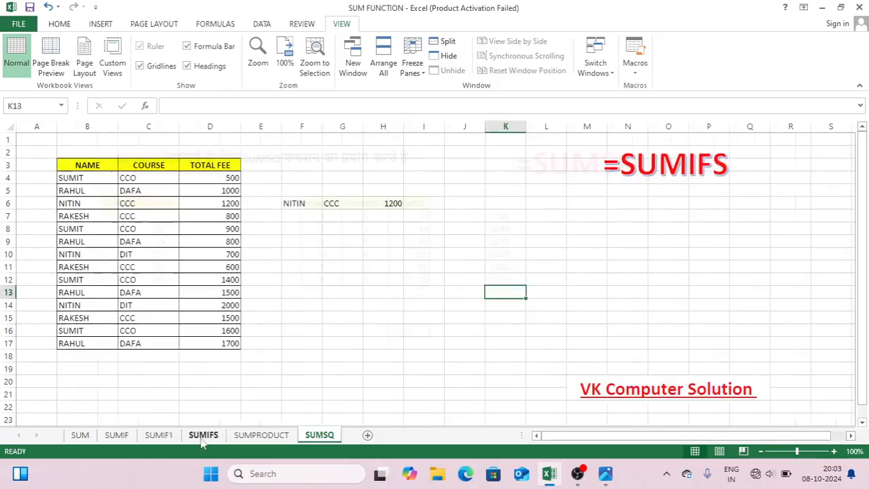
- Review the completed examples on the SUMIFS, SUMPRODUCT, SUMIF1 and SUMIF sheets, finishing on the SUM sheet
{"action": "left_click", "coordinate": [203, 439]}
{"action": "left_click", "coordinate": [261, 437]}
{"action": "left_click", "coordinate": [158, 436]}
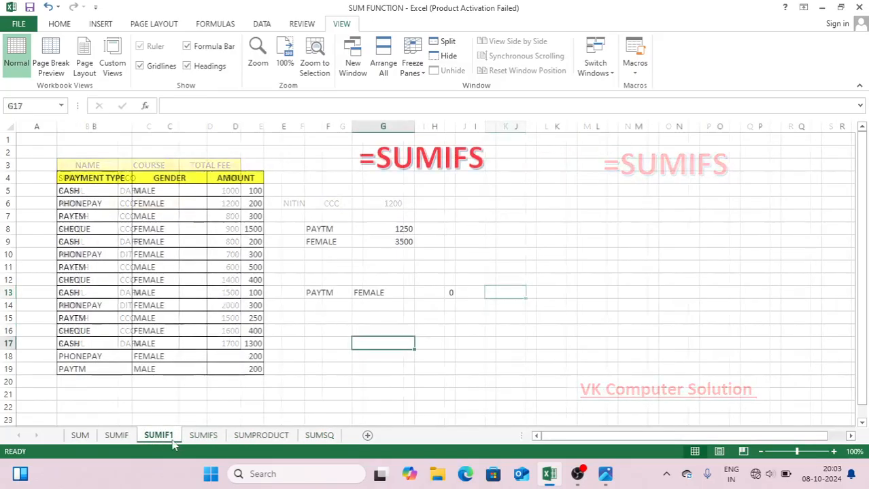
{"action": "left_click", "coordinate": [117, 436]}
{"action": "left_click", "coordinate": [80, 436]}
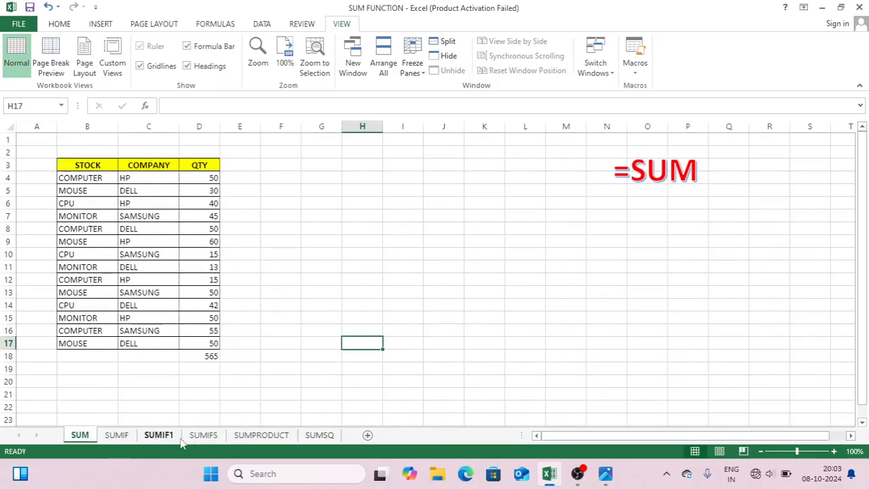
{"action": "left_click", "coordinate": [261, 436]}
{"action": "left_click", "coordinate": [203, 436]}
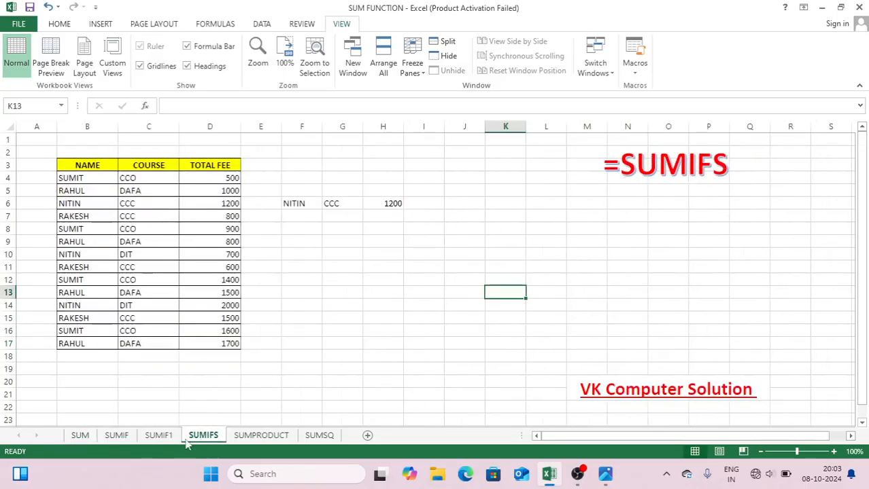
{"action": "left_click", "coordinate": [159, 436]}
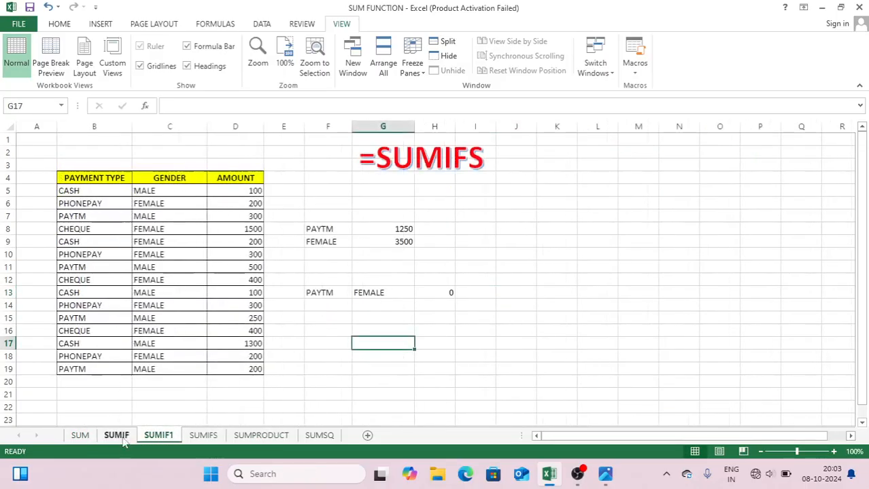
{"action": "left_click", "coordinate": [116, 436]}
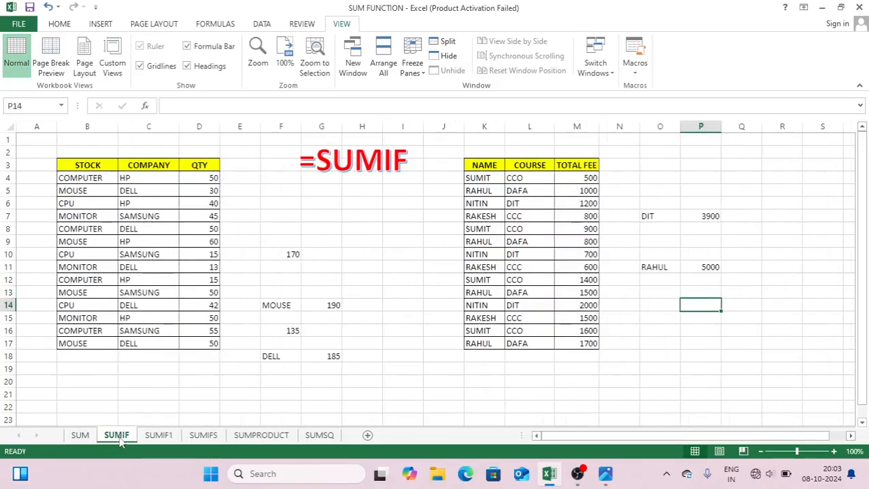
{"action": "left_click", "coordinate": [82, 437]}
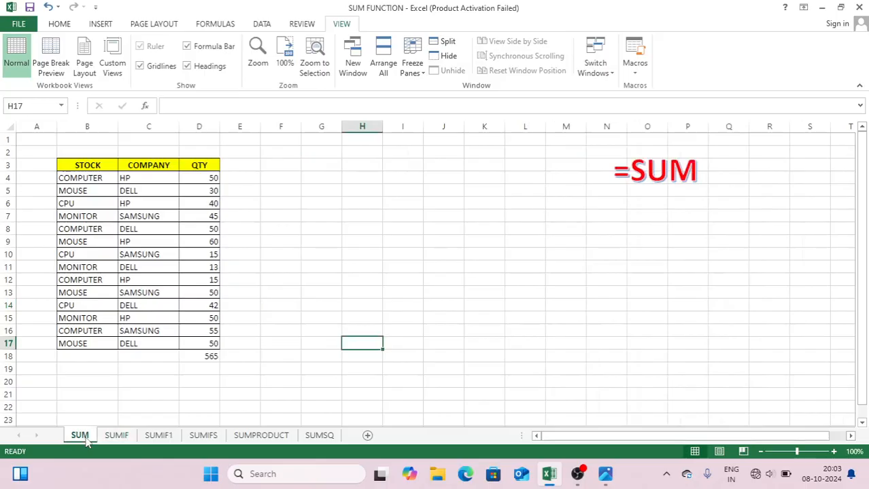
{"action": "left_click", "coordinate": [290, 367]}
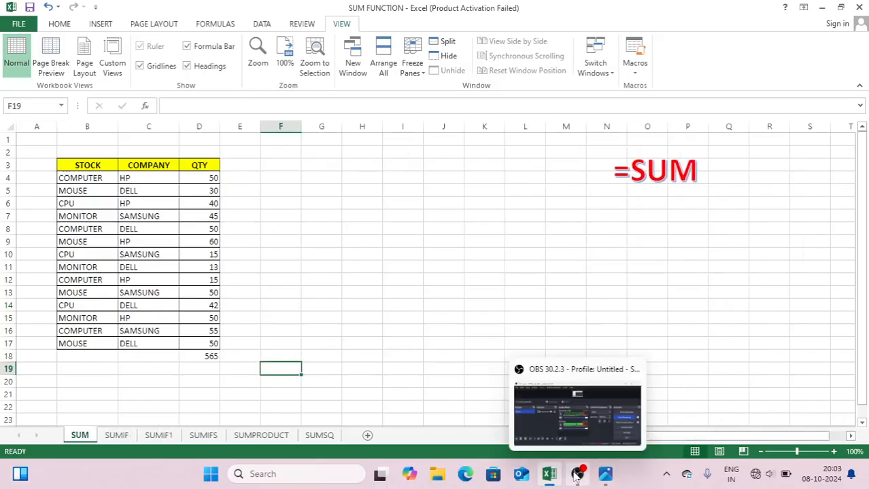